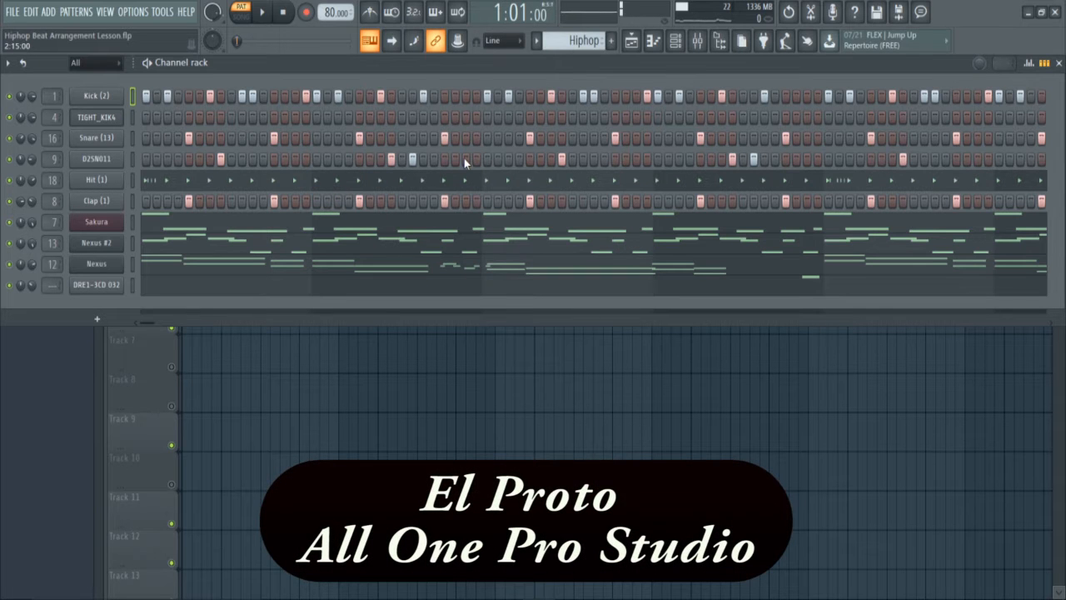
Split the Hiphop pattern by channel into separate patterns for each instrument
click(535, 41)
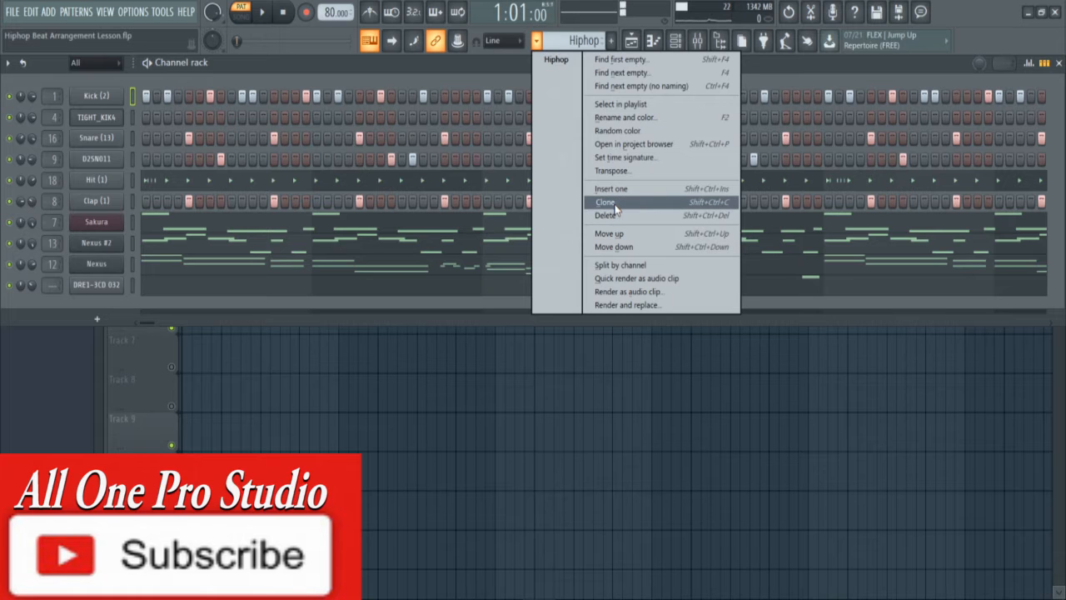
click(518, 68)
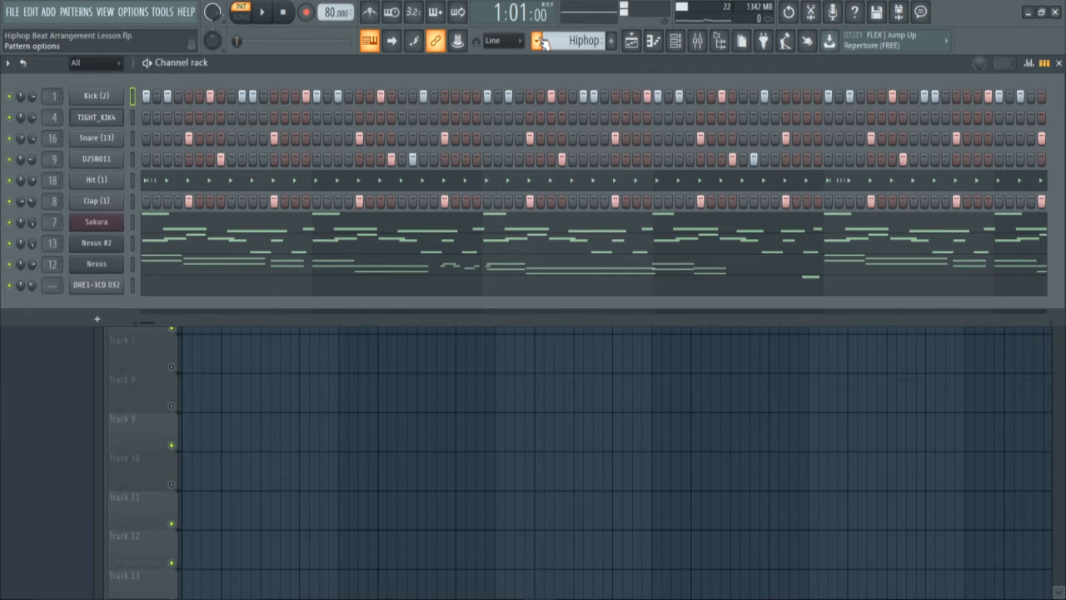
click(538, 42)
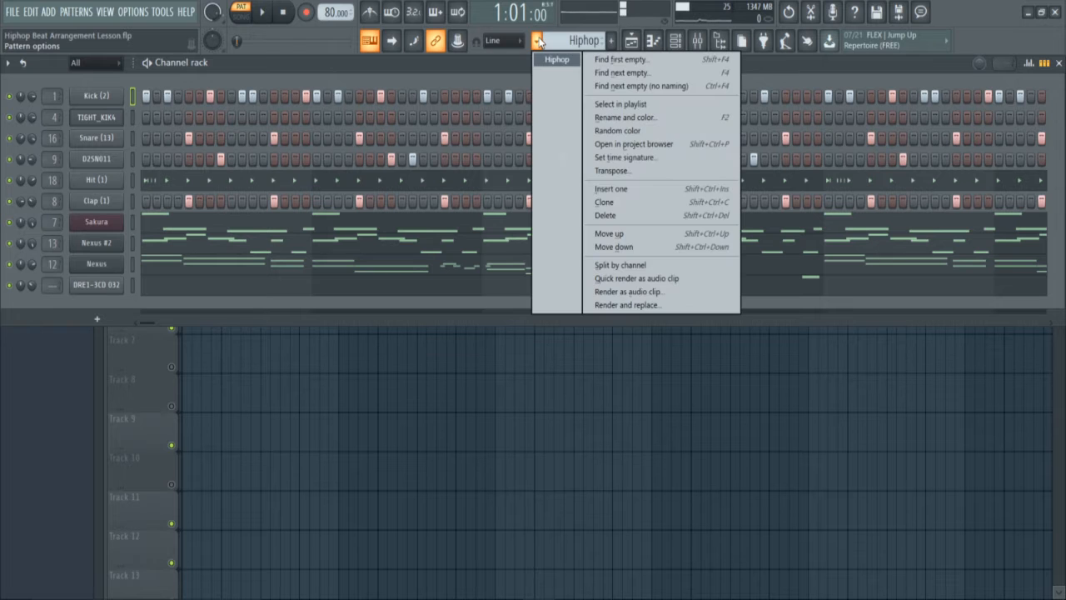
click(539, 40)
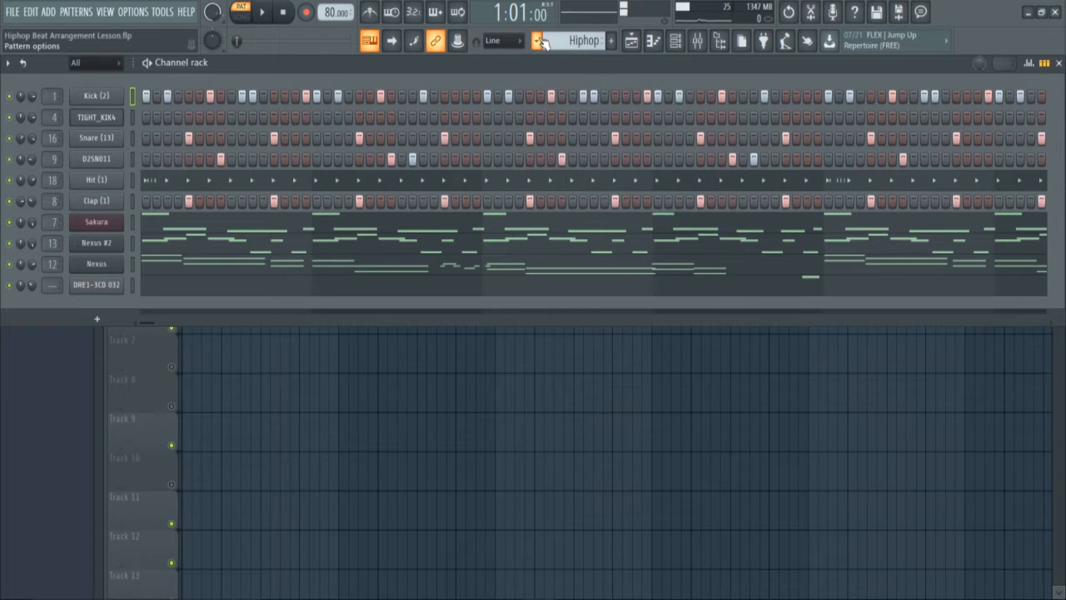
click(539, 41)
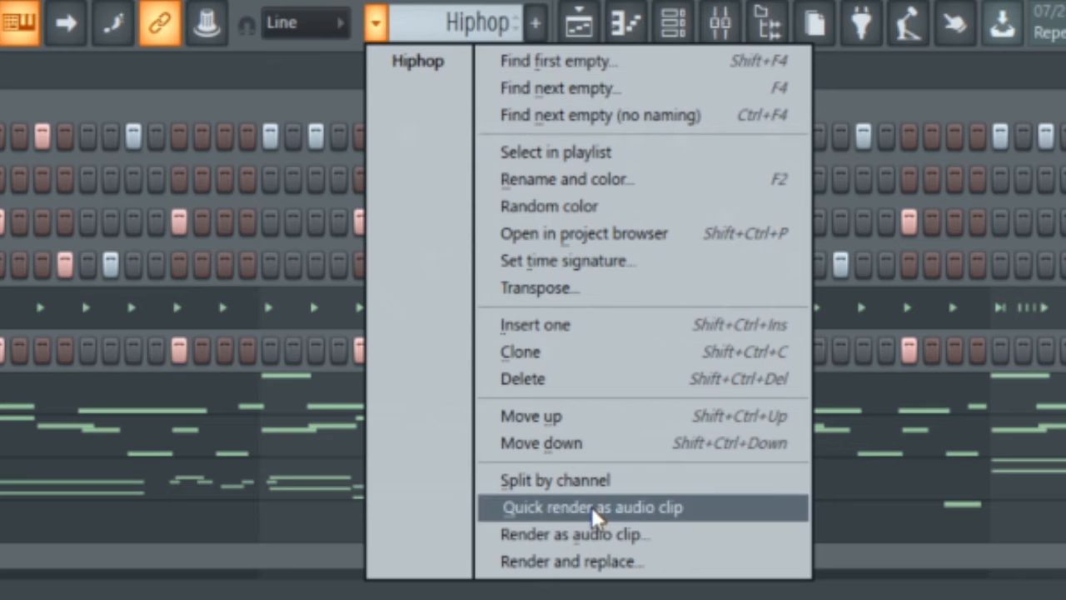
click(588, 480)
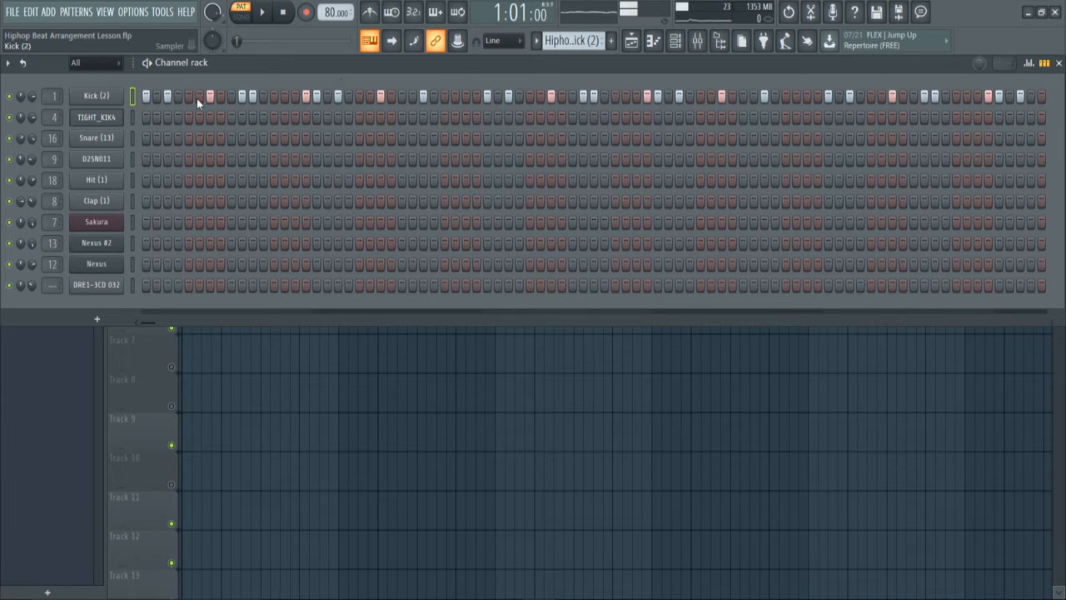
Look through the split Snare (13) and D2SN011 patterns in the channel rack
click(536, 40)
click(553, 73)
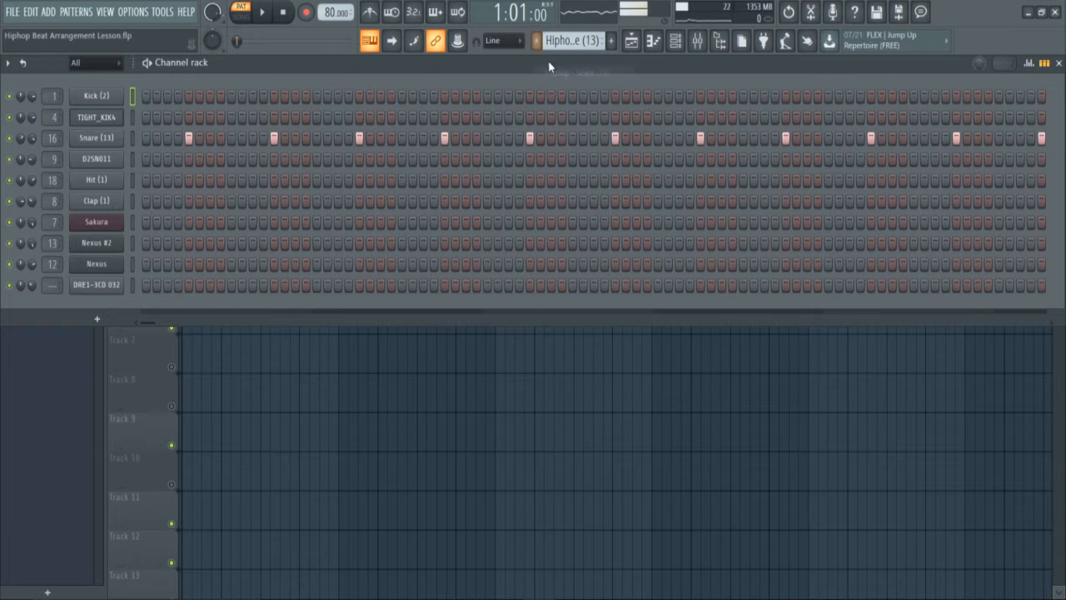
click(536, 40)
click(557, 97)
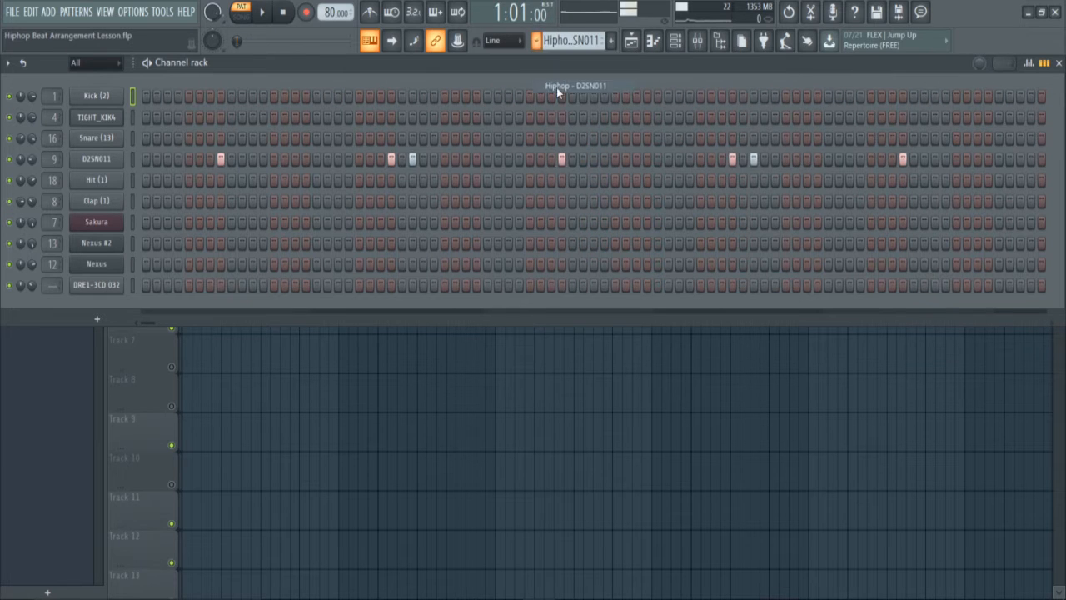
Open the playlist and place the Hiphop - Kick (2) pattern on Track 1 starting at bar 1
key(F5)
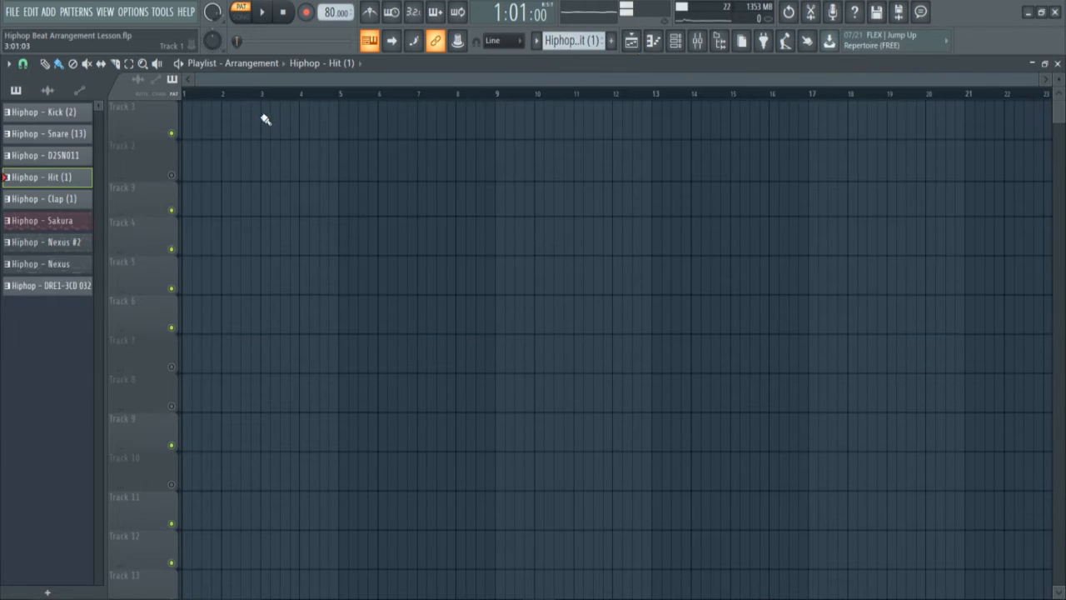
click(535, 40)
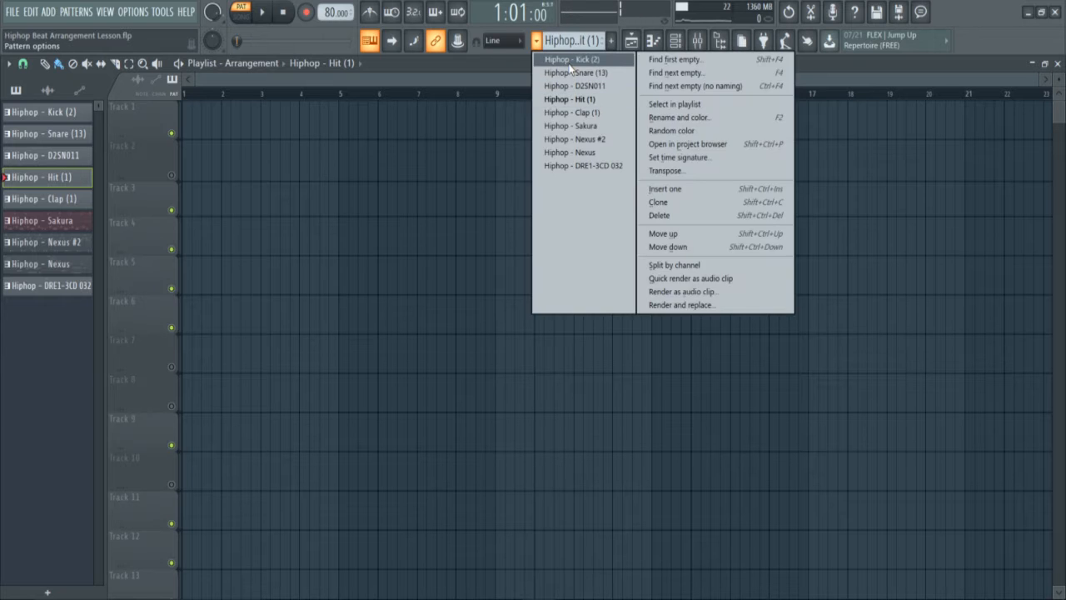
click(551, 59)
click(432, 131)
drag(500, 138, 397, 138)
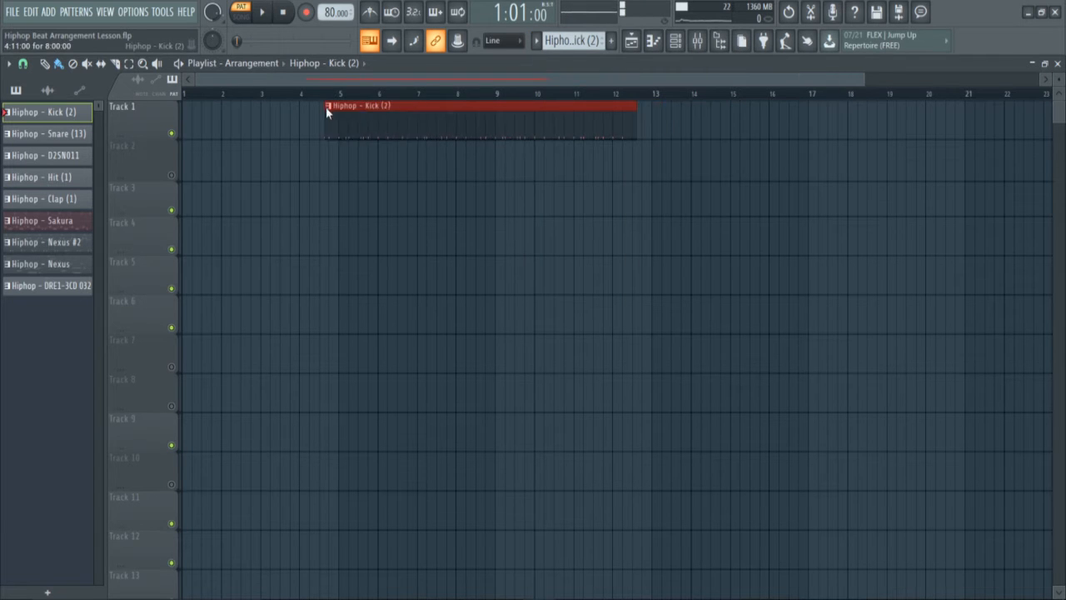
click(328, 106)
click(515, 127)
drag(517, 133, 345, 121)
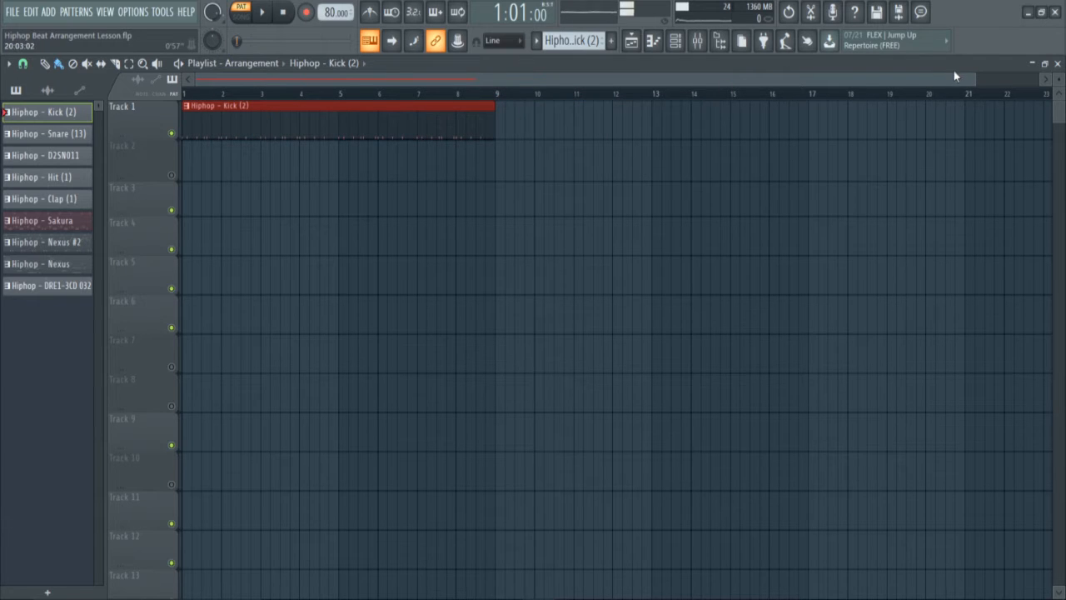
Check the Kick (2) pattern in the channel rack and set playback to song mode
drag(976, 79, 575, 67)
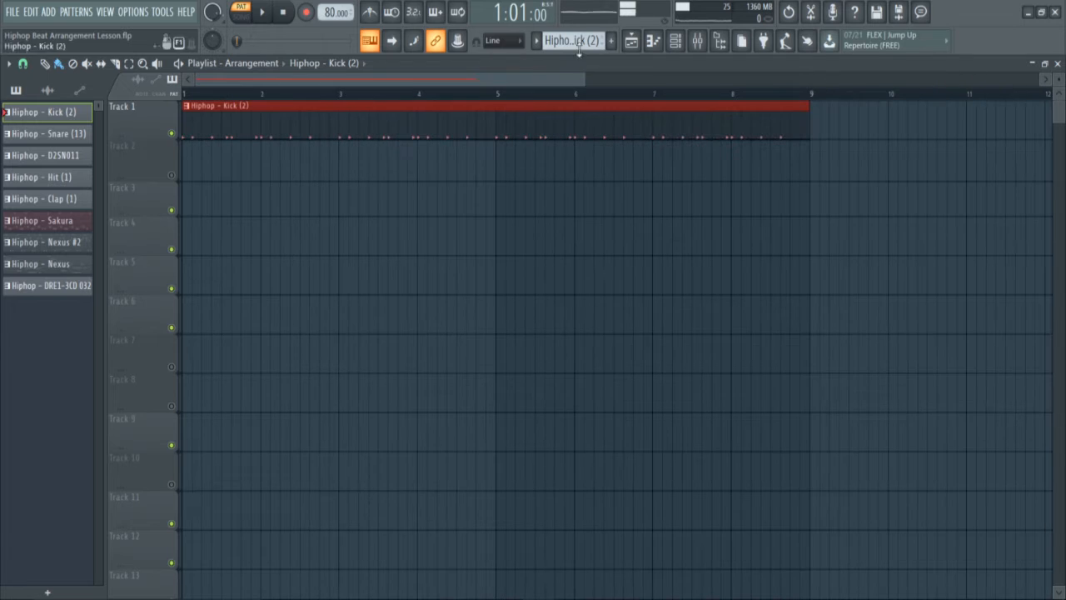
click(241, 10)
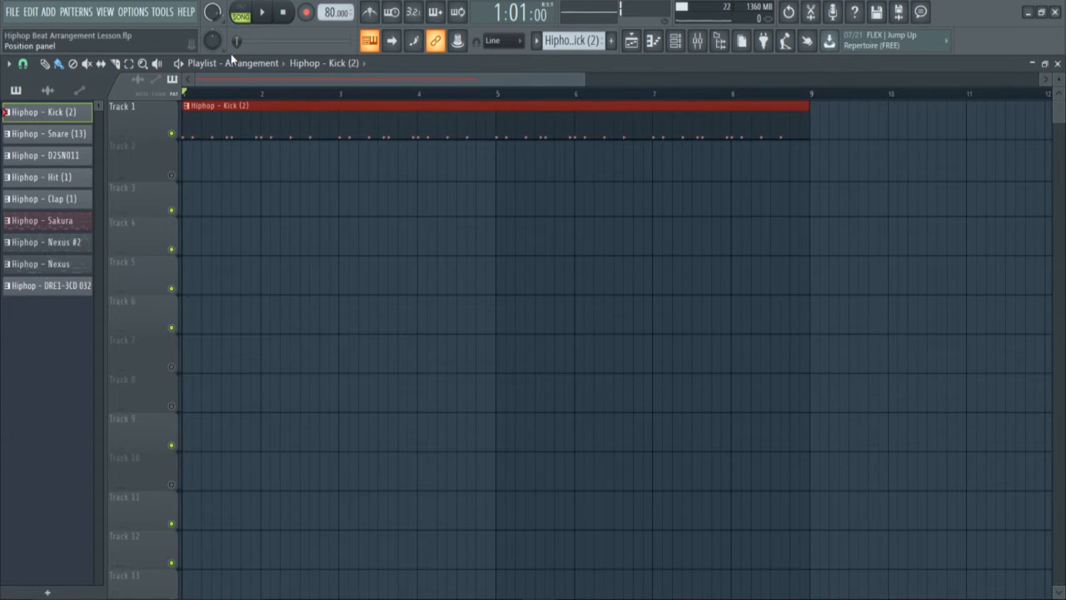
click(250, 11)
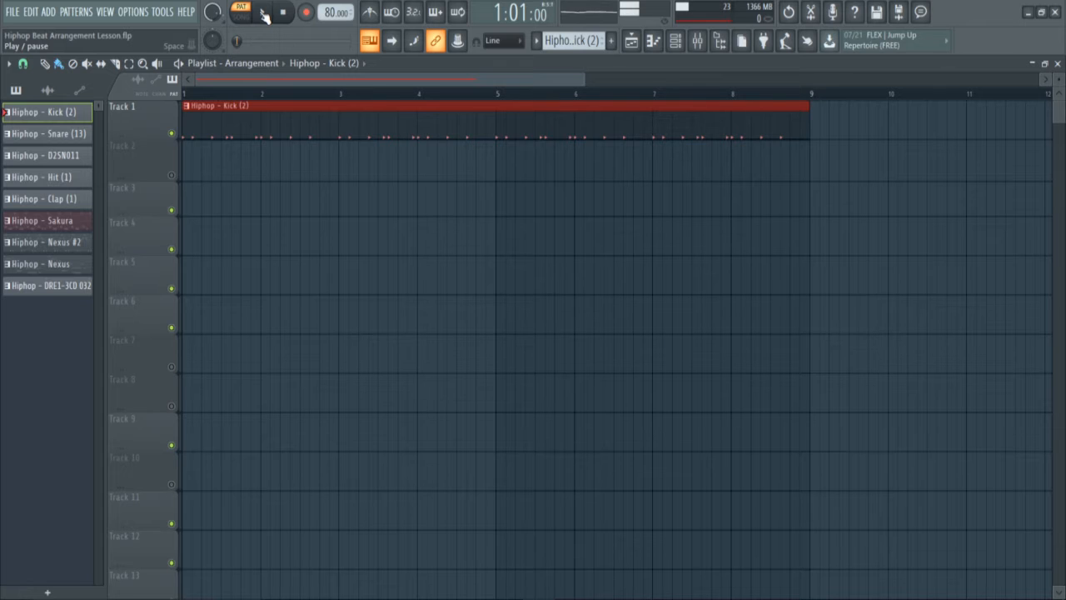
click(678, 43)
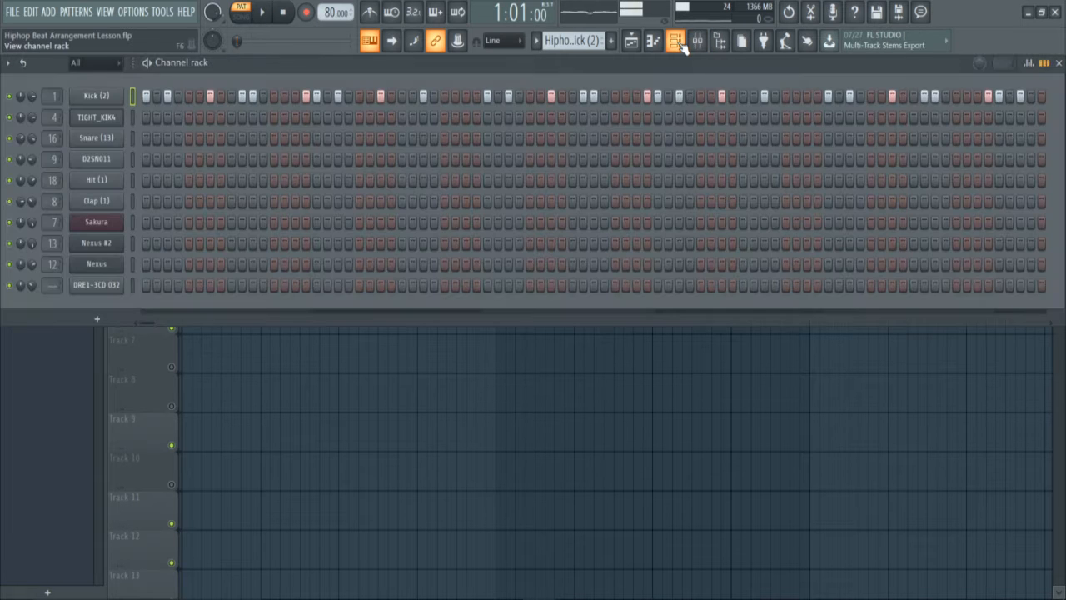
click(676, 42)
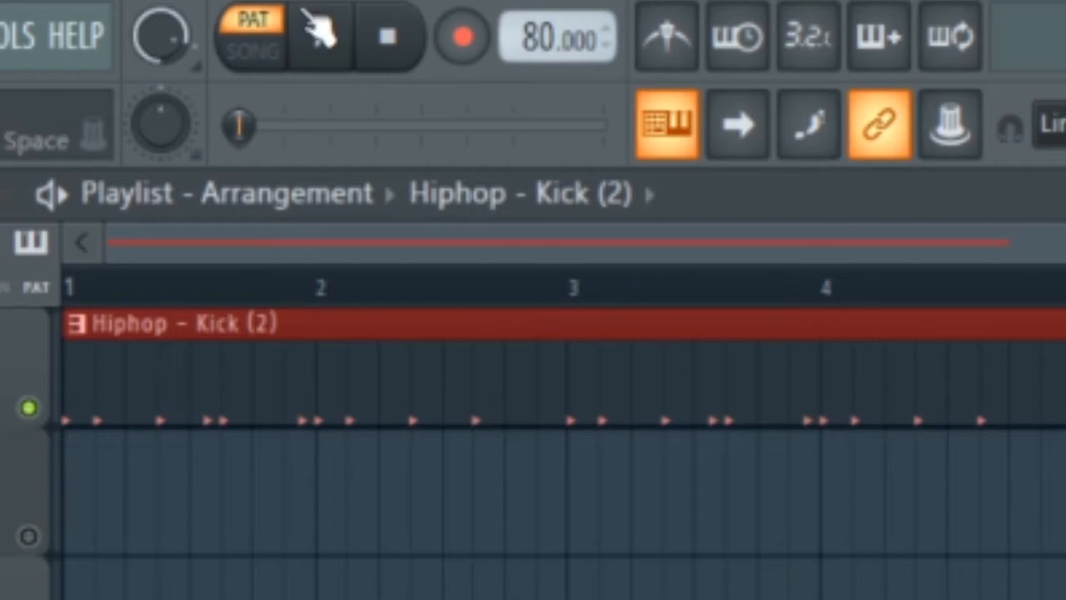
click(265, 60)
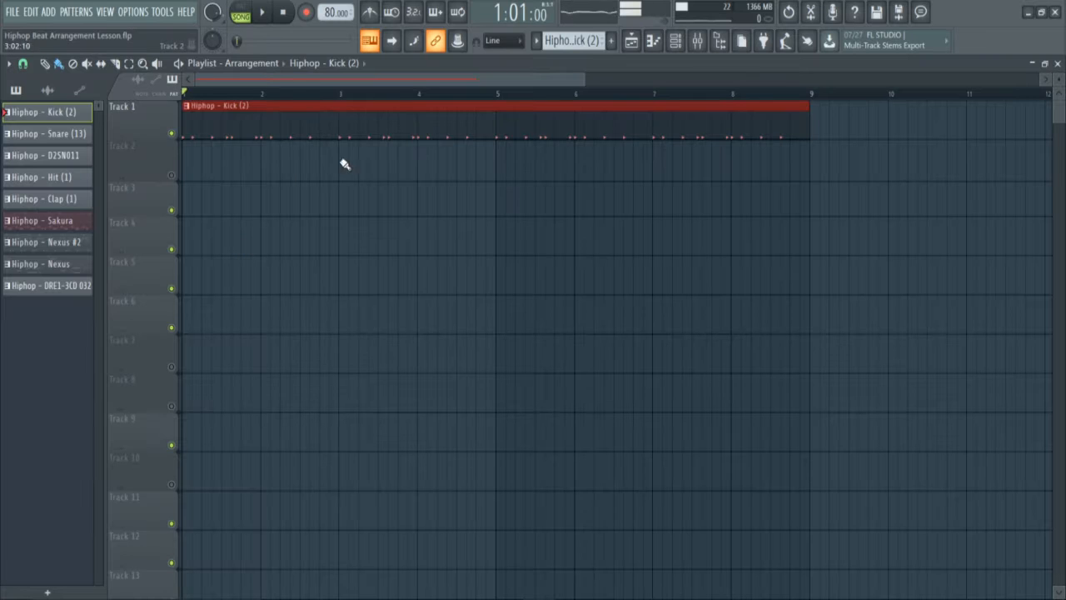
Move the Kick (2) clip to bar 5 on Track 1 and duplicate it five times end to end
drag(378, 129, 669, 109)
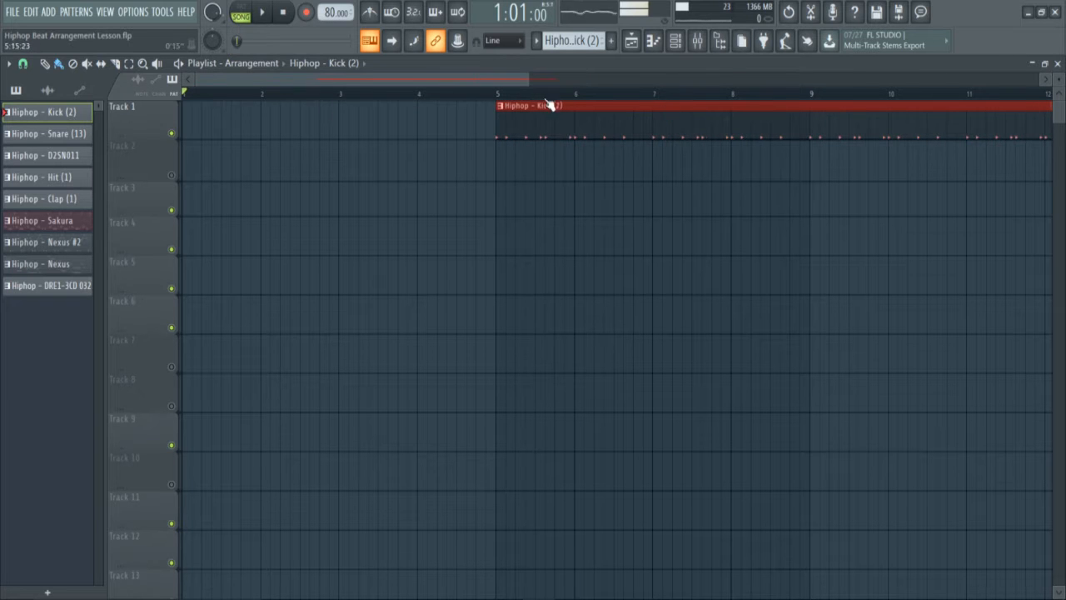
drag(528, 79, 820, 76)
click(129, 64)
drag(599, 255, 580, 101)
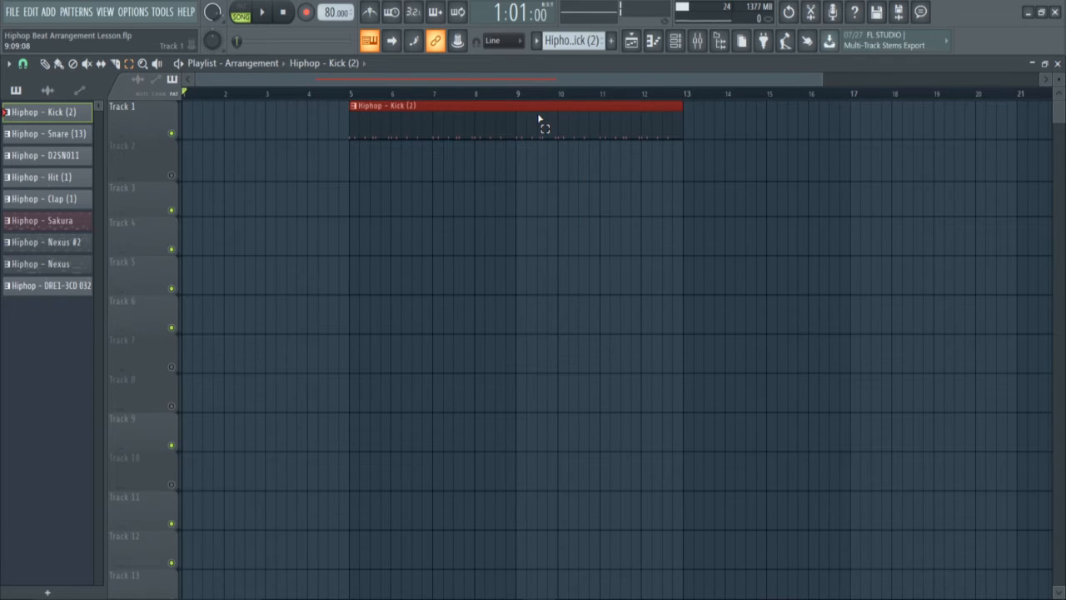
key(ctrl+b)
key(ctrl+b)
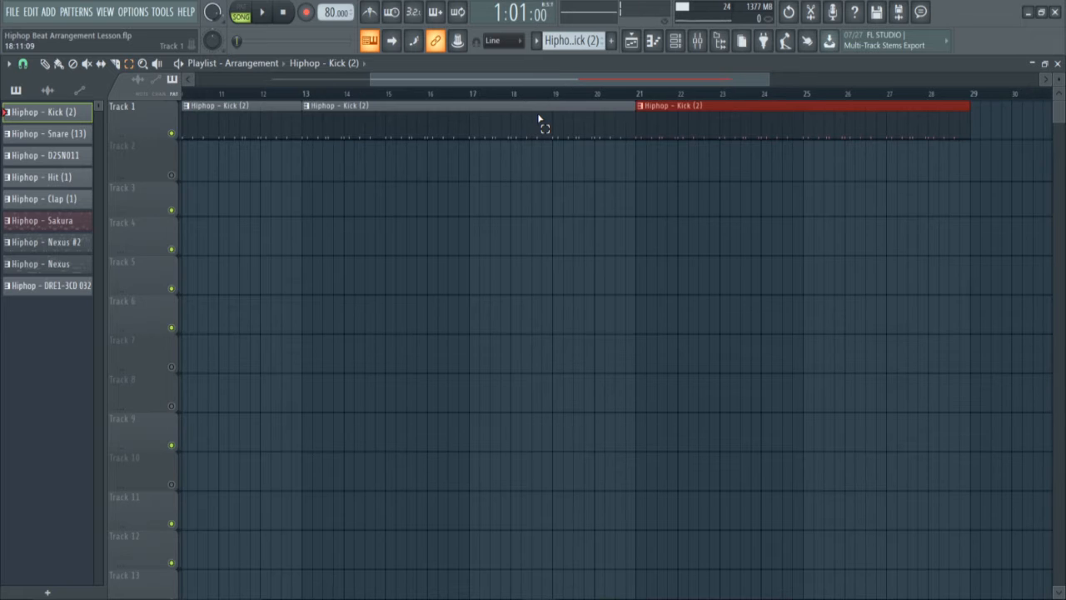
key(ctrl+b)
key(ctrl+b)
key(ctrl+b)
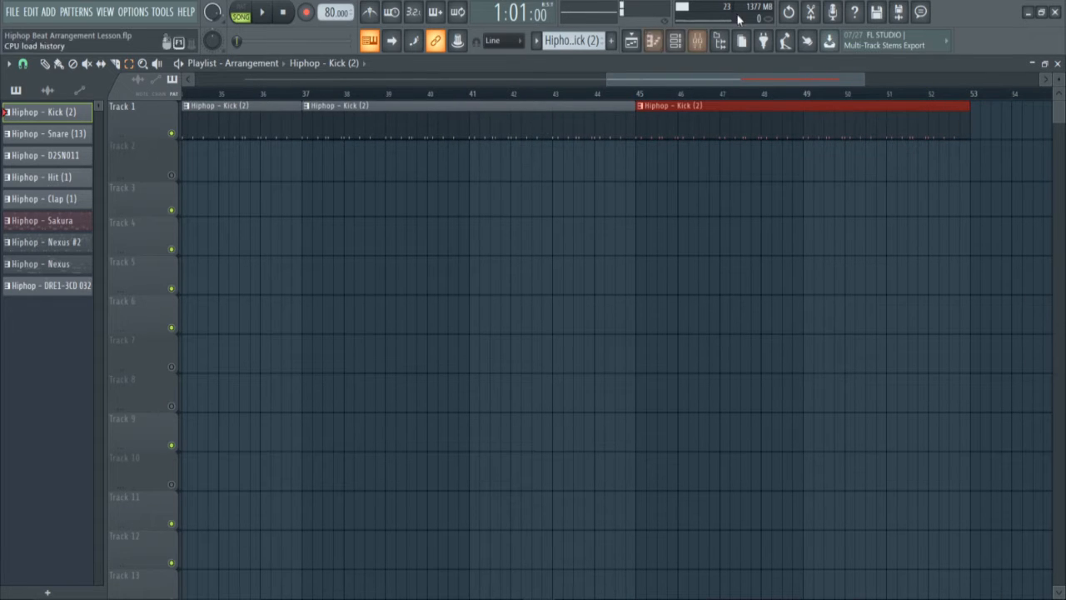
Add a time marker named "Intro" at bar 1 of the playlist
drag(632, 80, 208, 79)
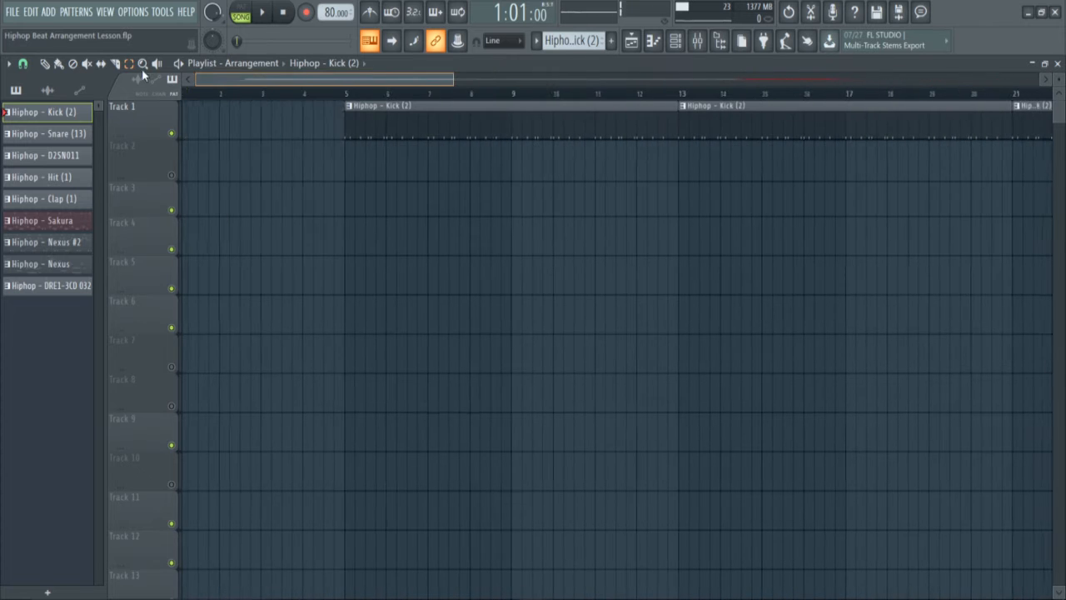
drag(450, 79, 890, 121)
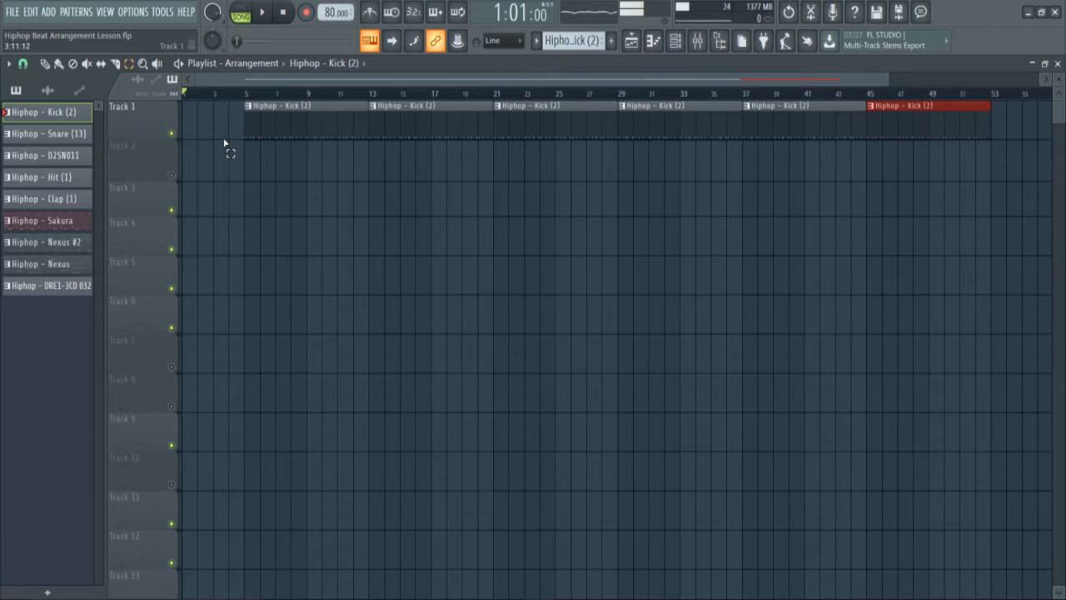
key(alt+t)
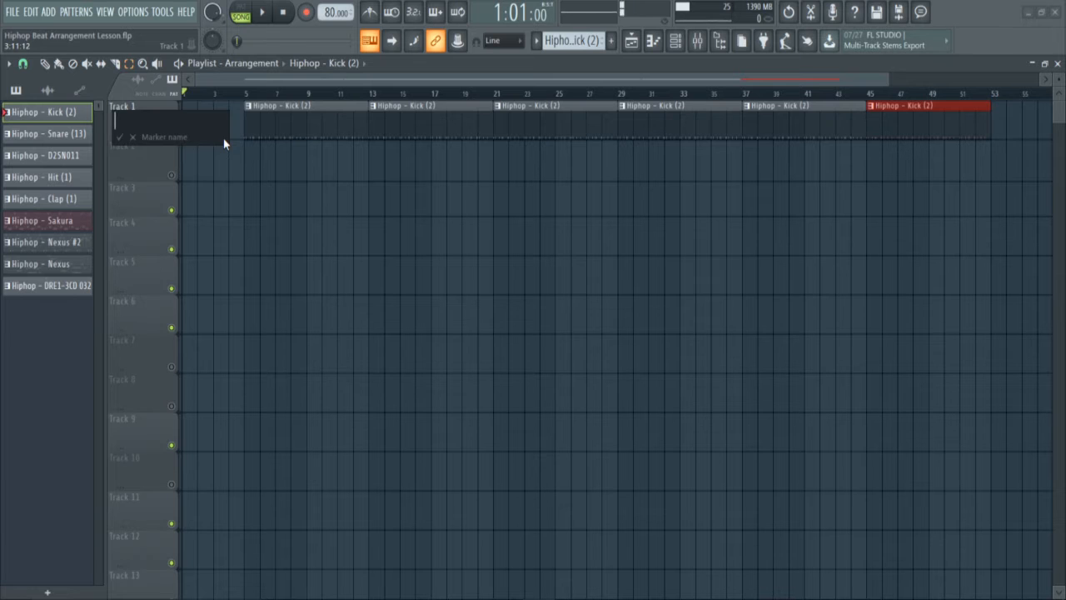
text(Intro)
key(Return)
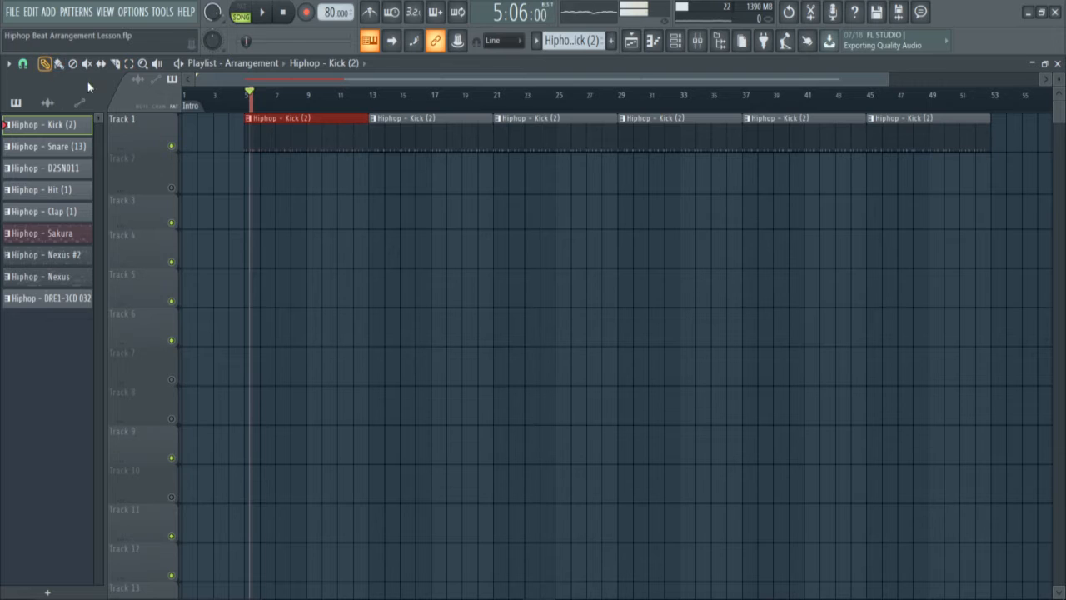
Add a time marker named "Verse 1" at bar 5, where the first kick clip starts
click(248, 96)
drag(248, 99, 247, 103)
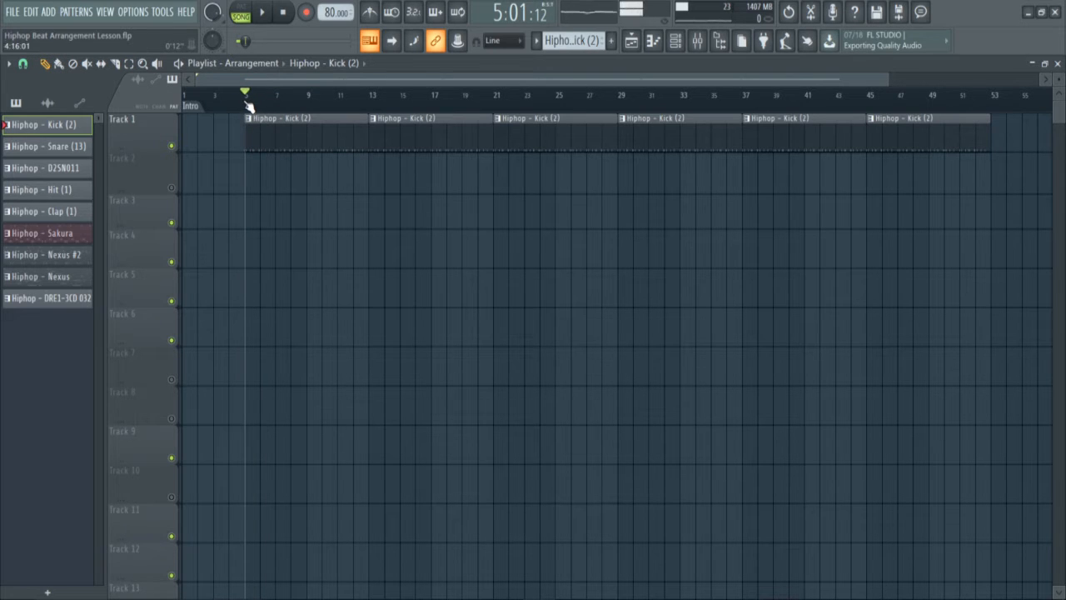
key(alt+t)
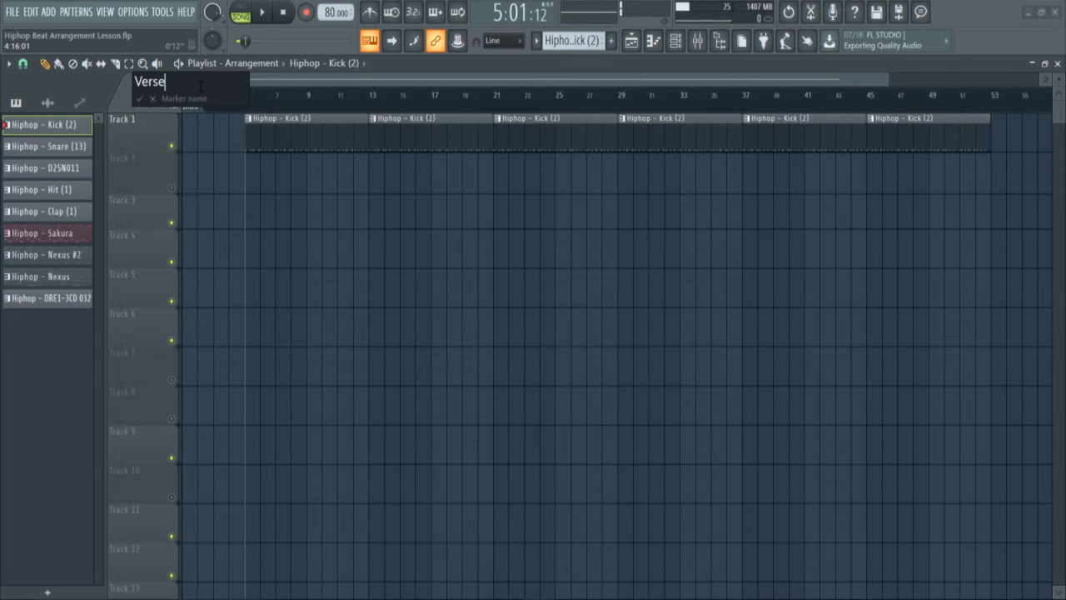
text(Verse 1)
key(Return)
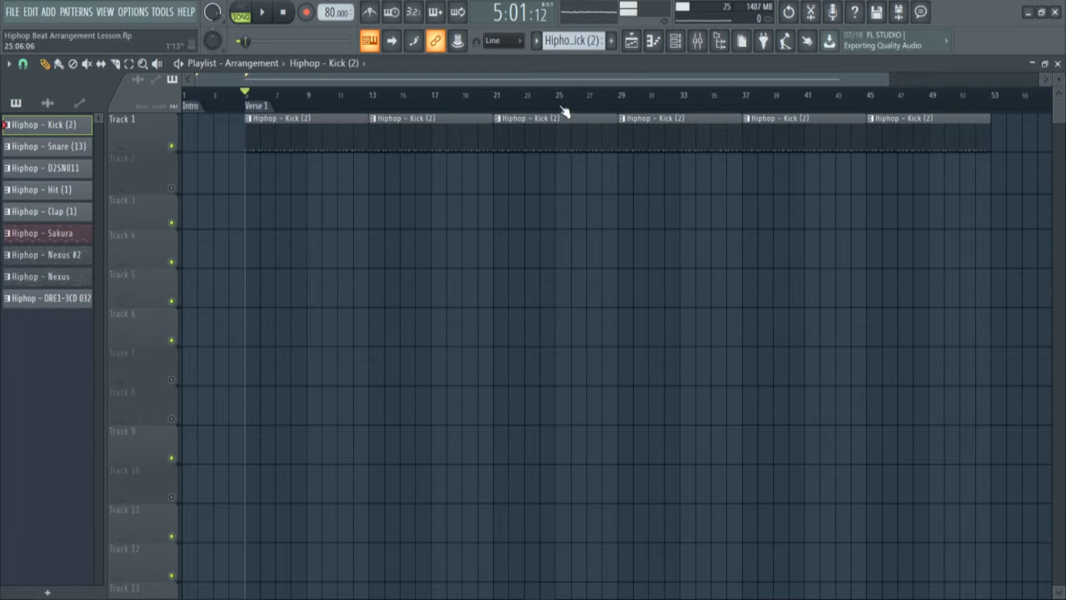
Add a time marker named "H" at bar 21, where the third kick clip starts
drag(500, 104, 498, 106)
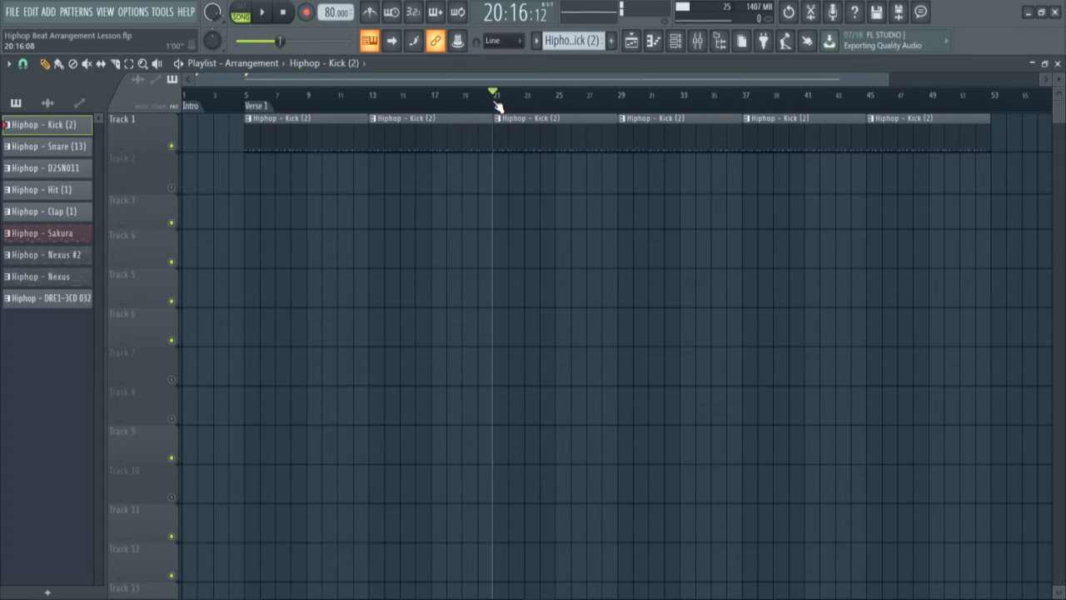
key(alt+t)
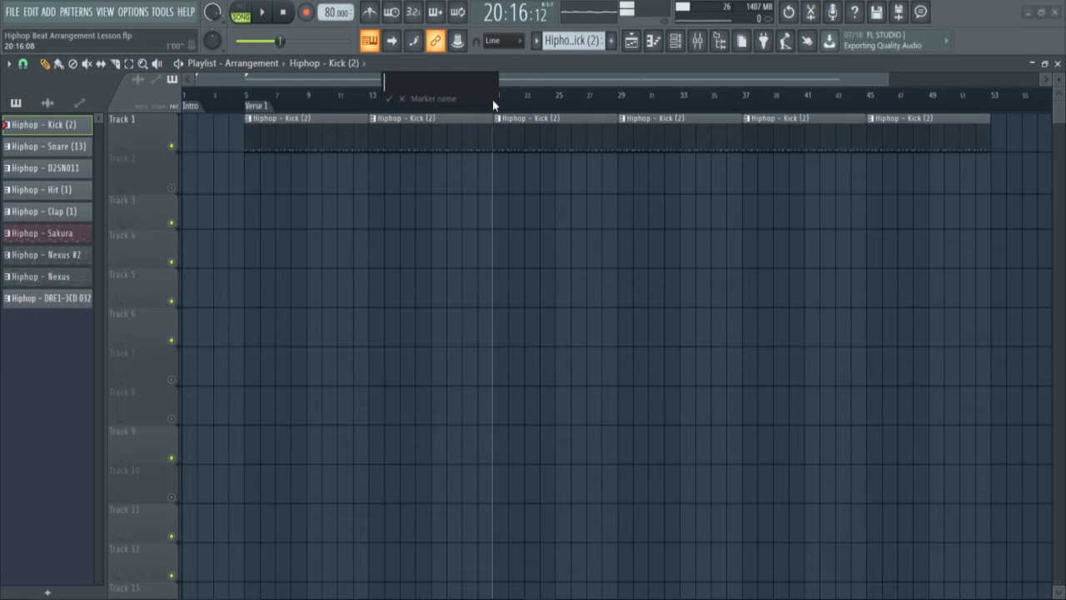
text(H)
key(Return)
Add a time marker named "Verse 2" at bar 29 of the playlist
click(621, 103)
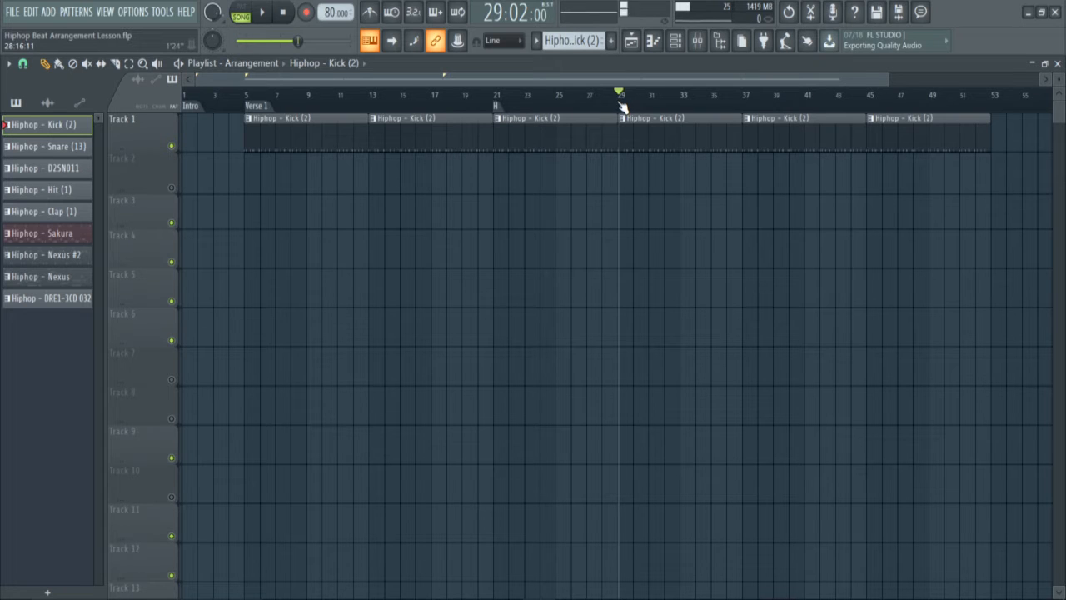
key(alt+t)
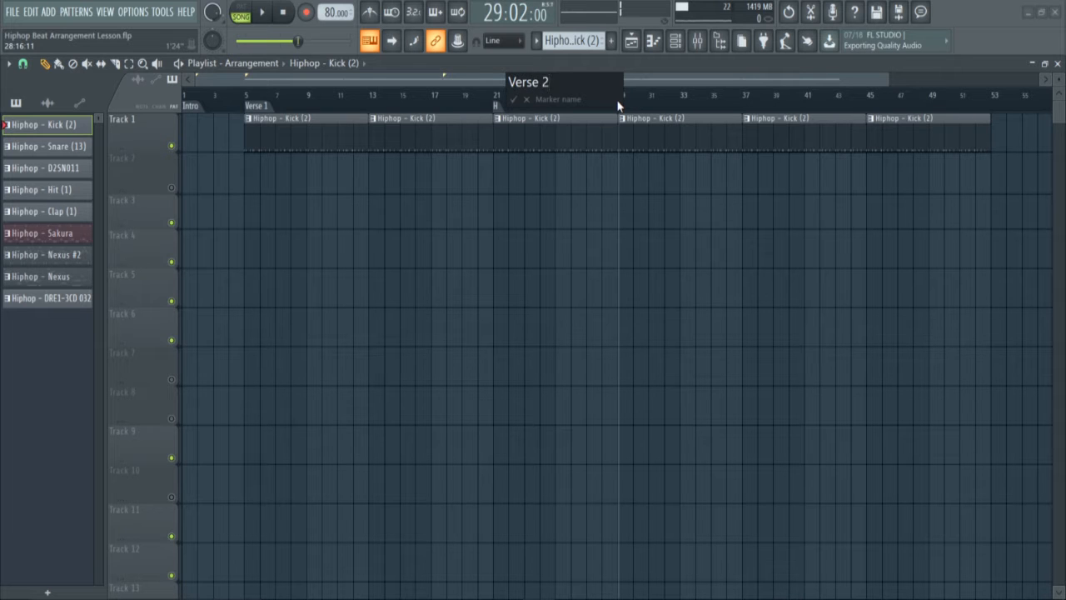
key(Return)
Add a time marker named "H" at bar 45, where the sixth kick clip starts
click(733, 95)
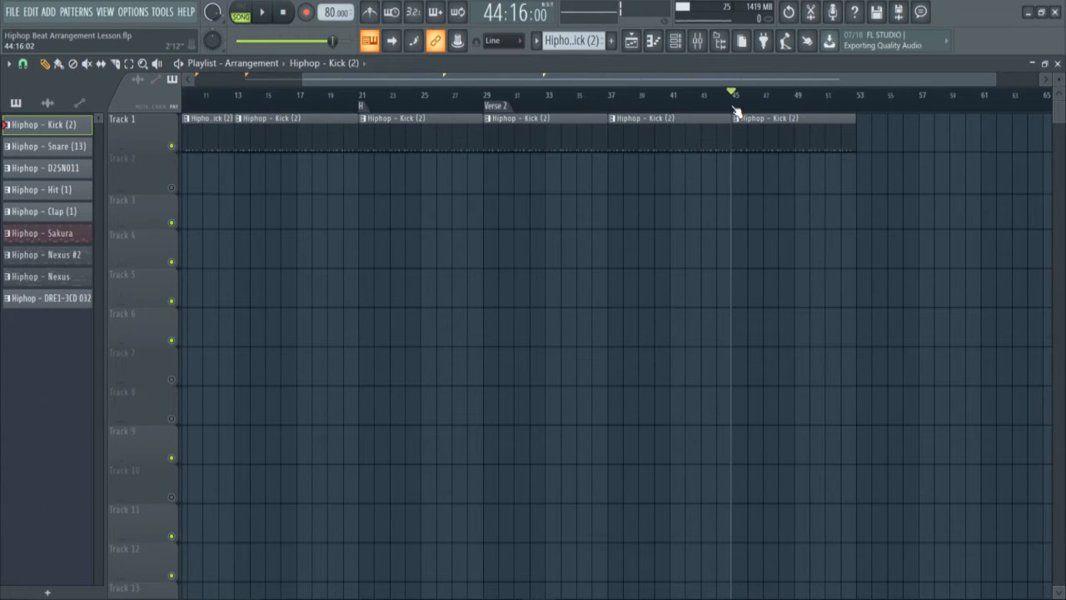
key(alt+t)
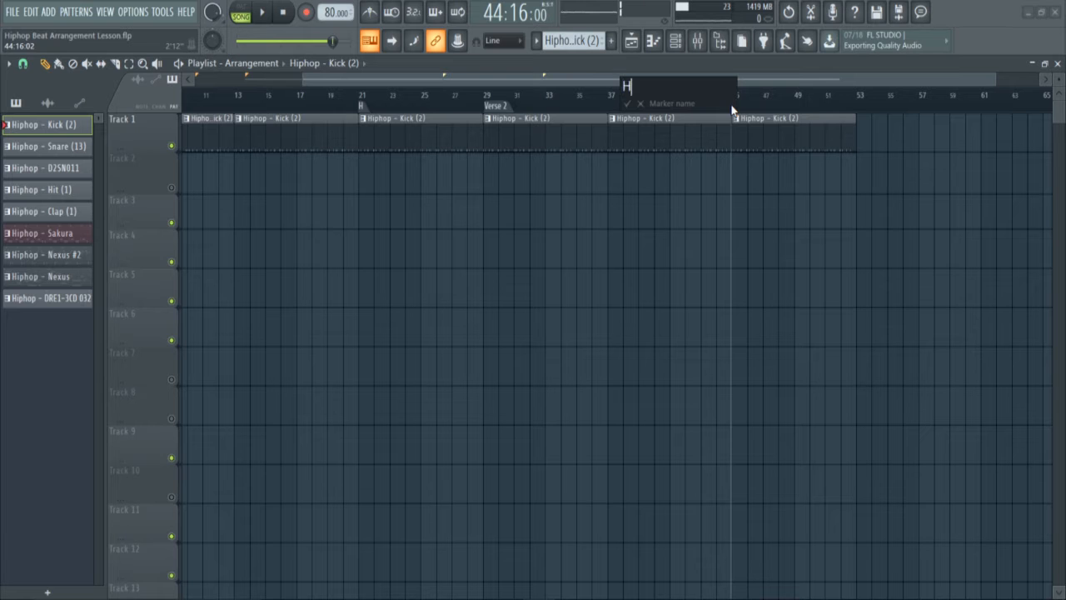
text(H)
key(Return)
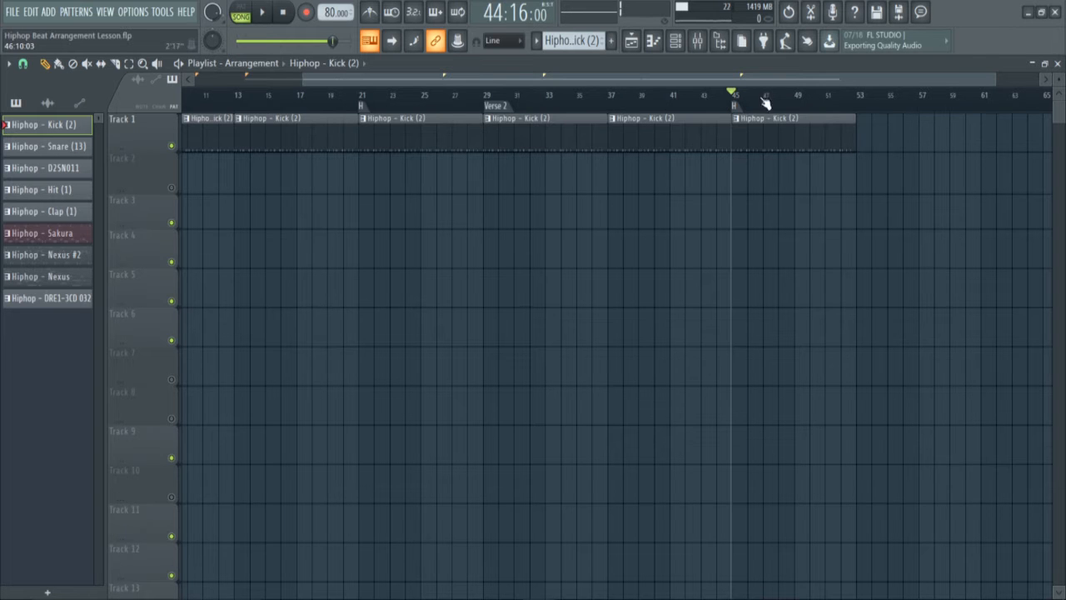
Add a time marker named "Outro" at bar 53, at the end of the last kick clip
mouse_move(773, 82)
mouse_down()
mouse_move(658, 81)
mouse_move(788, 82)
mouse_up()
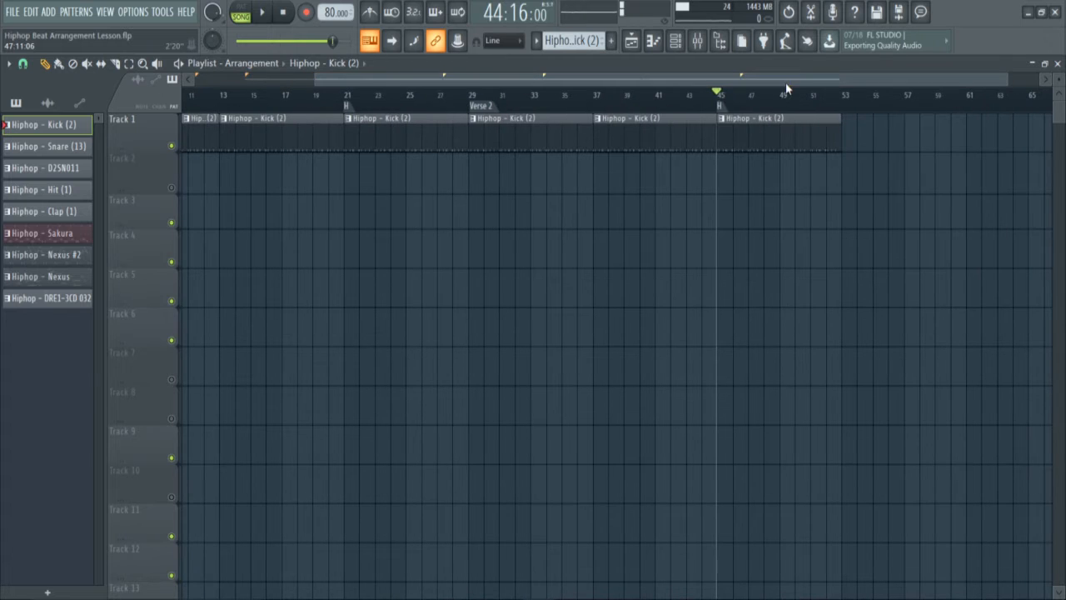
click(842, 107)
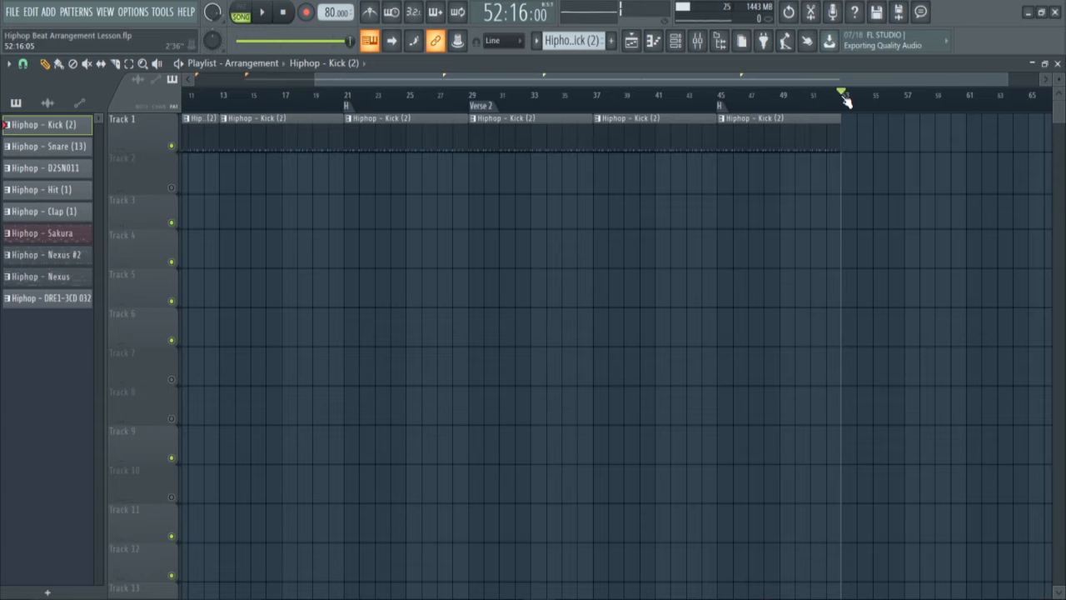
key(alt+t)
text(Outro)
key(Return)
Duplicate the last kick clip on Track 1 so a copy starts at the Outro marker at bar 53
drag(870, 85, 713, 71)
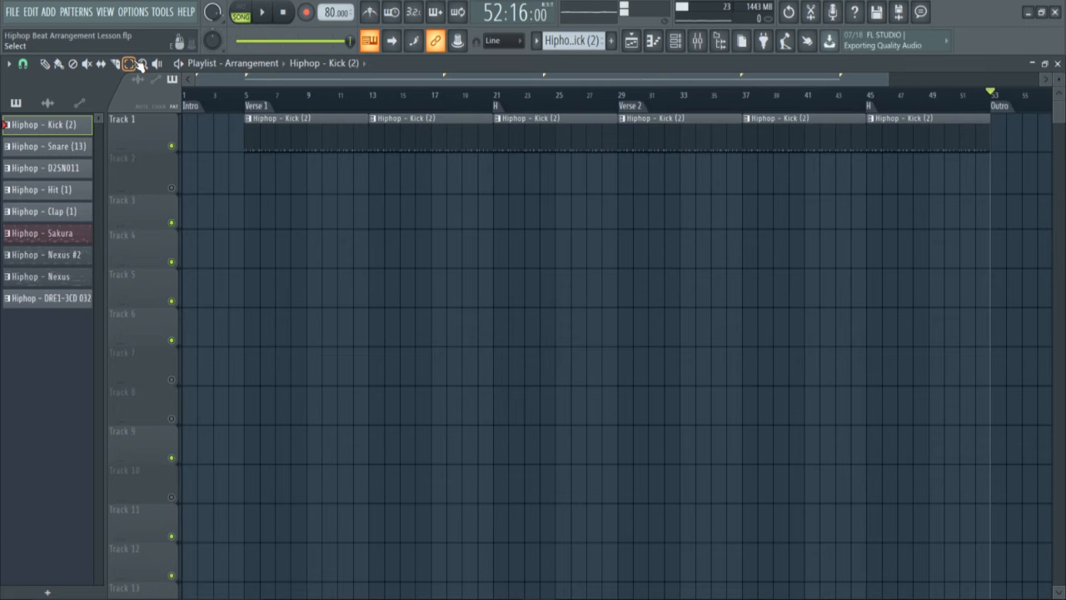
drag(938, 198, 943, 153)
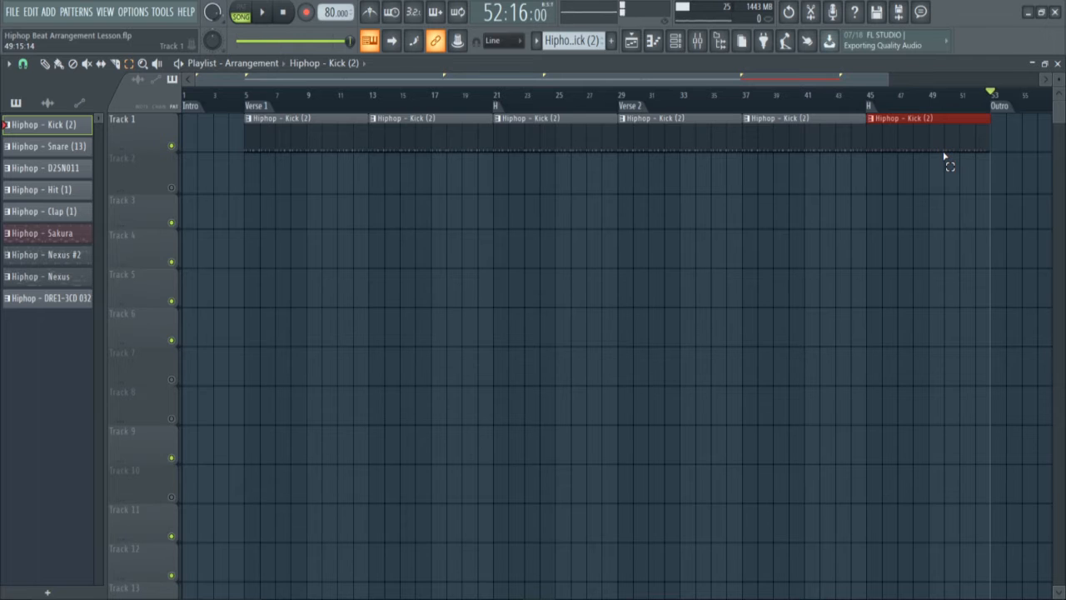
scroll(946, 157, right, 3)
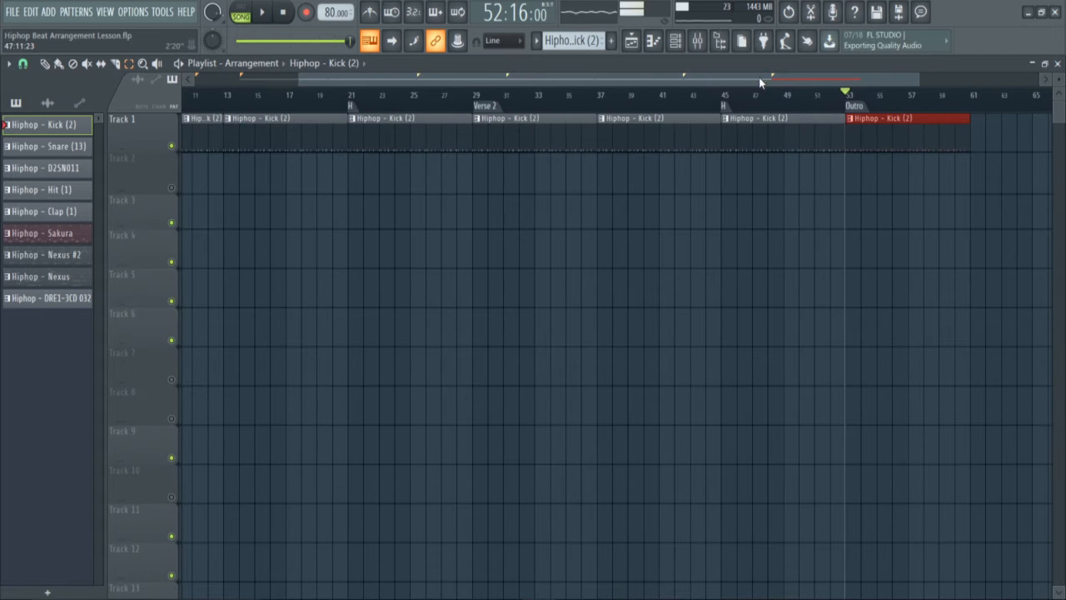
scroll(760, 83, left, 3)
Place the Hiphop - Snare (13) pattern on Track 2 at bar 5 and unmute that track
click(536, 40)
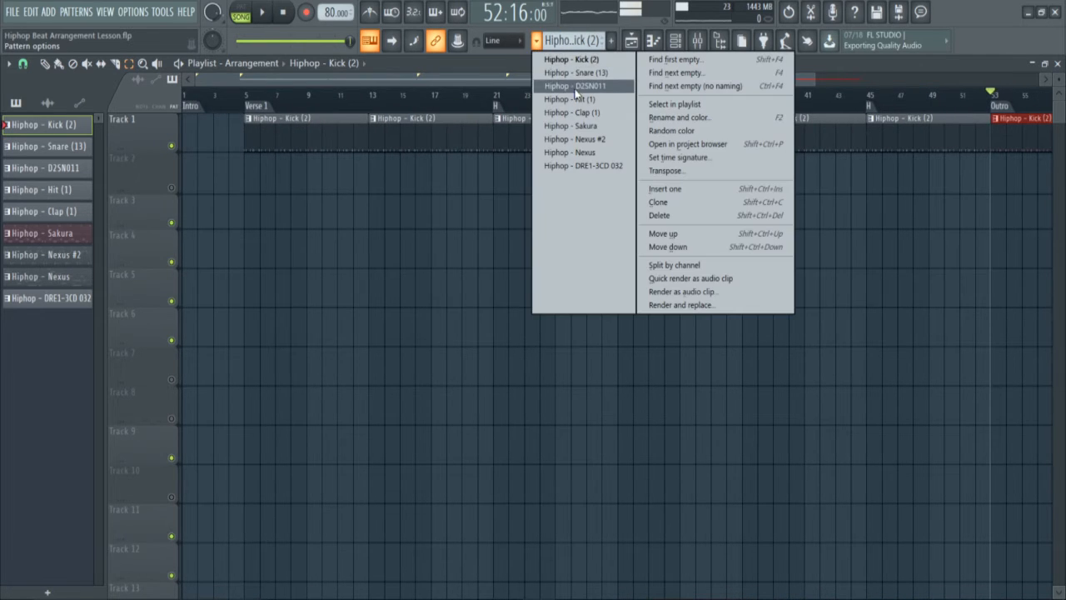
click(576, 73)
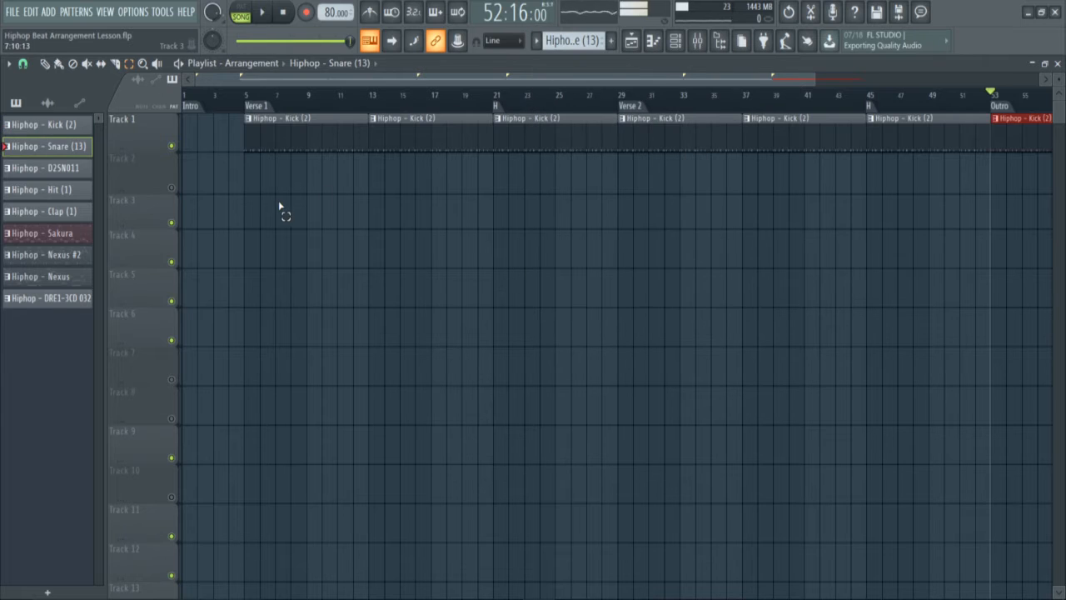
click(48, 67)
click(251, 172)
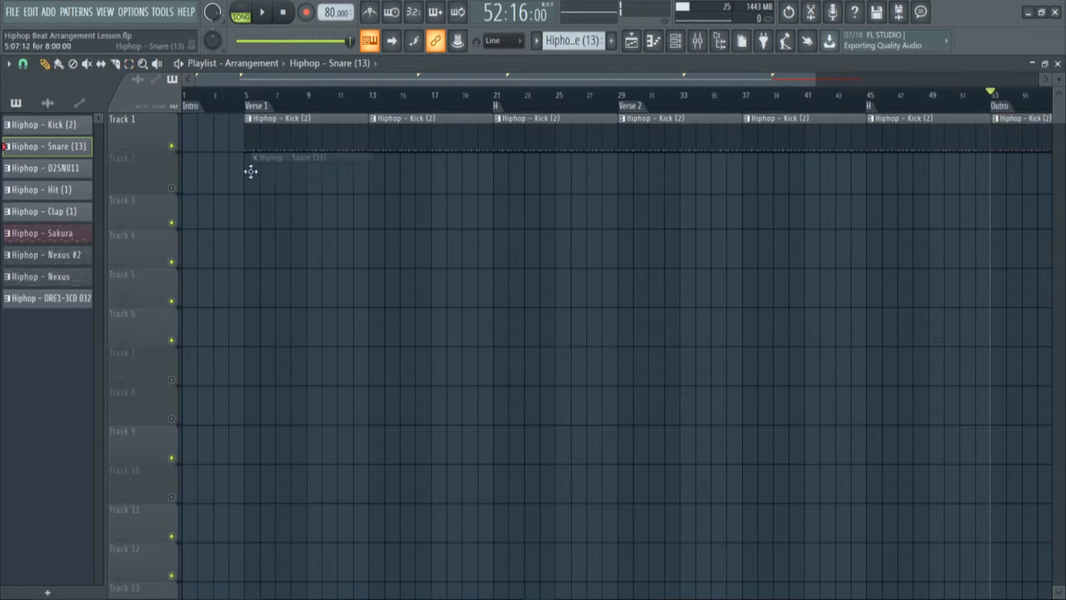
click(173, 188)
drag(815, 78, 507, 77)
drag(474, 172, 450, 184)
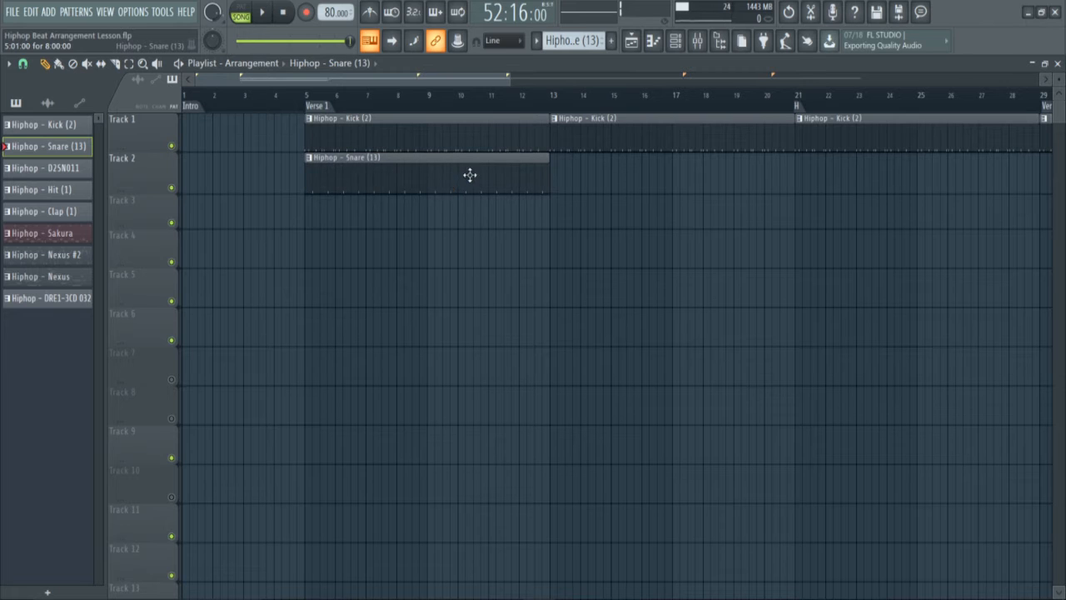
Duplicate the snare clip six times along Track 2 to match the kick clips, and play the arrangement from bar 5
click(128, 63)
drag(581, 154, 499, 193)
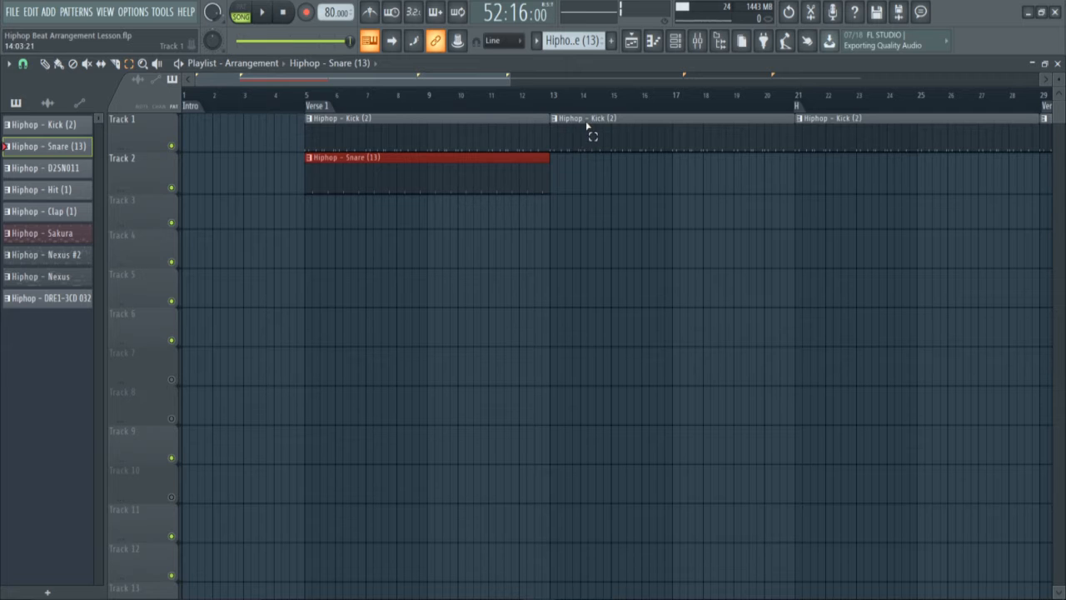
key(ctrl+b)
key(ctrl+b)
key(ctrl+b)
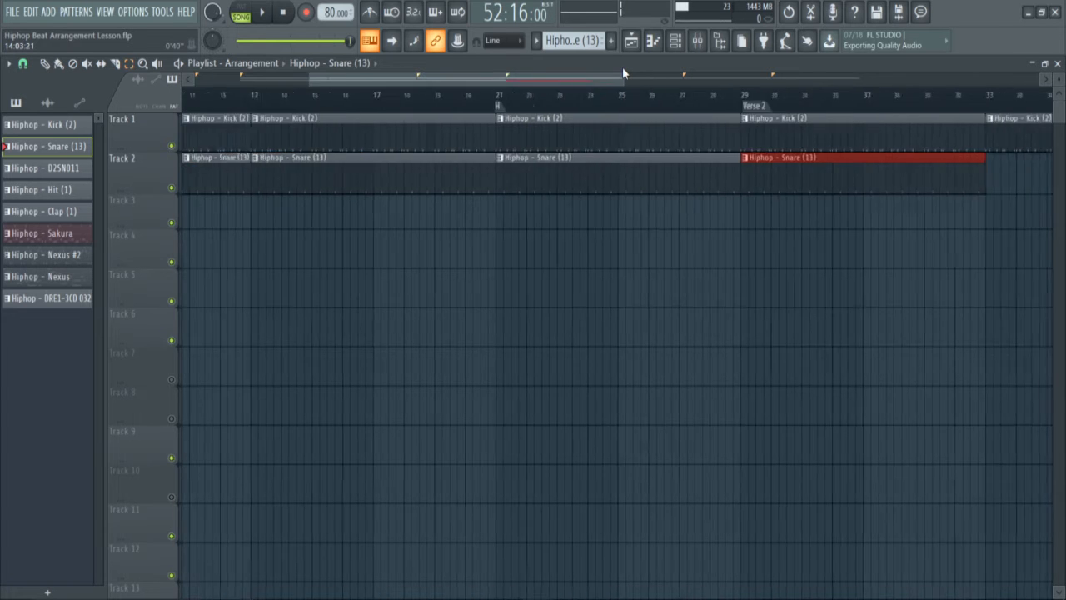
key(ctrl+b)
key(ctrl+b)
key(ctrl+b)
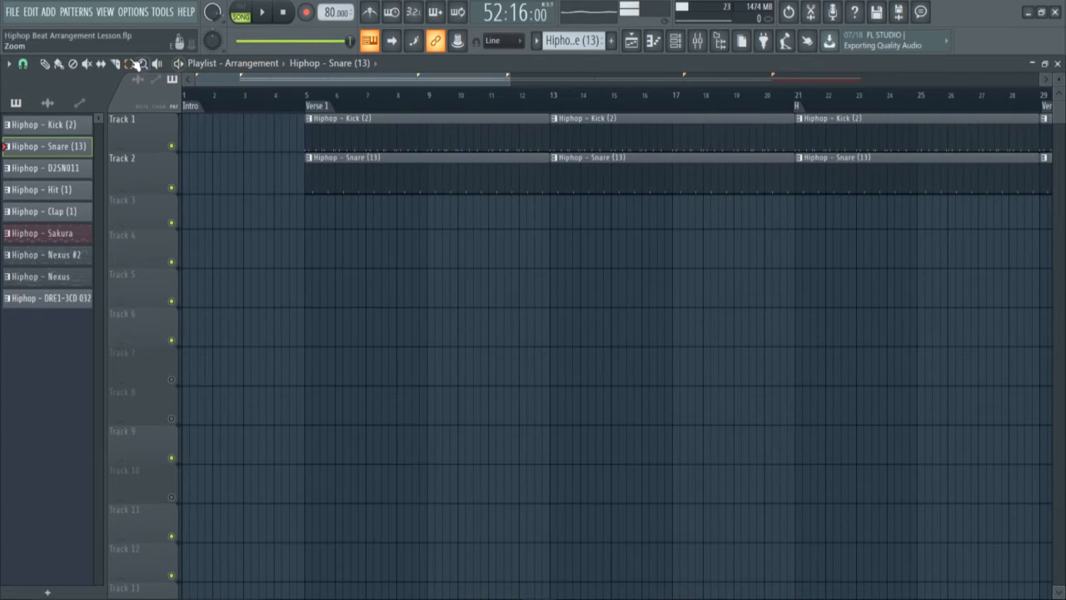
click(310, 104)
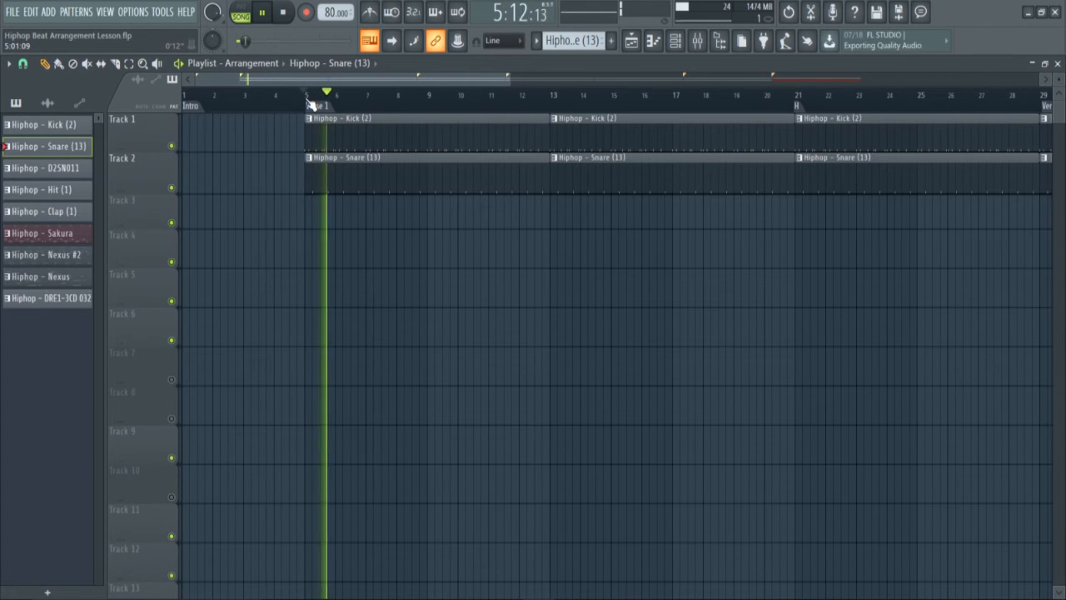
key(space)
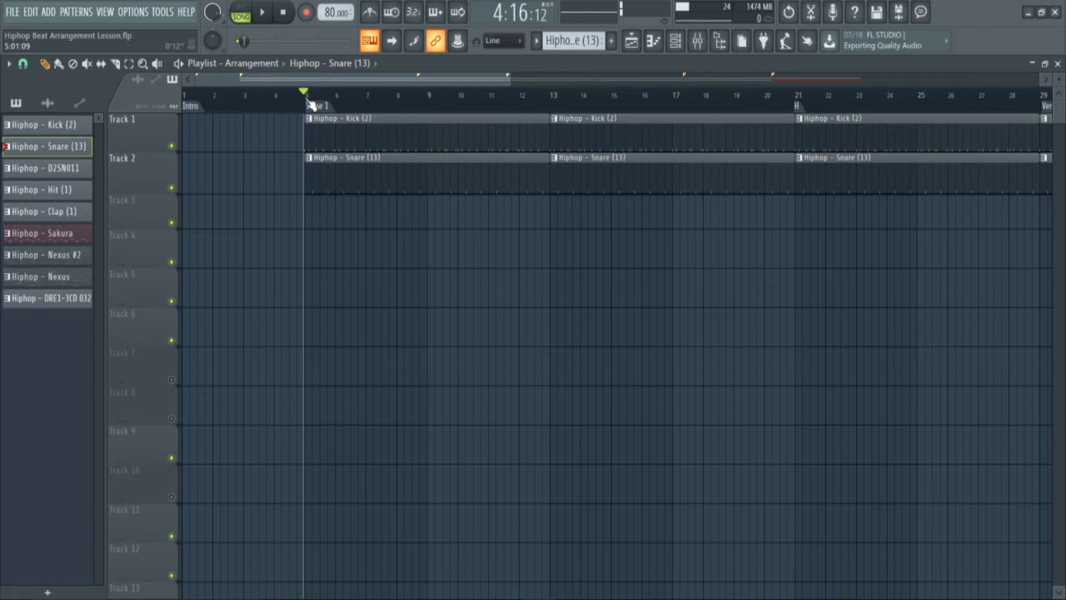
Place the Hiphop - D2SN011 pattern on Track 3 and move its clip to bar 1
click(536, 40)
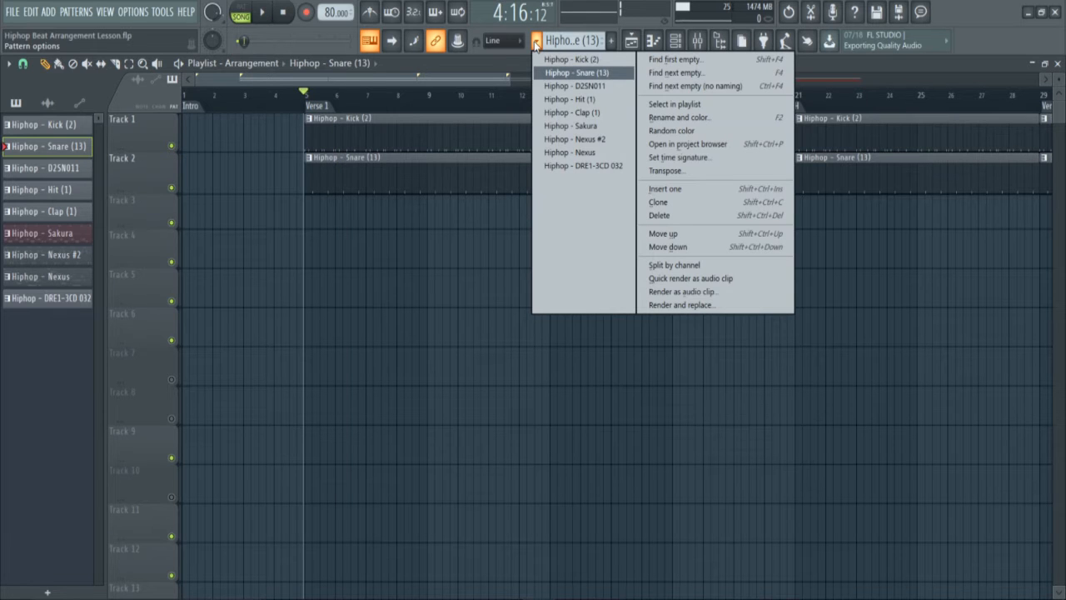
click(575, 85)
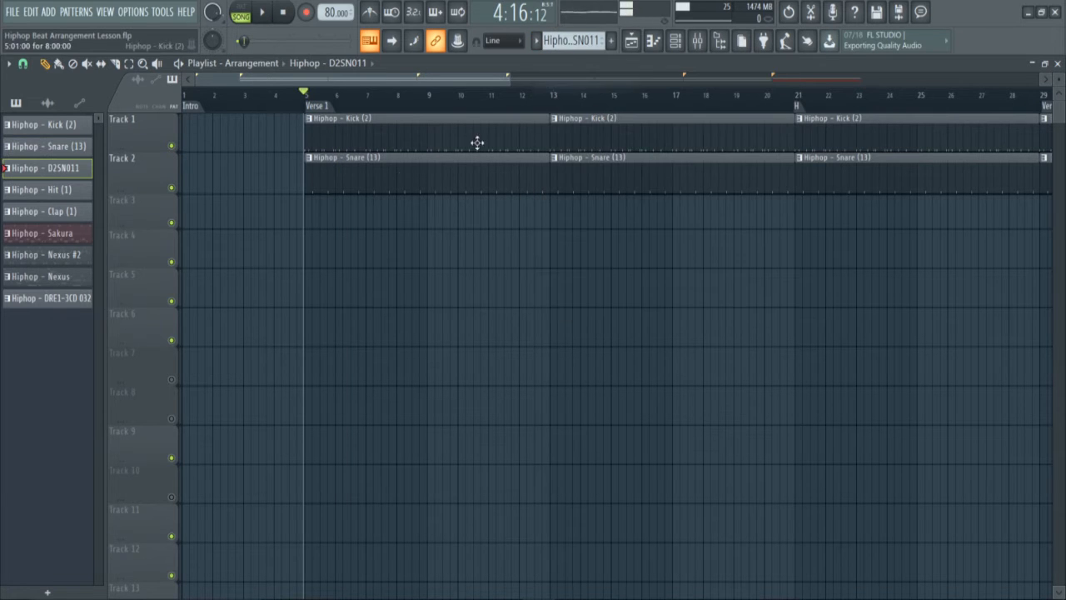
click(327, 212)
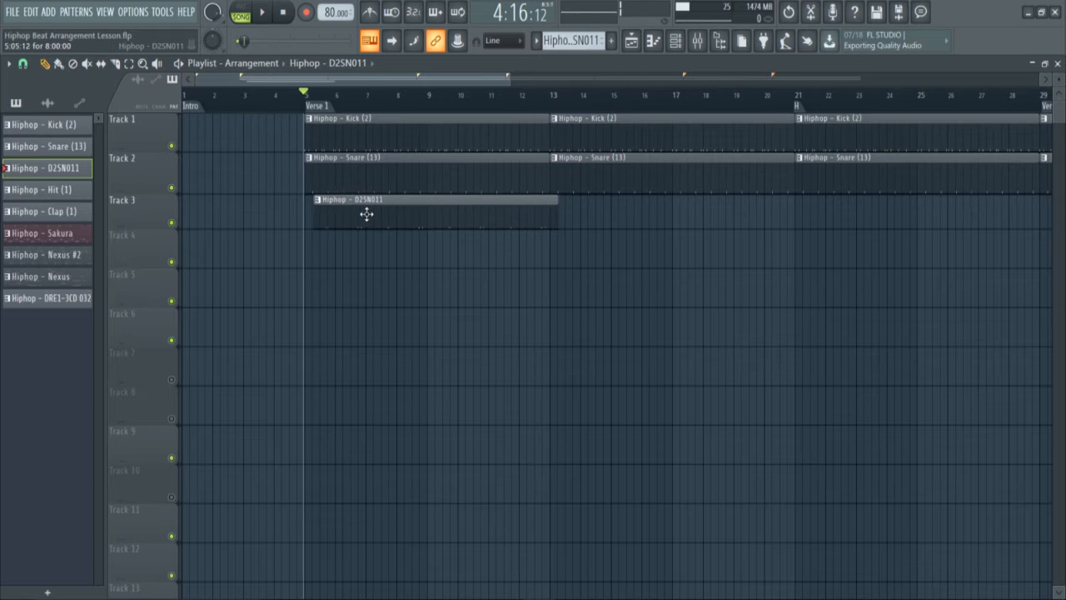
drag(376, 209, 217, 212)
Play the D2SN011 clip from bar 1, and move it to the Verse 1 marker at bar 5
click(180, 105)
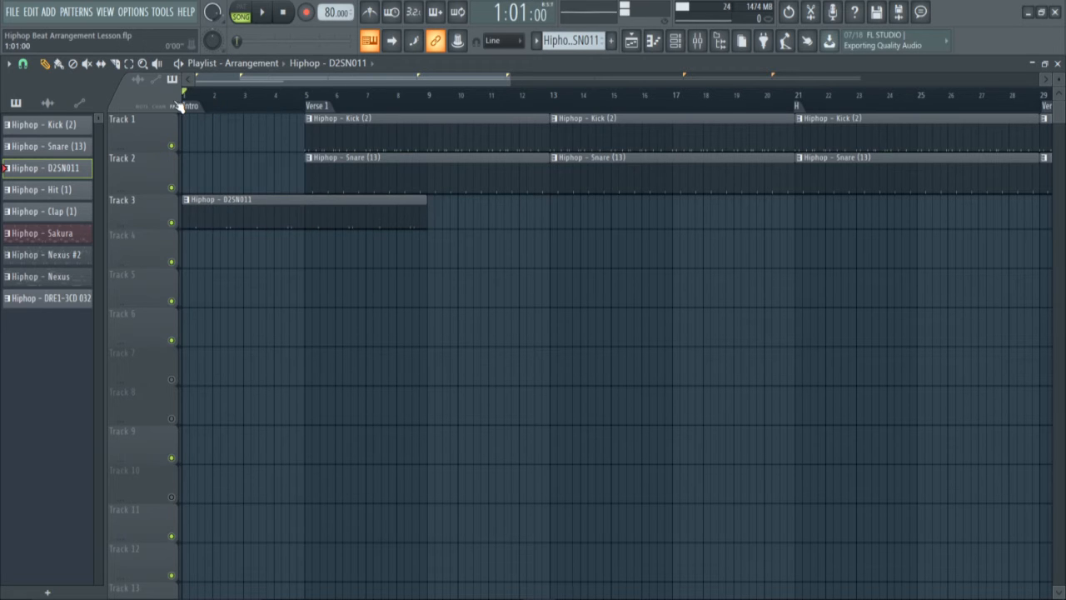
key(space)
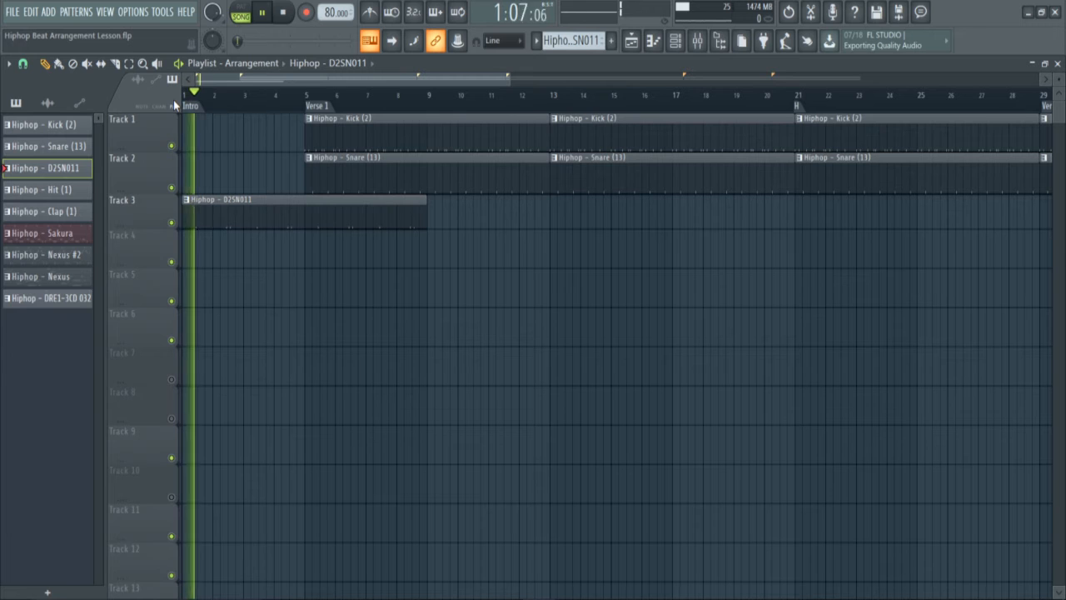
key(space)
drag(271, 209, 410, 224)
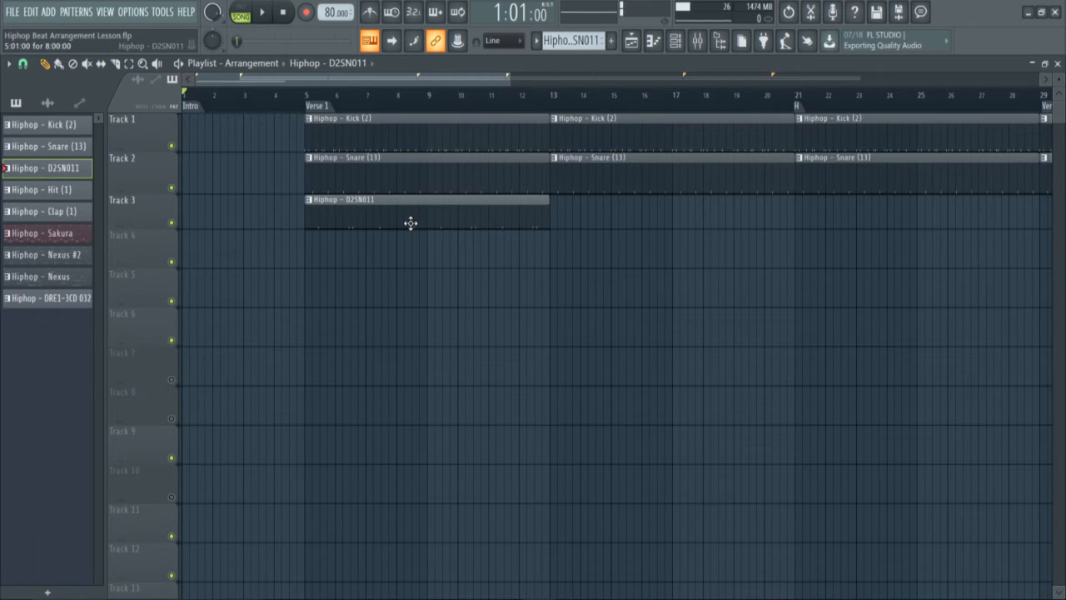
Place the Hiphop - Hit (1) pattern on Track 4 starting at bar 5
drag(508, 78, 357, 77)
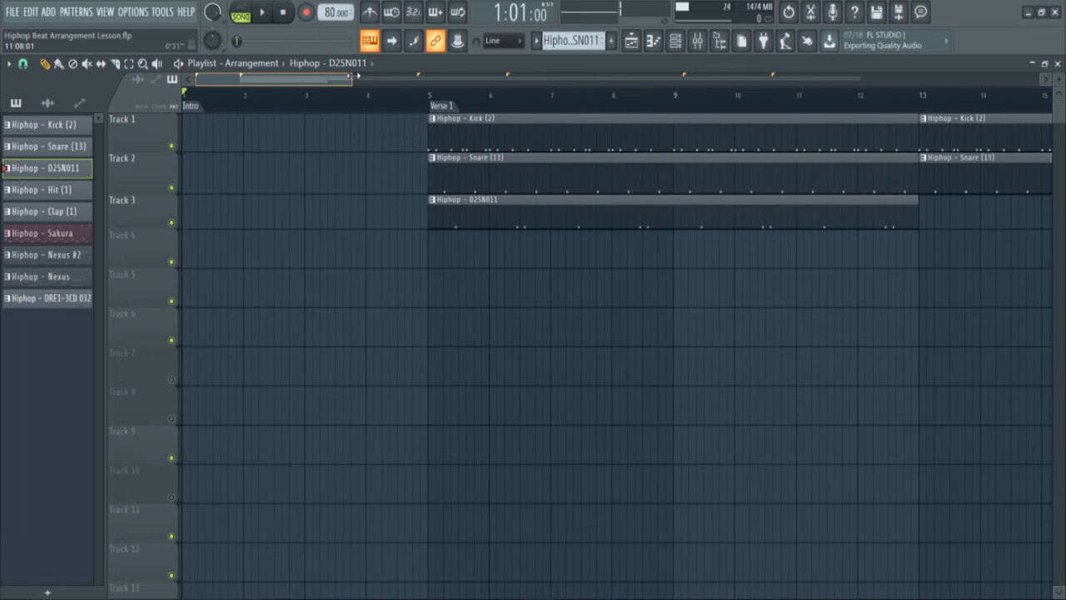
click(541, 40)
click(560, 102)
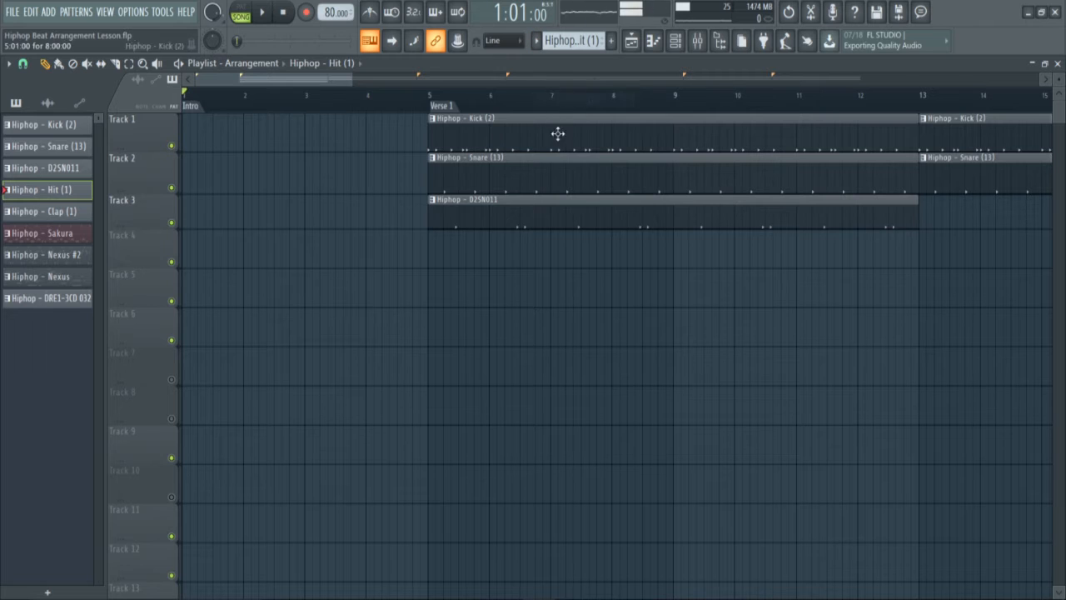
drag(530, 262, 502, 265)
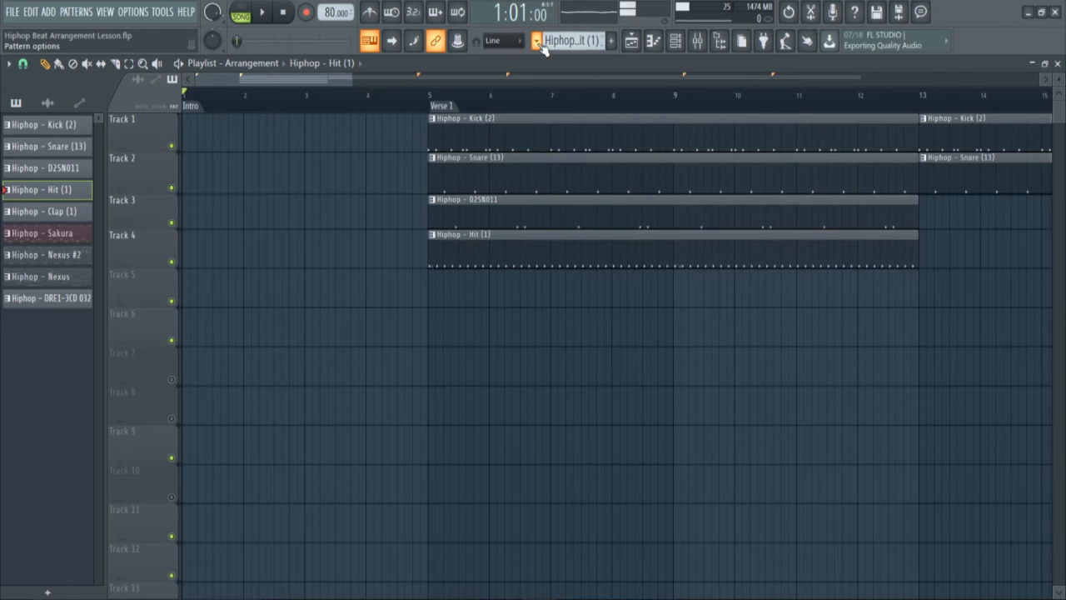
Place the Hiphop - Clap (1) pattern on Track 5, aligned with the other clips at bar 5
click(536, 40)
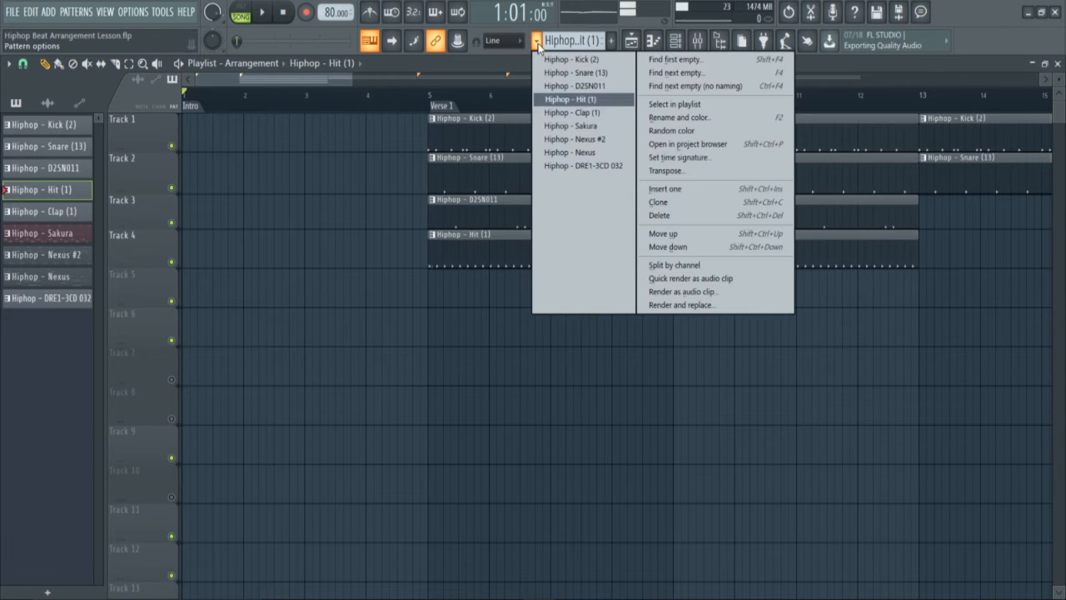
click(570, 113)
click(492, 291)
drag(542, 295, 465, 298)
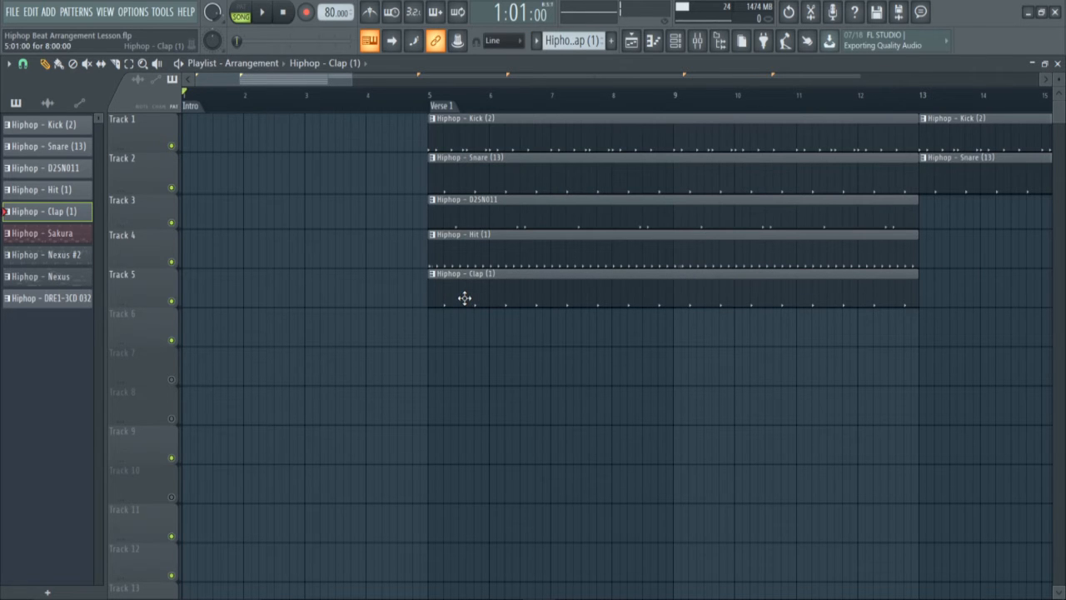
Place the Hiphop - Sakura pattern on Track 6 and align its start with bar 5
click(536, 42)
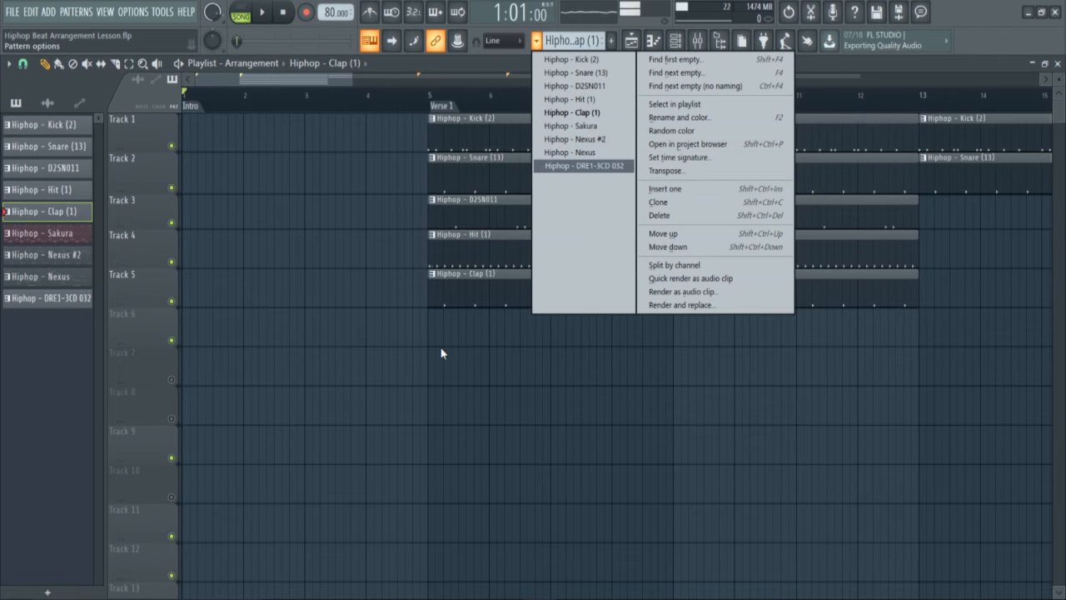
click(535, 41)
click(536, 42)
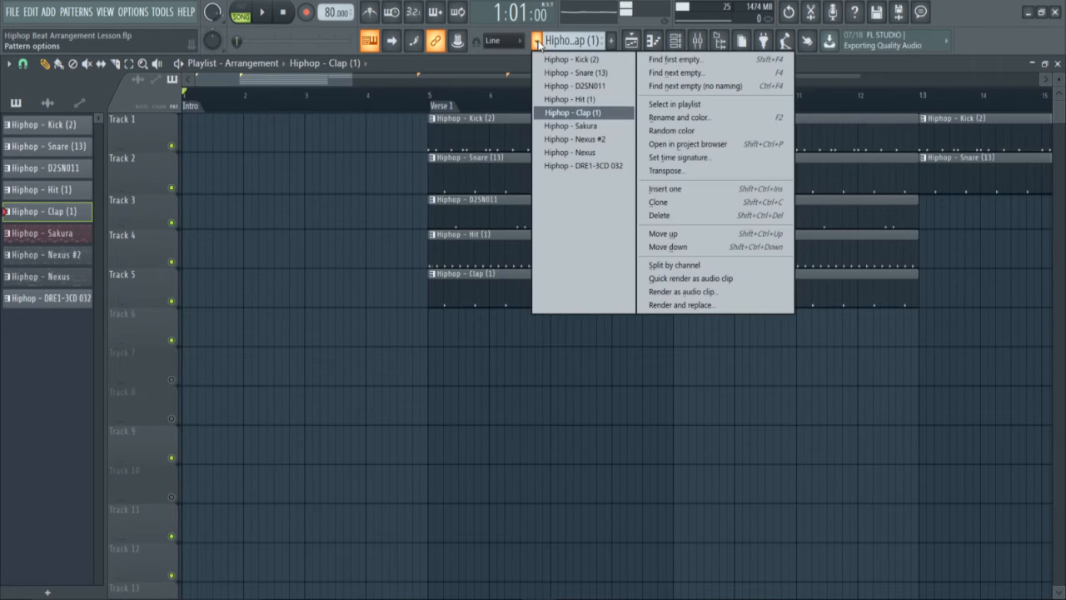
click(573, 126)
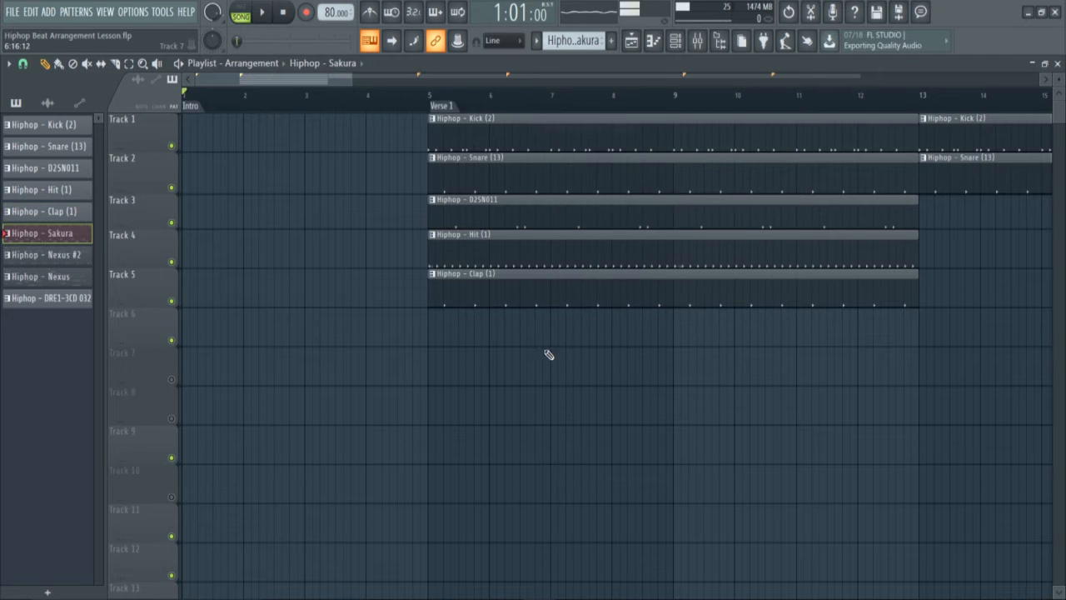
click(487, 340)
drag(534, 336, 495, 336)
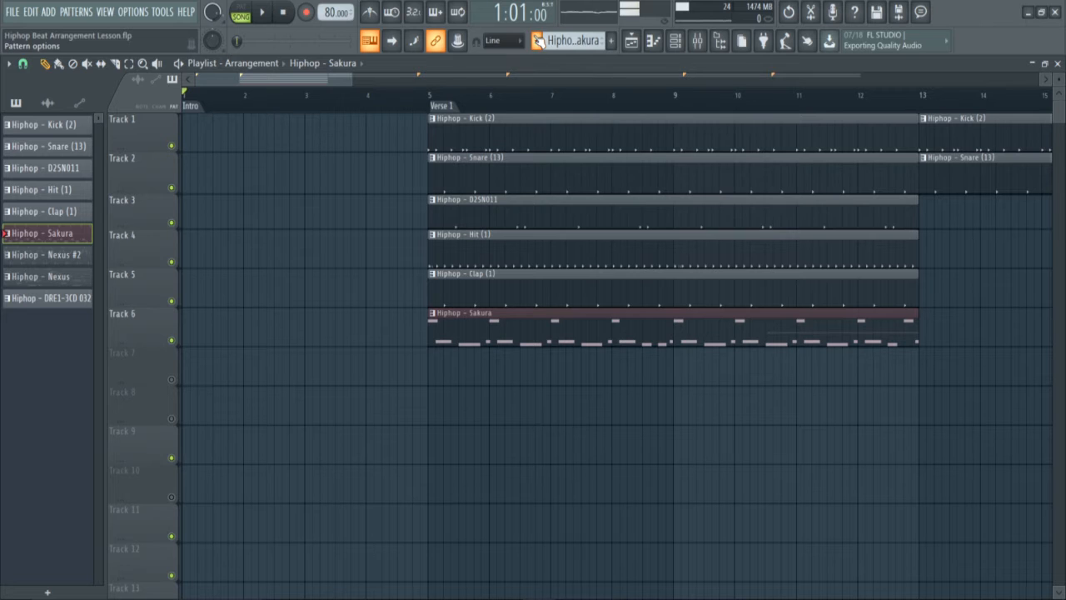
Place the Hiphop - Nexus #2 pattern on Track 7 at bar 5, with the track unmuted
click(536, 42)
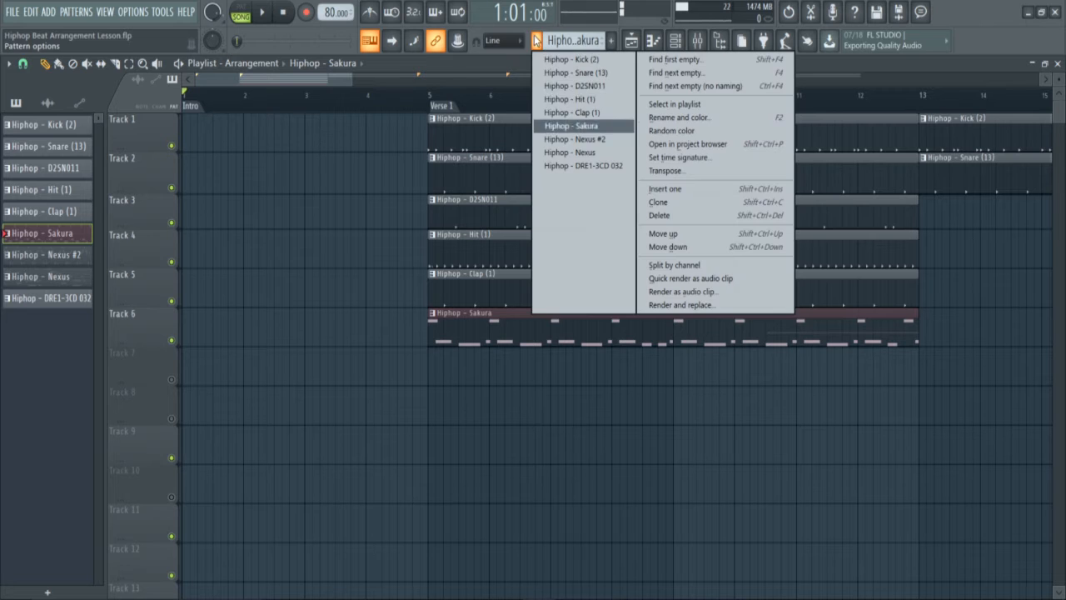
click(573, 139)
mouse_move(521, 382)
mouse_down()
mouse_move(580, 372)
mouse_move(502, 376)
mouse_up()
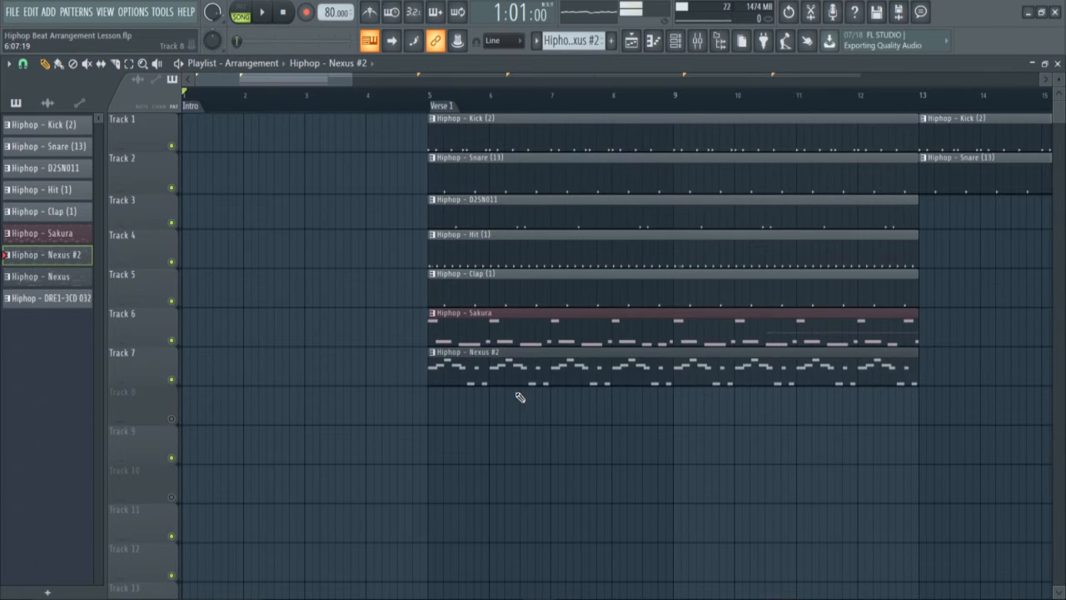
Place the Hiphop - Nexus pattern on Track 8, aligned with the other clips at bar 5
click(536, 41)
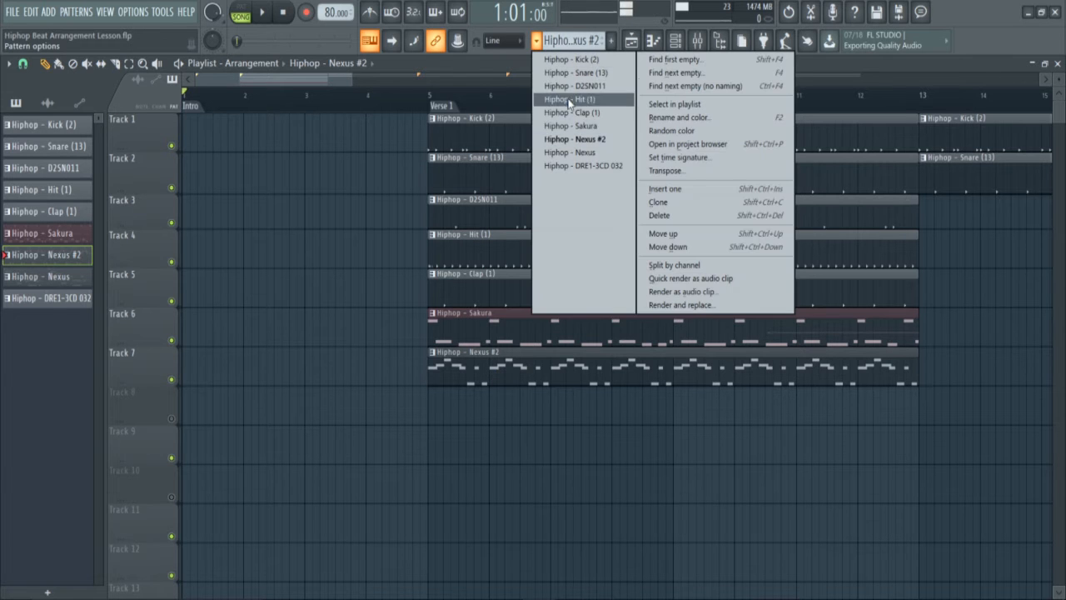
click(573, 153)
mouse_move(478, 421)
mouse_down()
mouse_move(483, 409)
mouse_move(507, 409)
mouse_move(471, 416)
mouse_up()
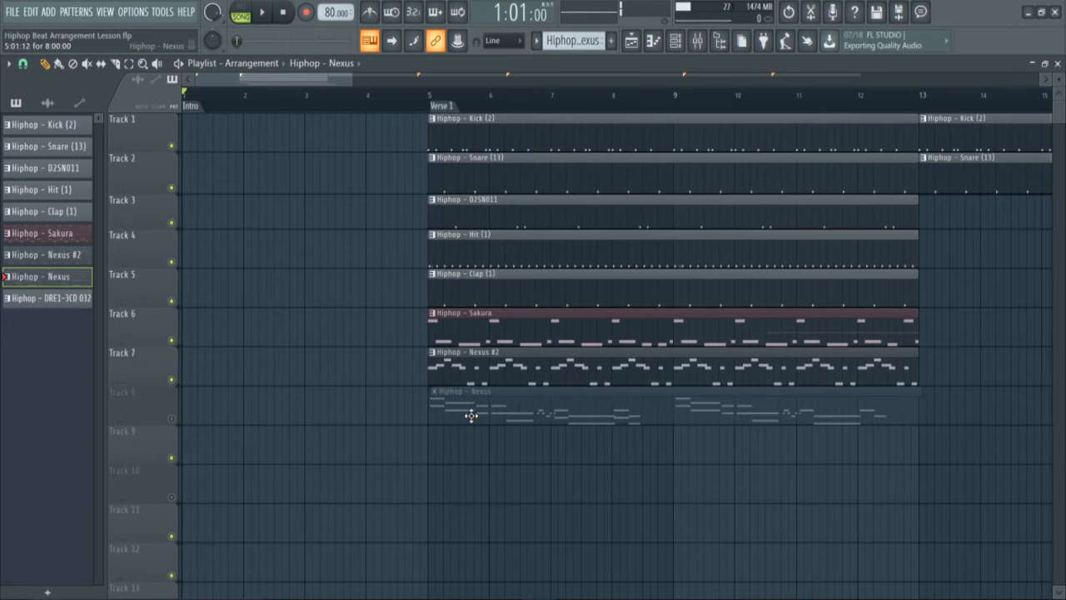
Place the Hiphop - DRE1-3CD 032 pattern on Track 9 and align its start with bar 5
click(536, 41)
click(573, 167)
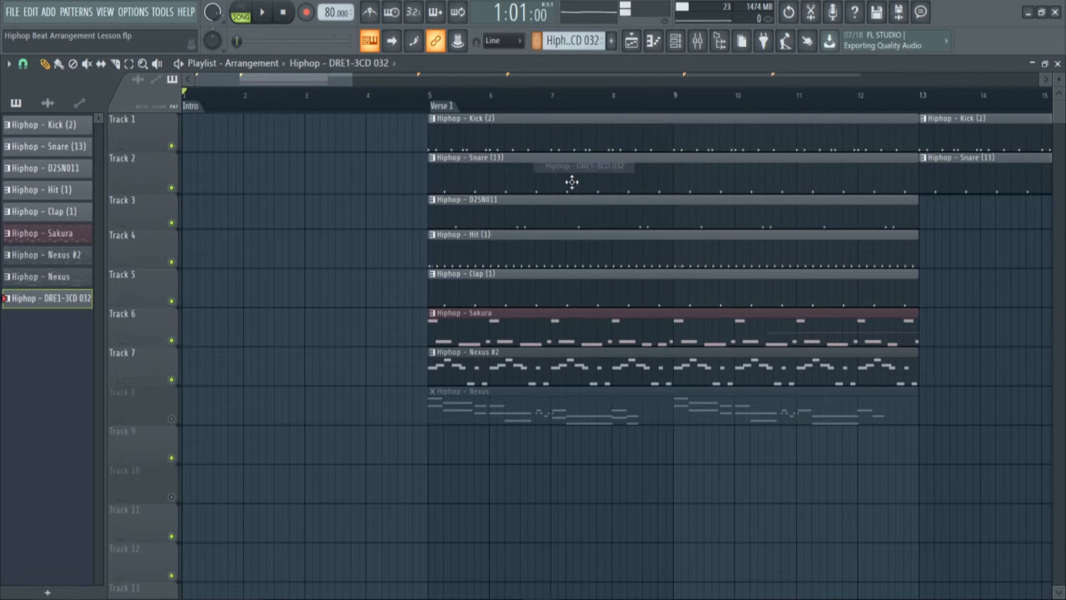
click(536, 446)
drag(536, 448, 487, 444)
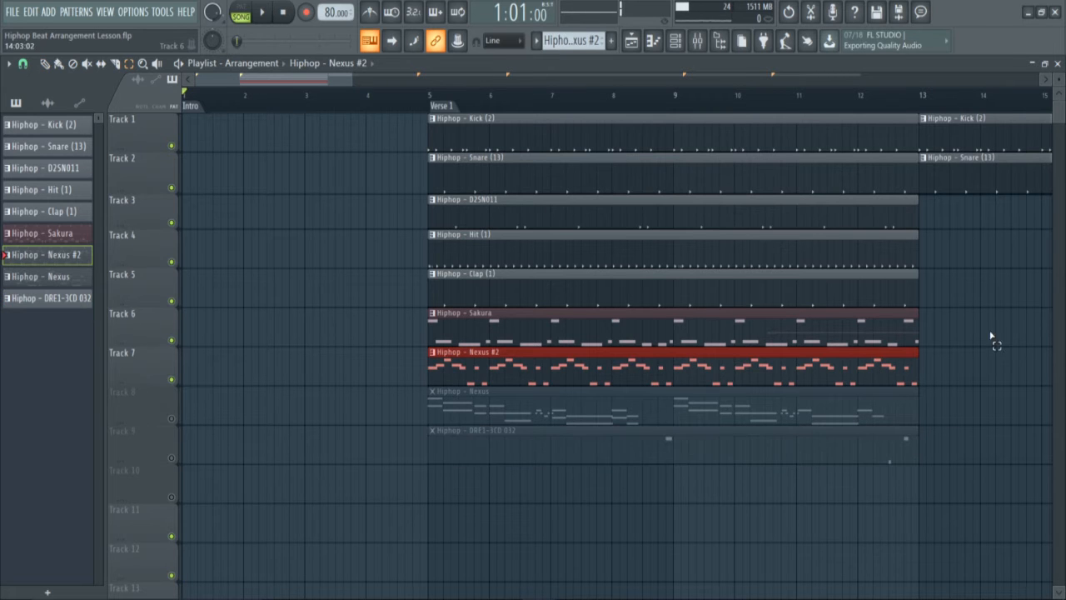
Select the D2SN011, Hit (1) and Clap (1) clips, and play the drums from Verse 1 with Tracks 6 and 7 muted
click(988, 330)
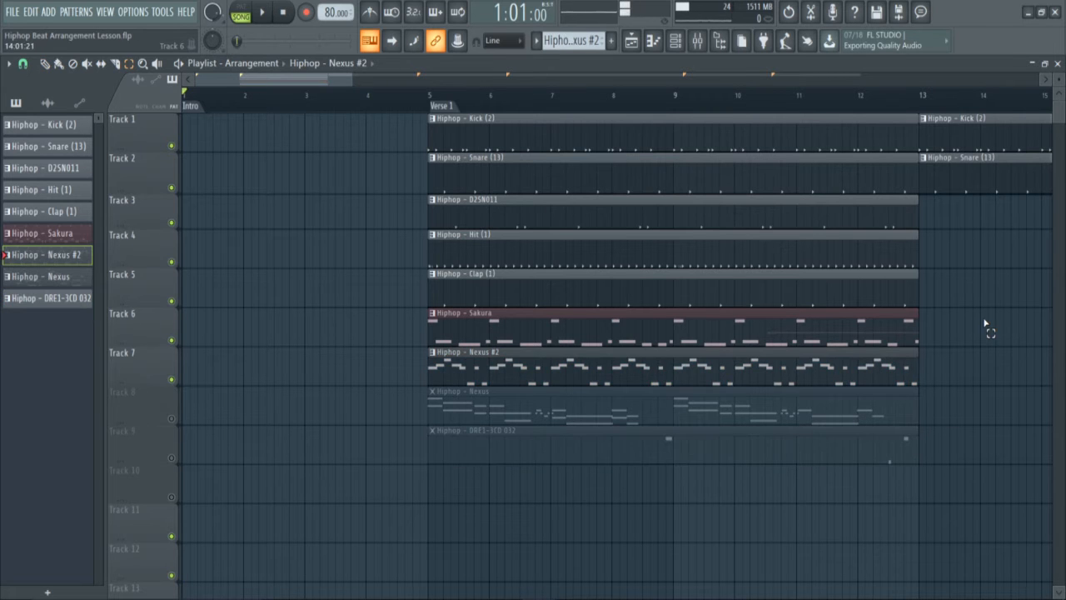
drag(954, 196, 859, 283)
click(172, 380)
click(173, 342)
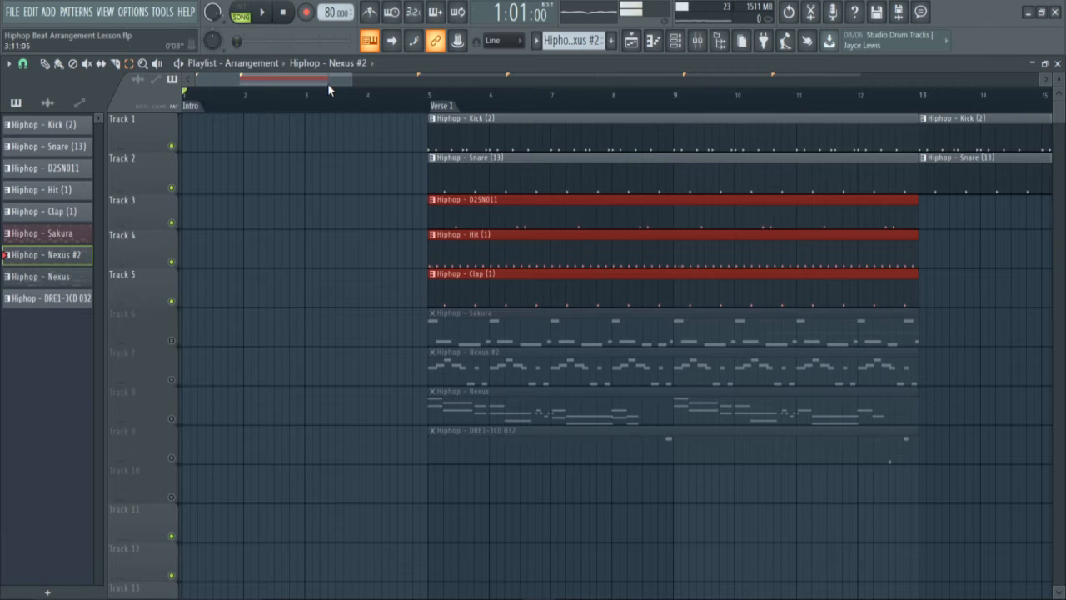
click(430, 106)
key(space)
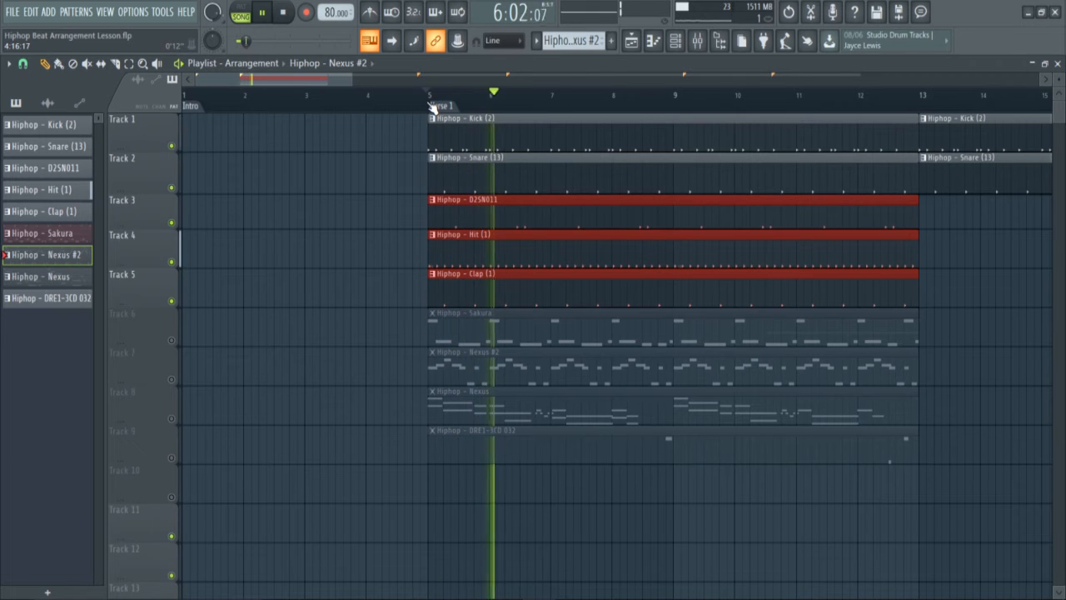
key(space)
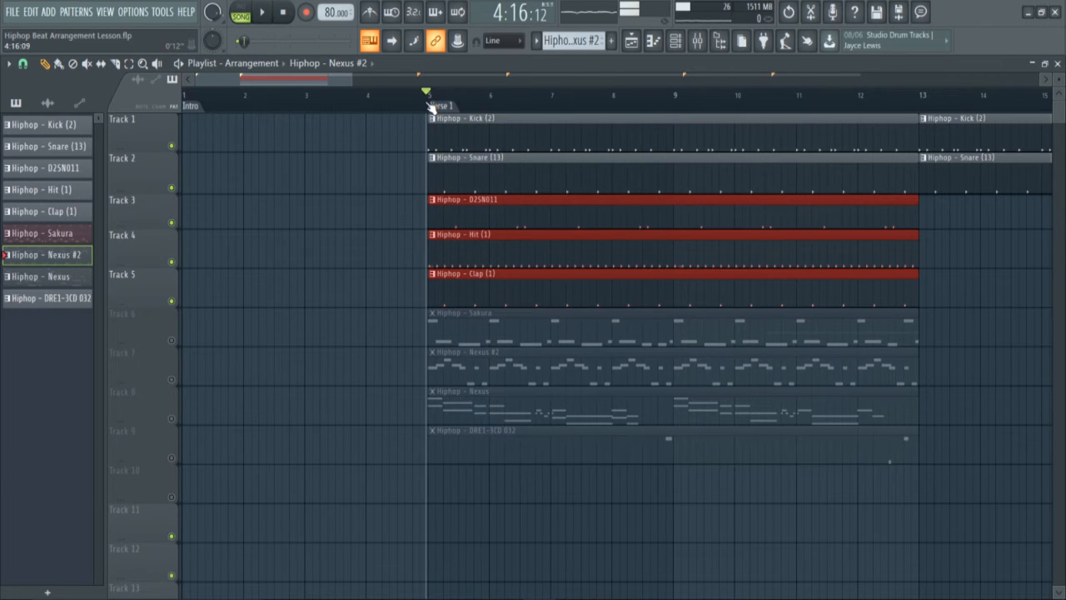
Duplicate the selected D2SN011, Hit (1) and Clap (1) clips six times to fill Tracks 3 to 5 through the Outro
drag(348, 82, 597, 107)
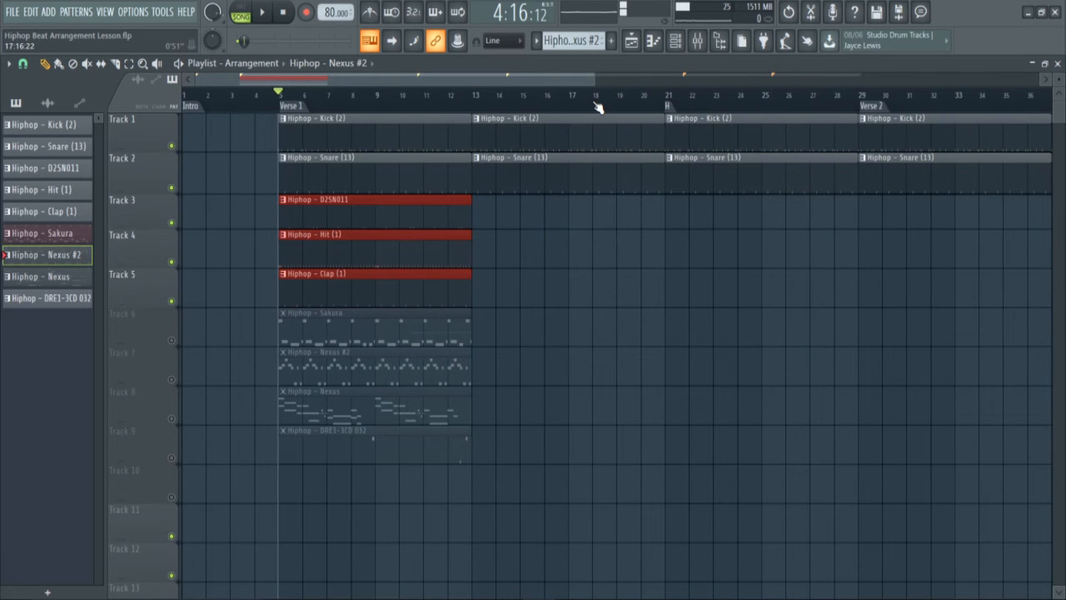
key(ctrl+b)
key(ctrl+b)
key(ctrl+b)
key(ctrl+b)
key(ctrl+b)
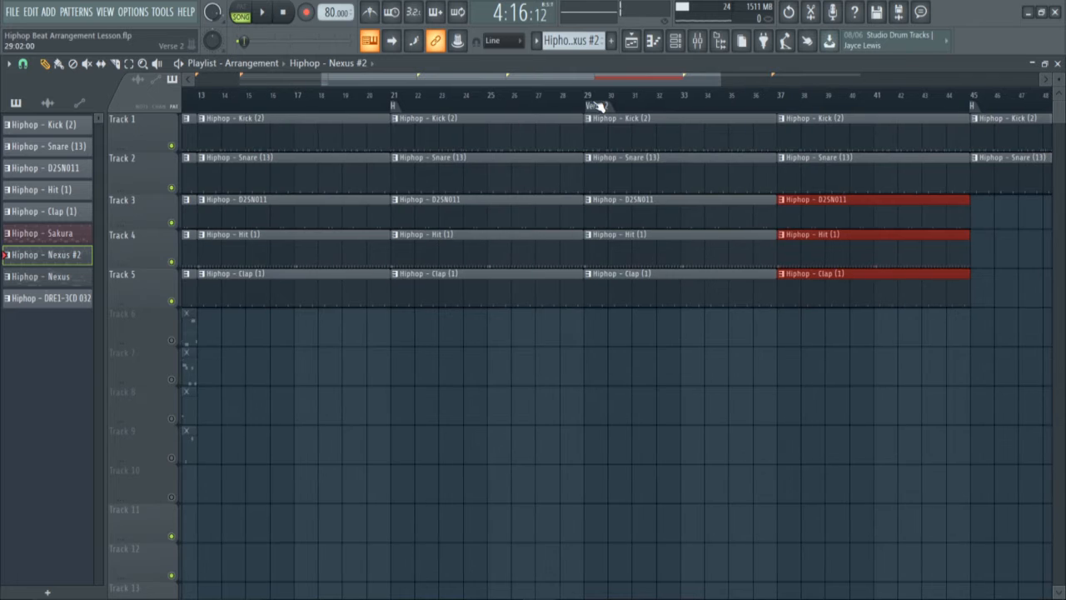
key(ctrl+b)
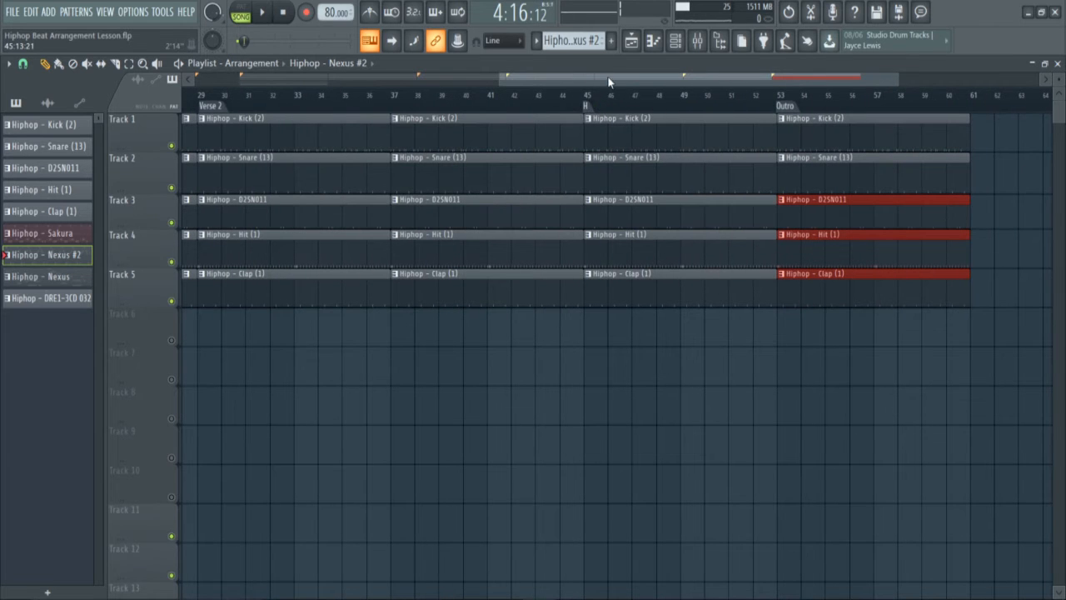
Unmute Track 6 and play Verse 1 with the Sakura part, and do the same for Nexus #2 on Track 7
drag(602, 78, 295, 75)
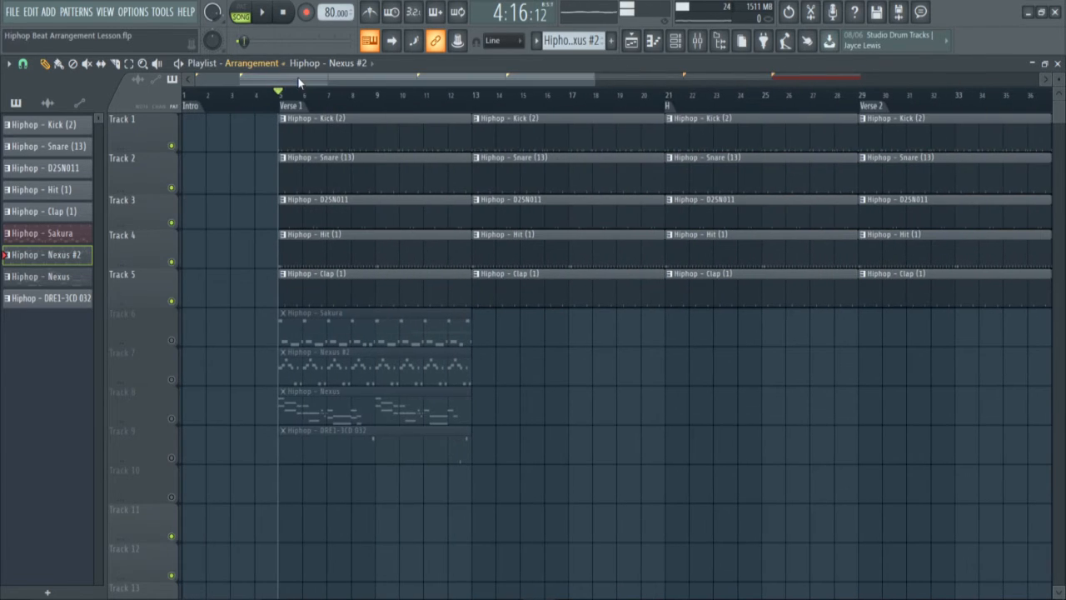
click(177, 344)
key(space)
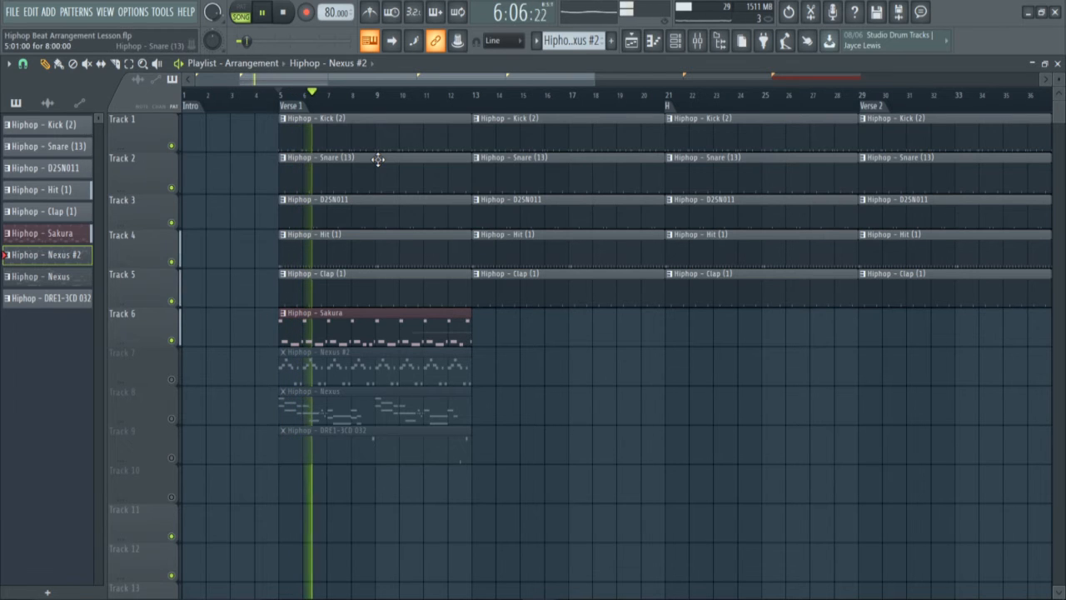
key(space)
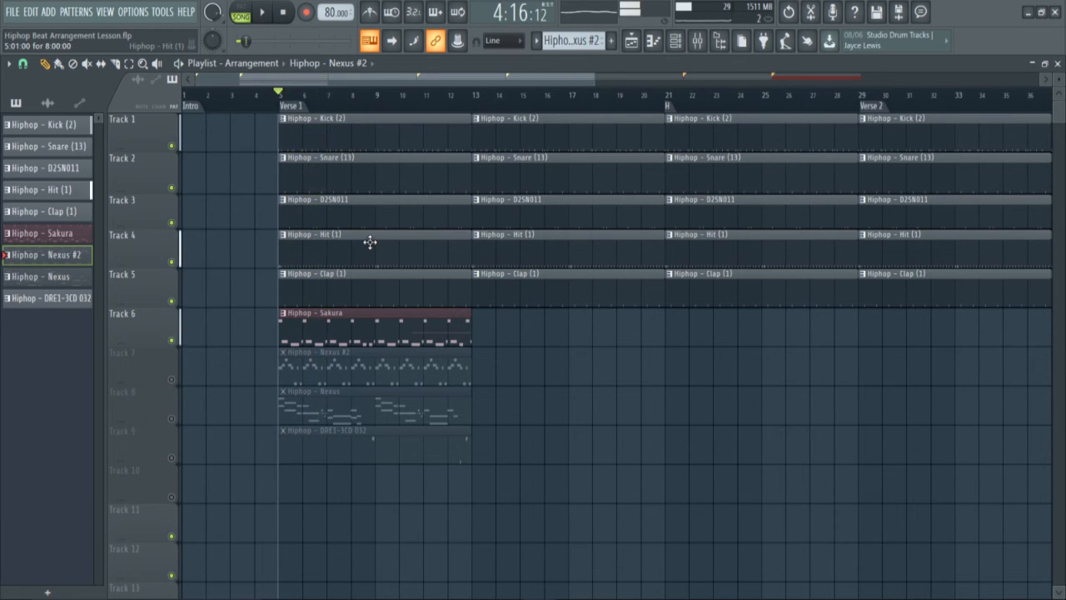
click(172, 380)
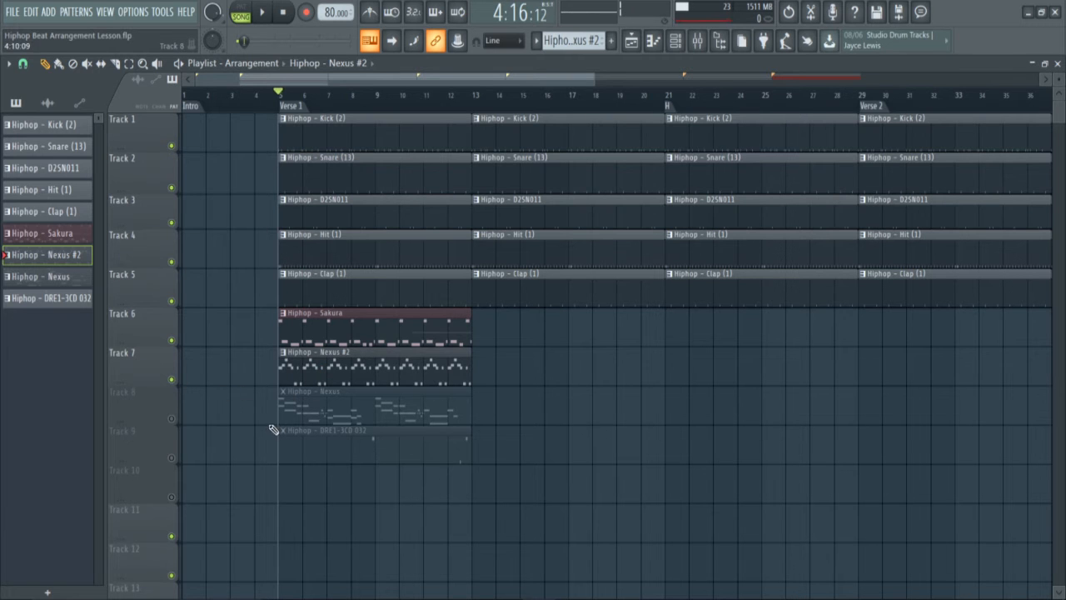
key(space)
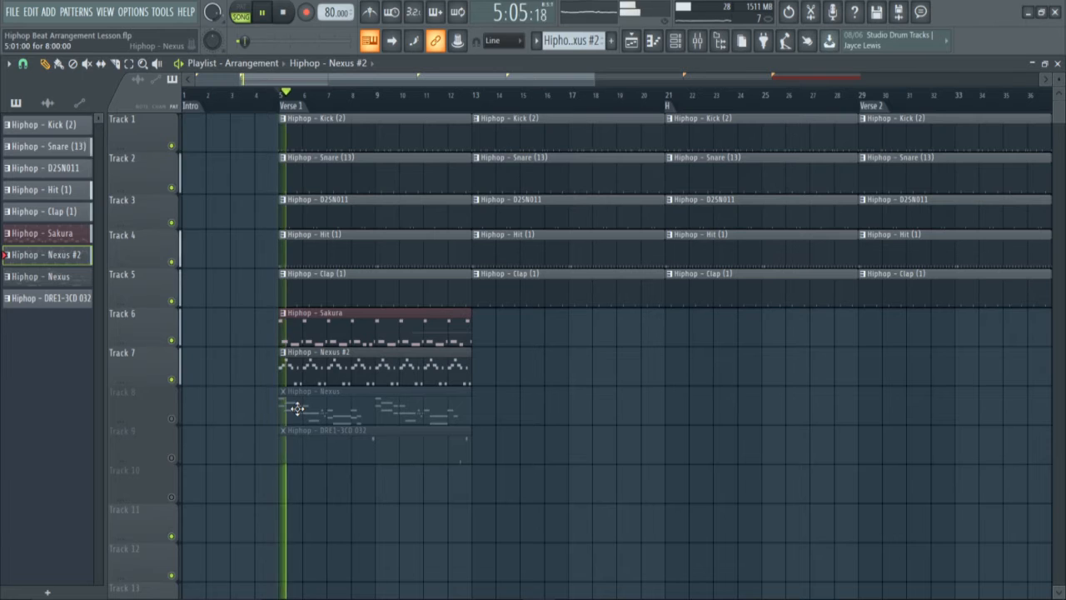
key(space)
Duplicate the Nexus #2 clip into the Intro at bar 1 of Track 7 and shorten it to end at bar 5
drag(561, 348, 469, 379)
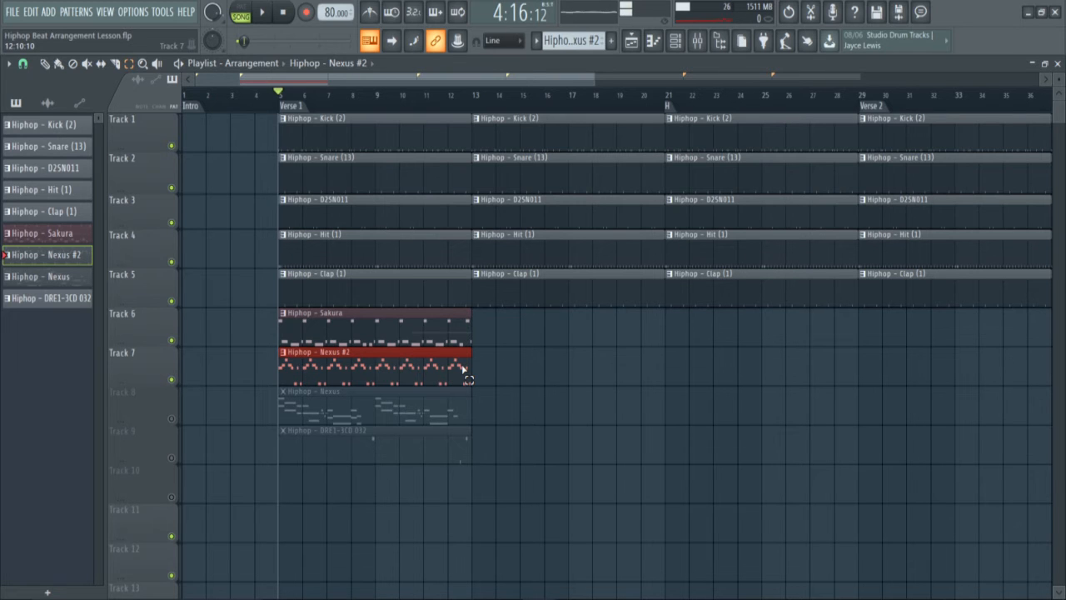
key(ctrl+b)
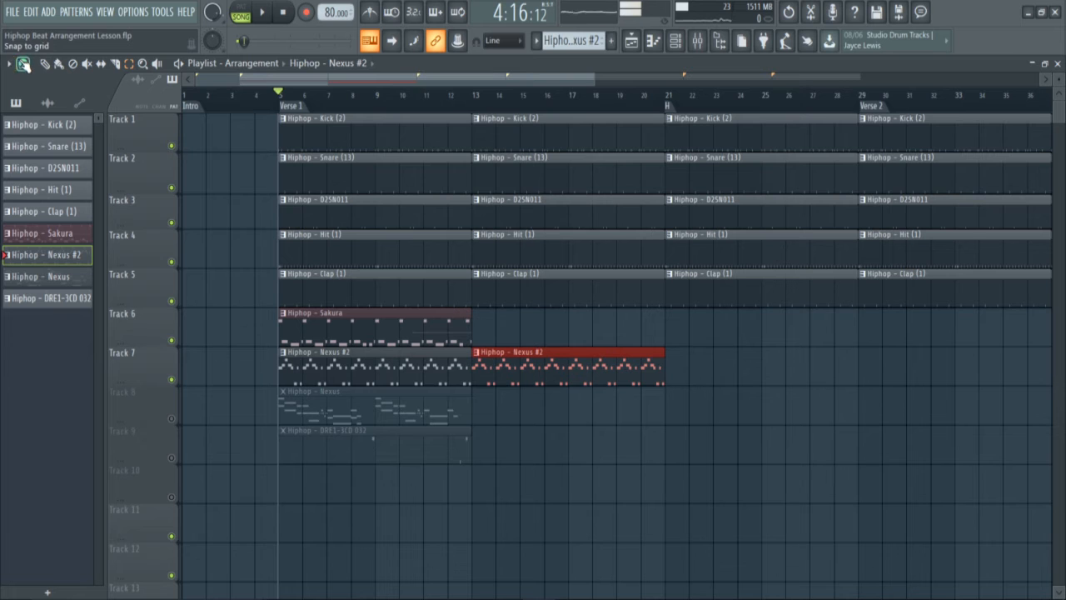
drag(557, 369, 186, 344)
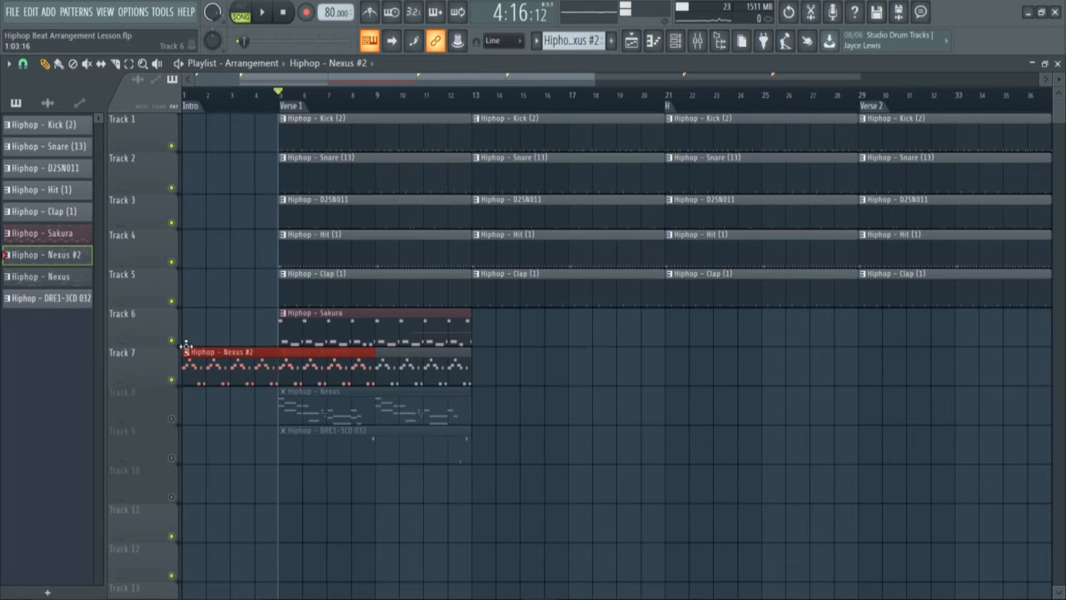
drag(377, 366, 250, 375)
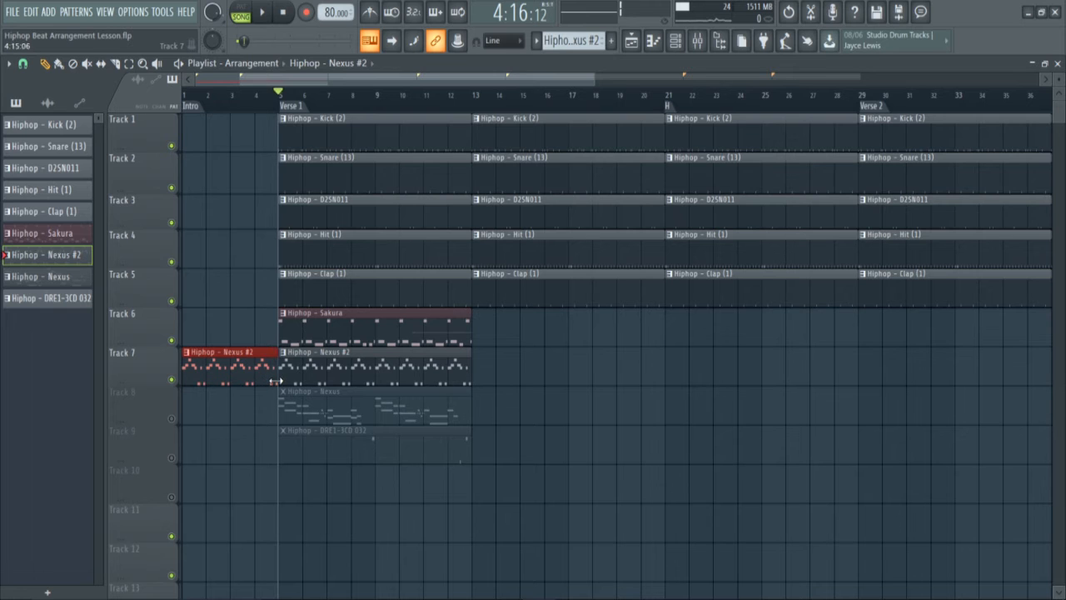
Play the arrangement from bar 1 through the Intro into Verse 1
click(176, 102)
key(space)
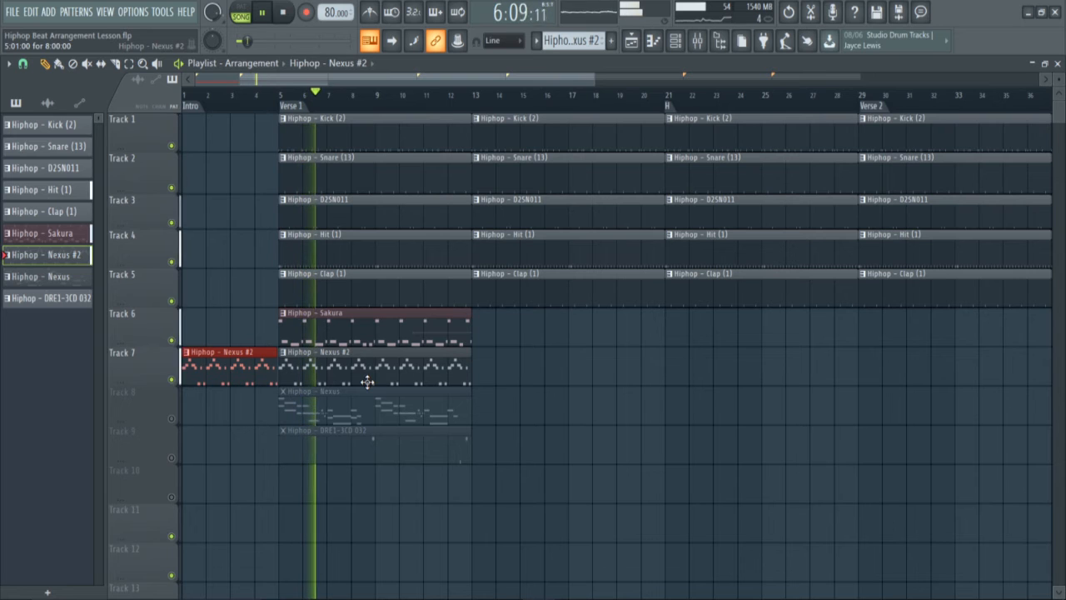
key(space)
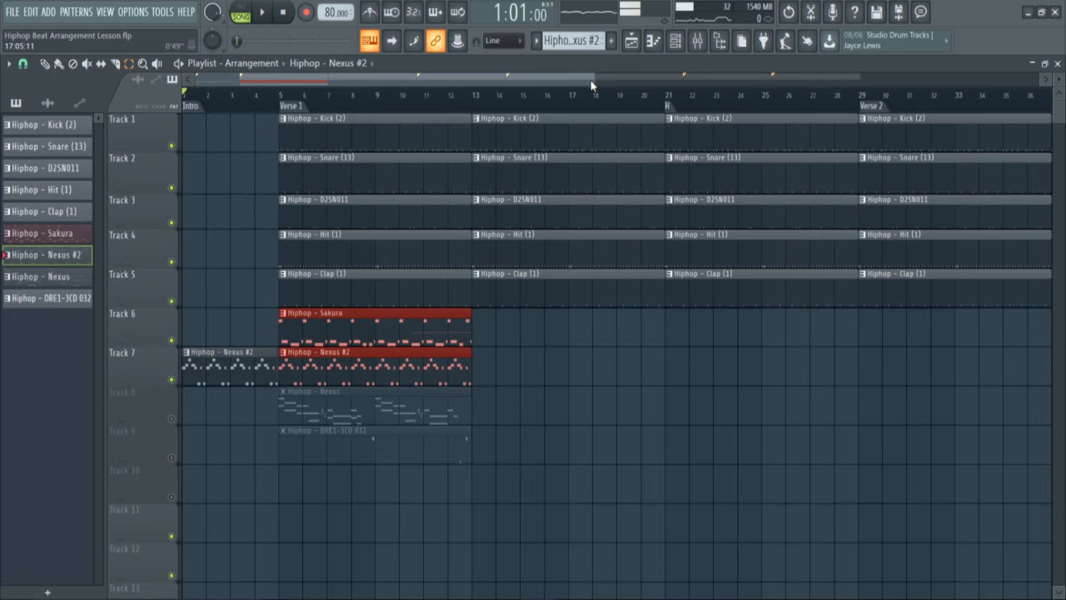
Duplicate the Verse 1 Sakura and Nexus #2 clips six times to fill Tracks 6 and 7 through the Outro
drag(591, 80, 1037, 80)
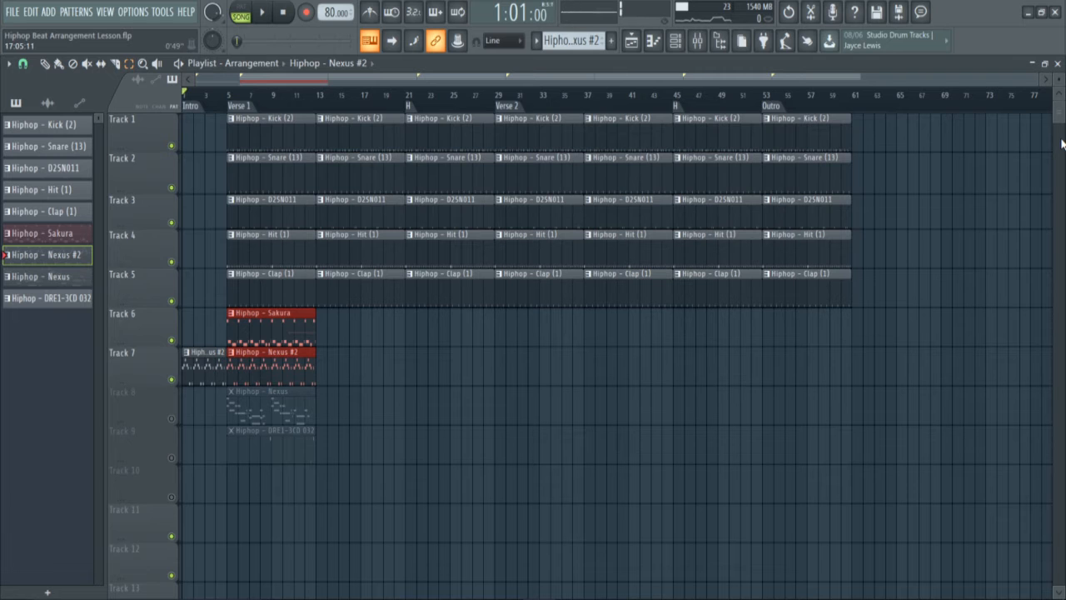
key(ctrl+b)
key(ctrl+b)
key(ctrl+b)
key(ctrl+b)
key(ctrl+b)
key(ctrl+b)
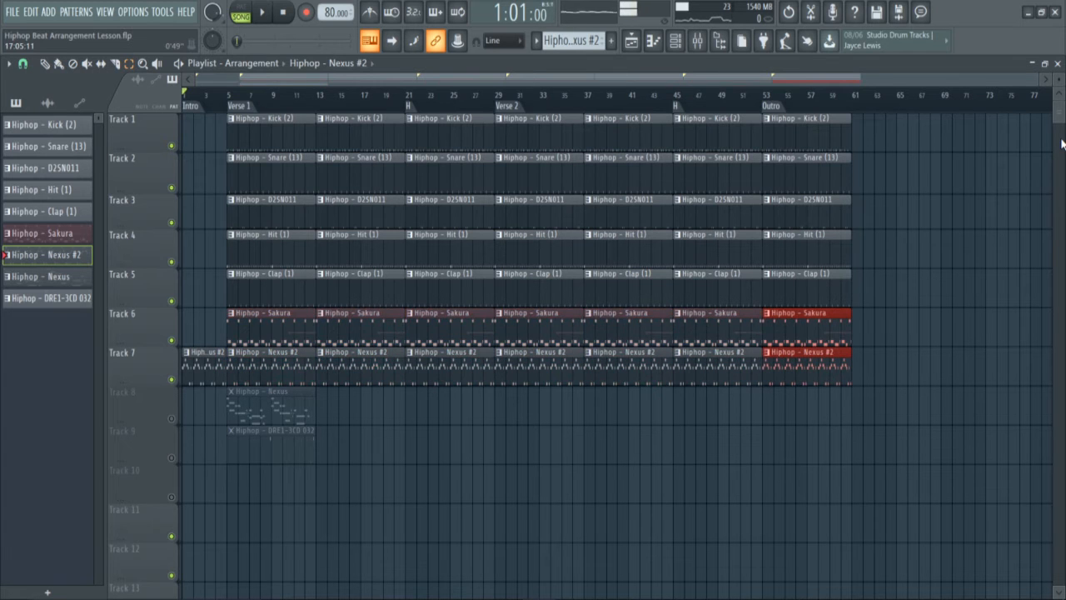
Delete the two Sakura clips on Track 6 in Verse 1, at bars 5 and 13
click(283, 328)
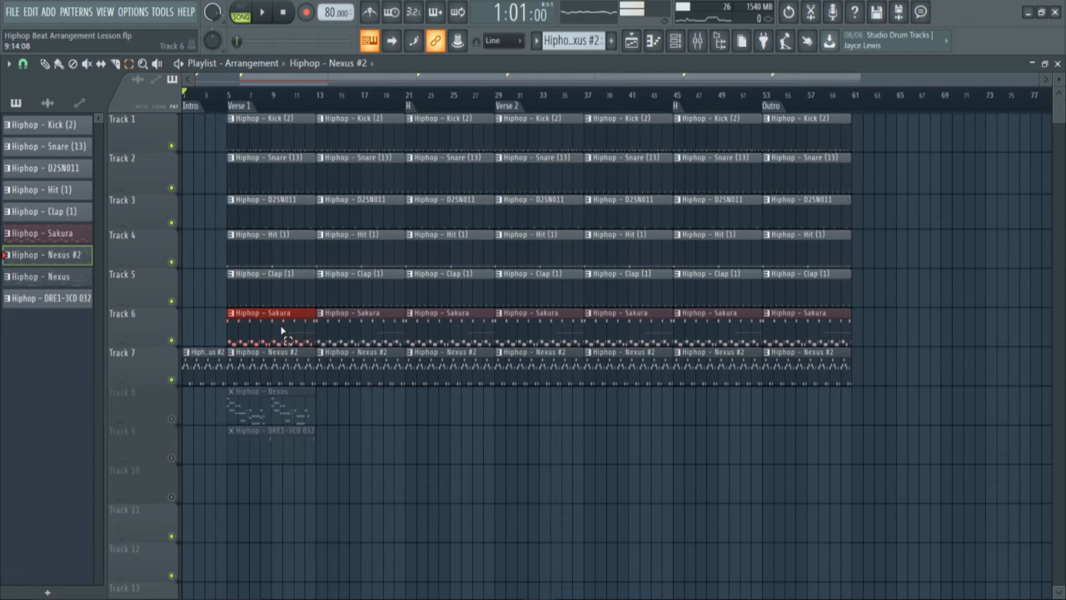
scroll(283, 332, up, 5)
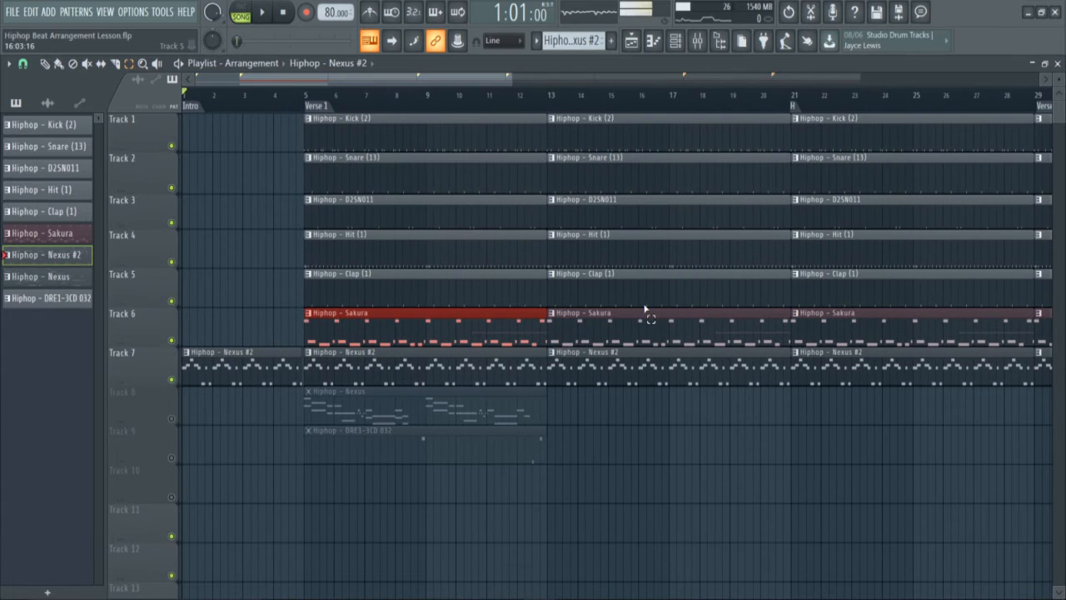
click(671, 335)
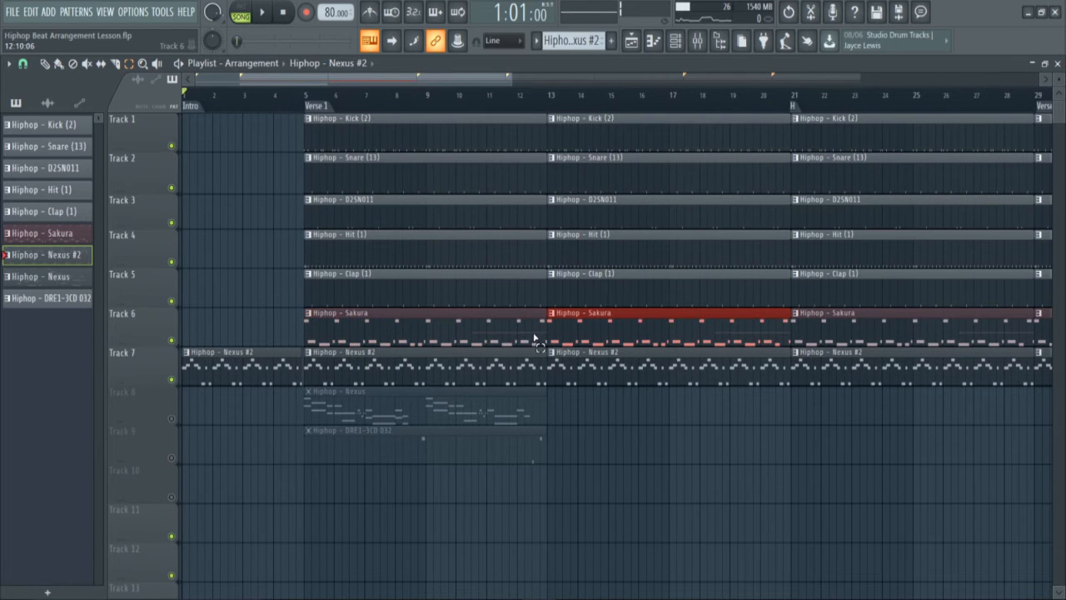
drag(519, 338, 612, 337)
right_click(489, 324)
click(723, 332)
right_click(723, 331)
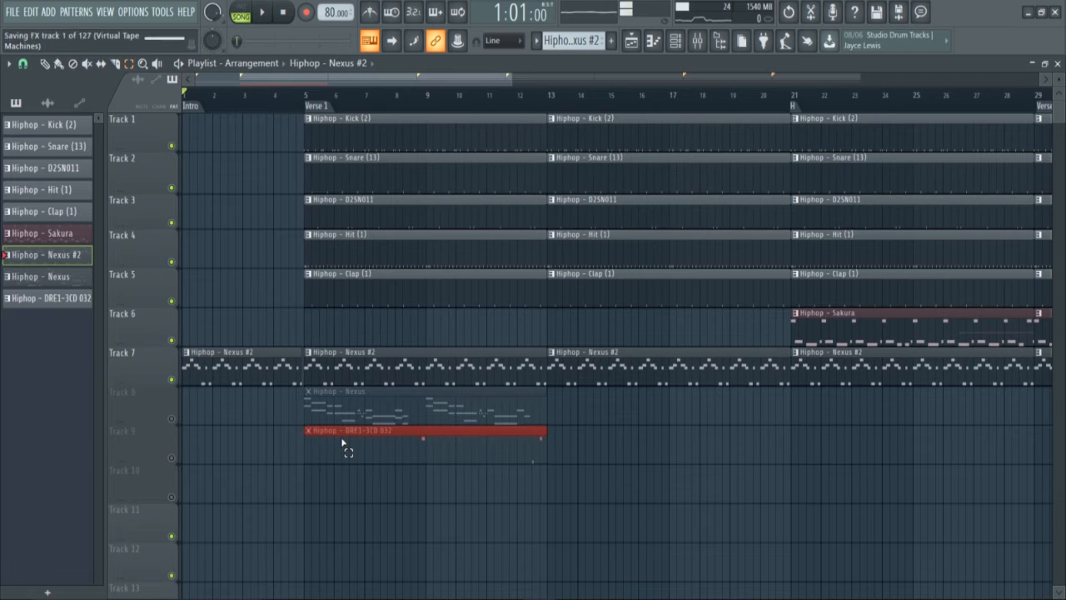
Unmute Tracks 8 and 9, and fill the Intro on Track 9 with the last four bars of a duplicated DRE1-3CD 032 clip
click(172, 458)
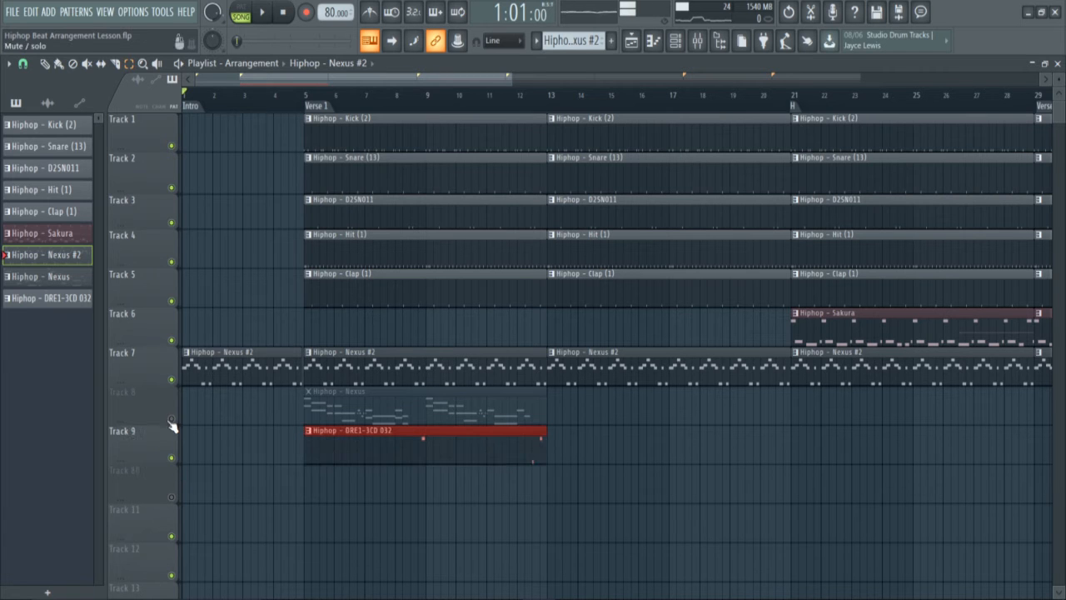
click(171, 421)
key(ctrl+b)
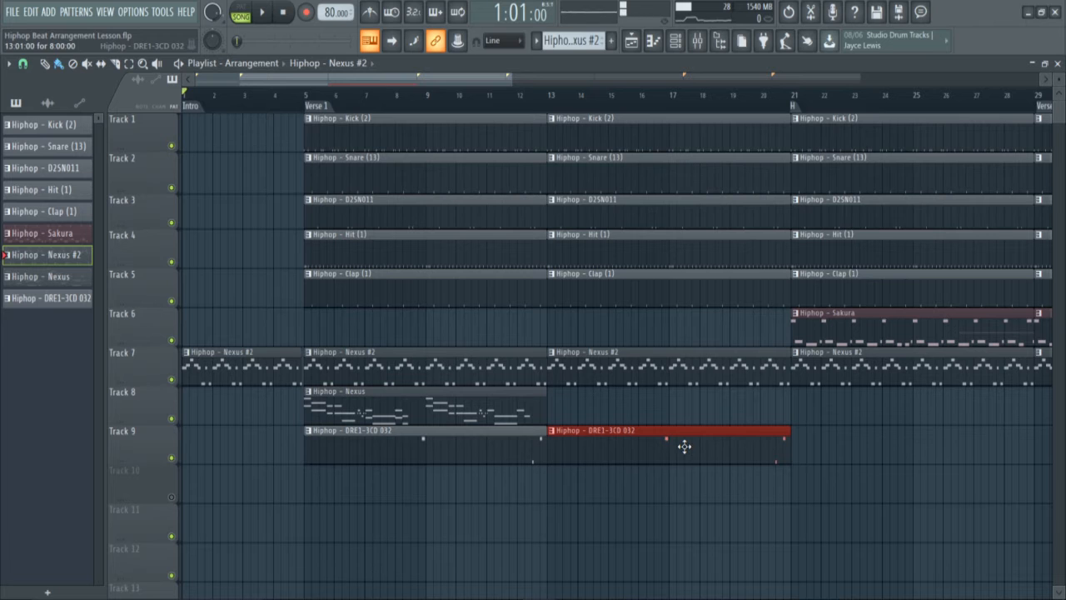
drag(548, 448, 670, 448)
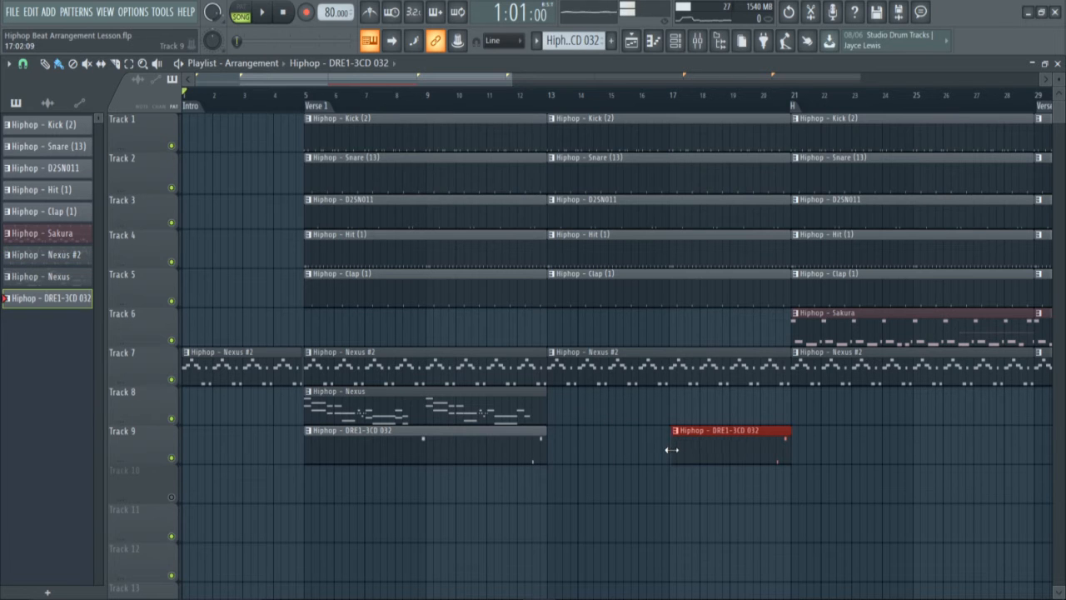
drag(722, 442, 168, 437)
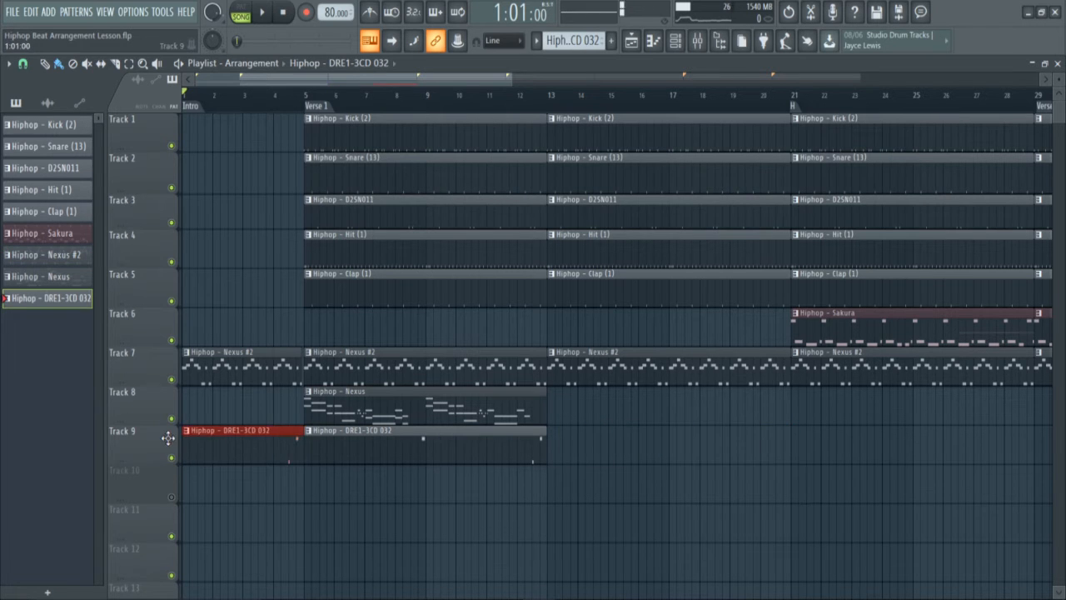
Play the transition from the Intro into Verse 1, starting at bar 4
click(278, 100)
key(space)
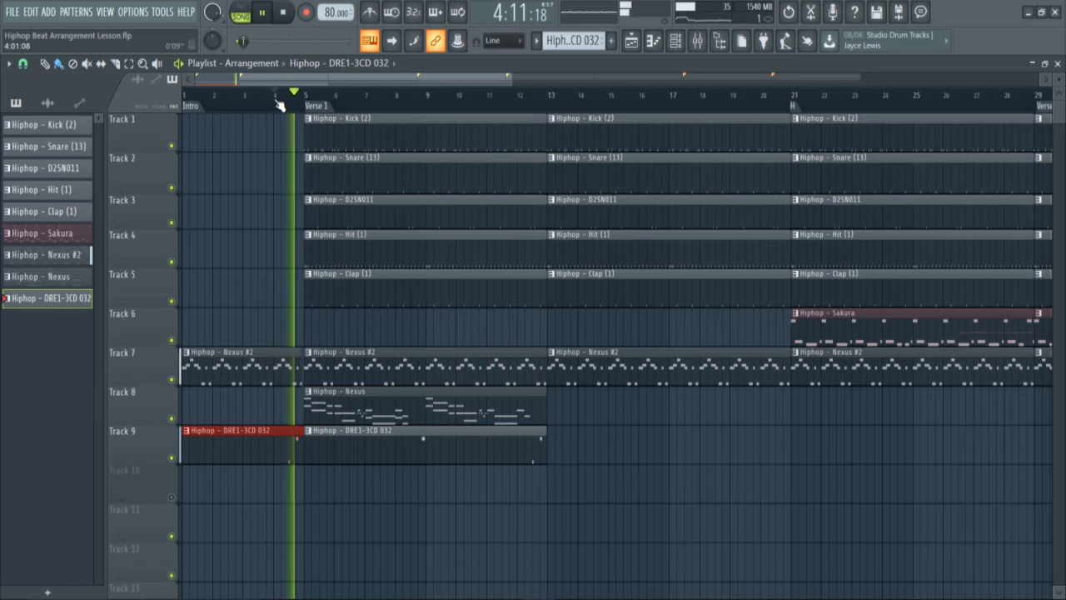
key(space)
Solo Track 8 and play the Nexus melody in Verse 1
drag(510, 79, 684, 78)
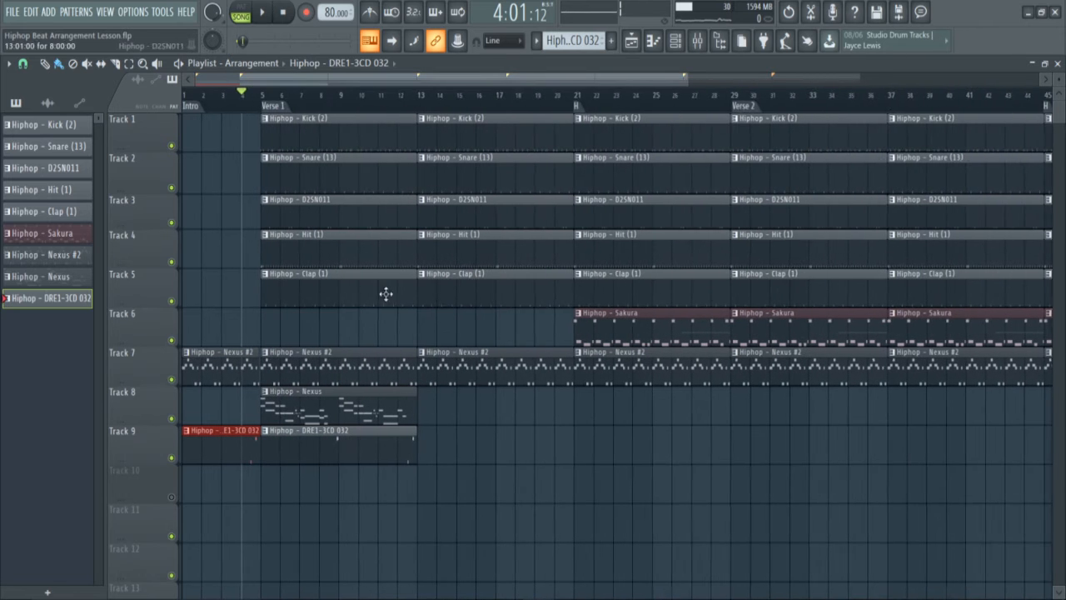
right_click(172, 419)
key(space)
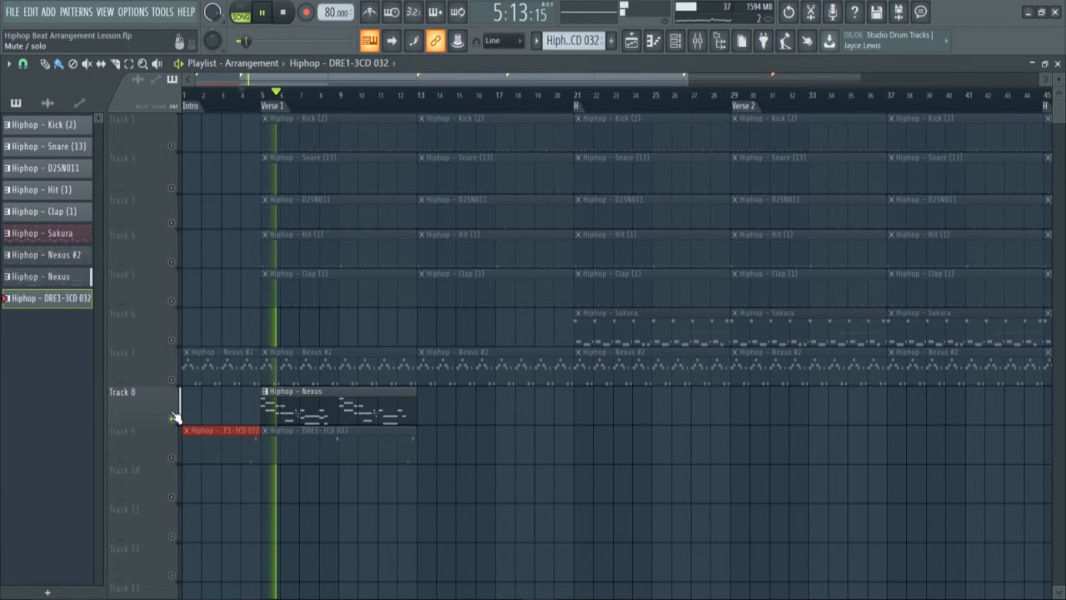
key(space)
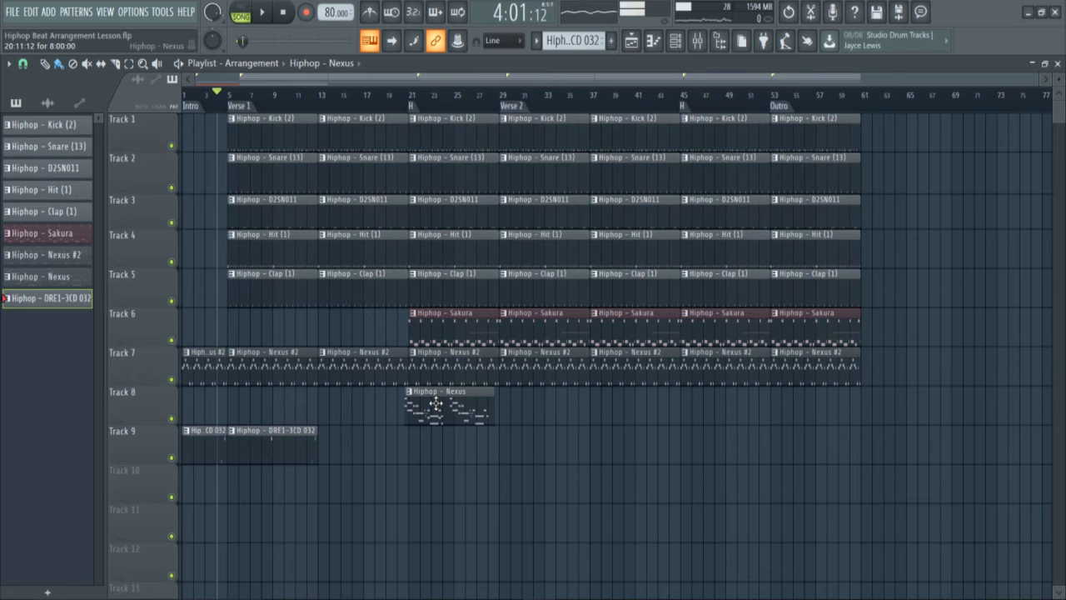
Move the Nexus clip on Track 8 to the first Hook at bar 21 and copy it to the second Hook at bar 45
click(435, 404)
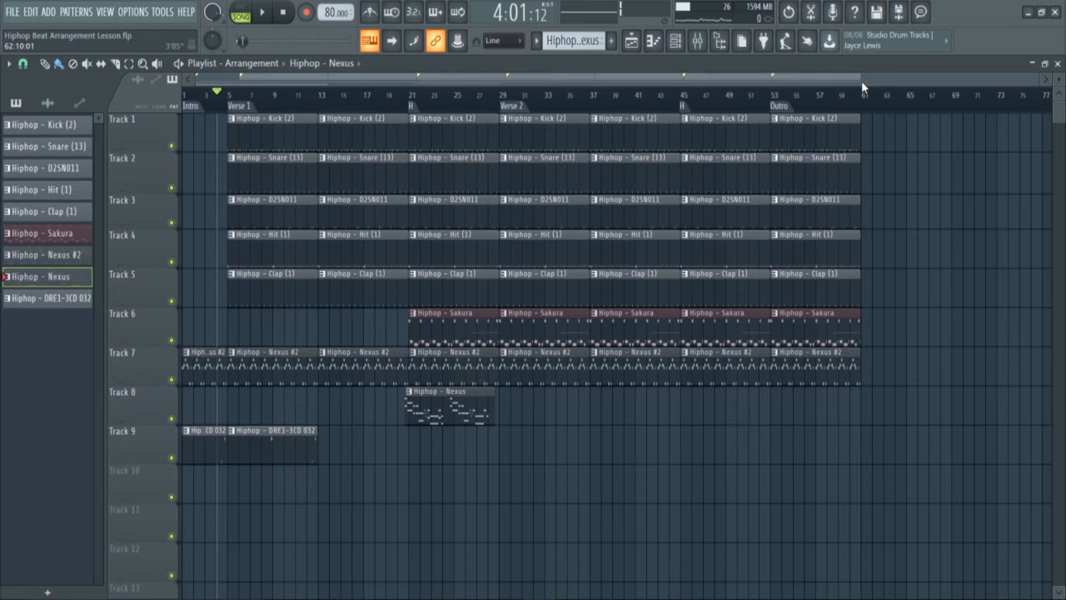
drag(858, 79, 1027, 79)
drag(1026, 135, 1029, 137)
ctrl+click(467, 422)
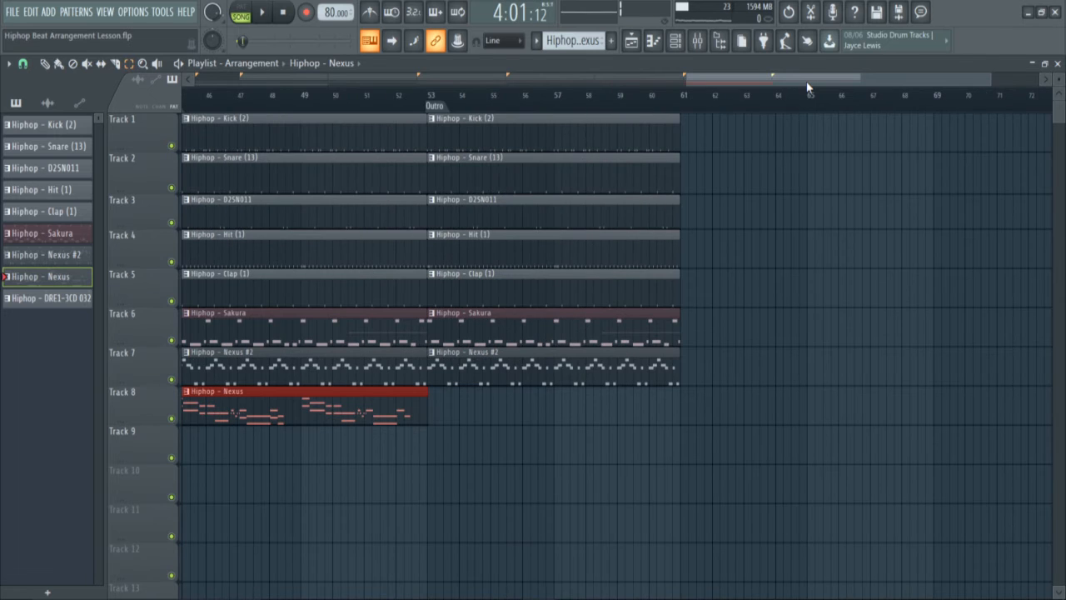
Move the Verse 1 DRE1-3CD 032 clip on Track 9 to bar 13, slice it at bar 17 and move its first half to bar 9
drag(806, 82, 357, 177)
drag(471, 448, 726, 472)
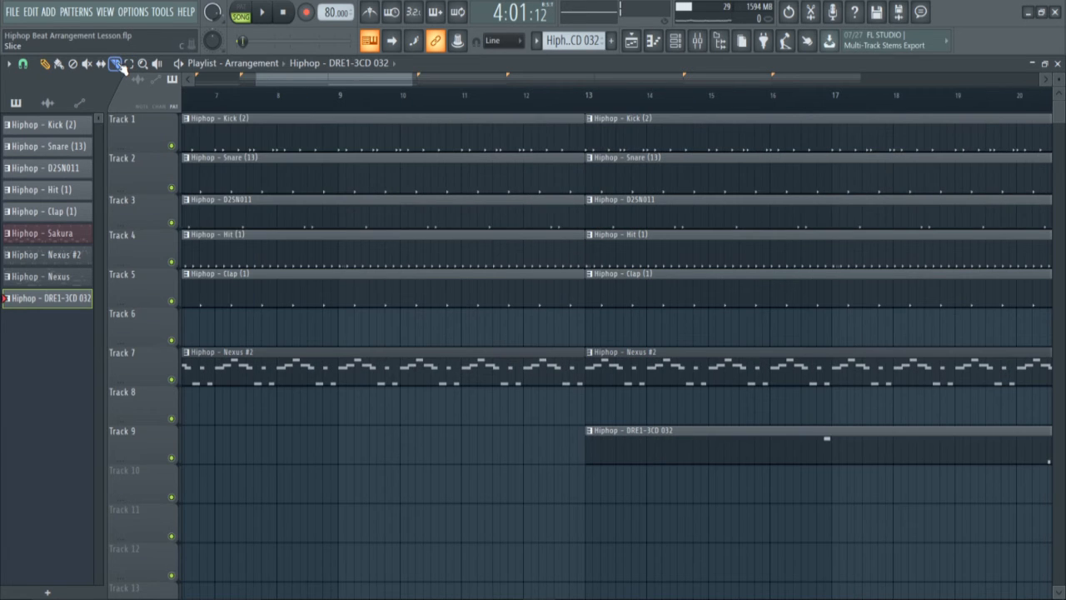
click(117, 64)
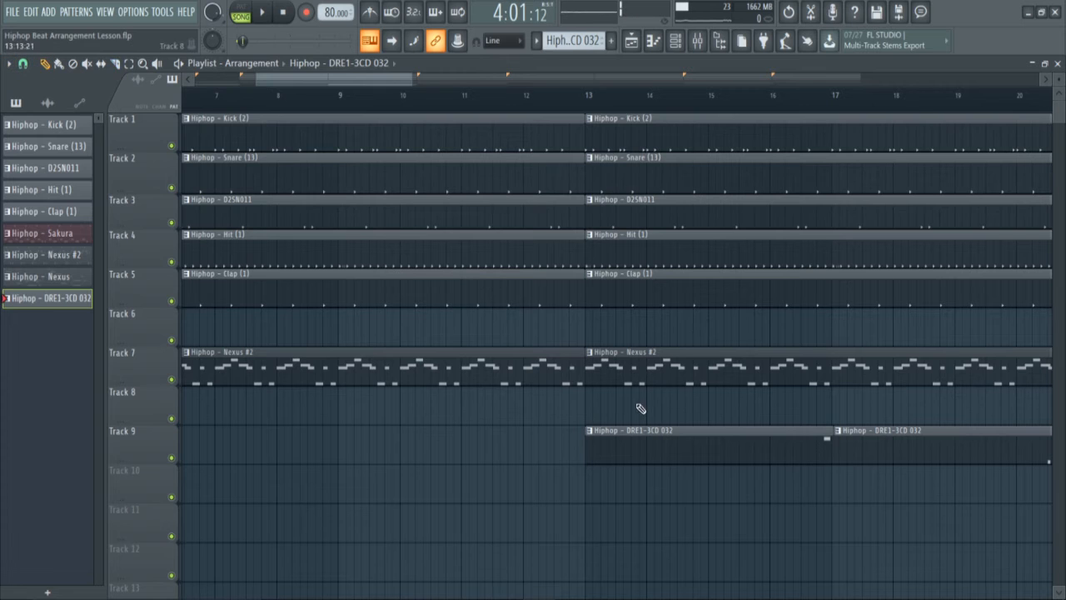
drag(643, 440, 397, 414)
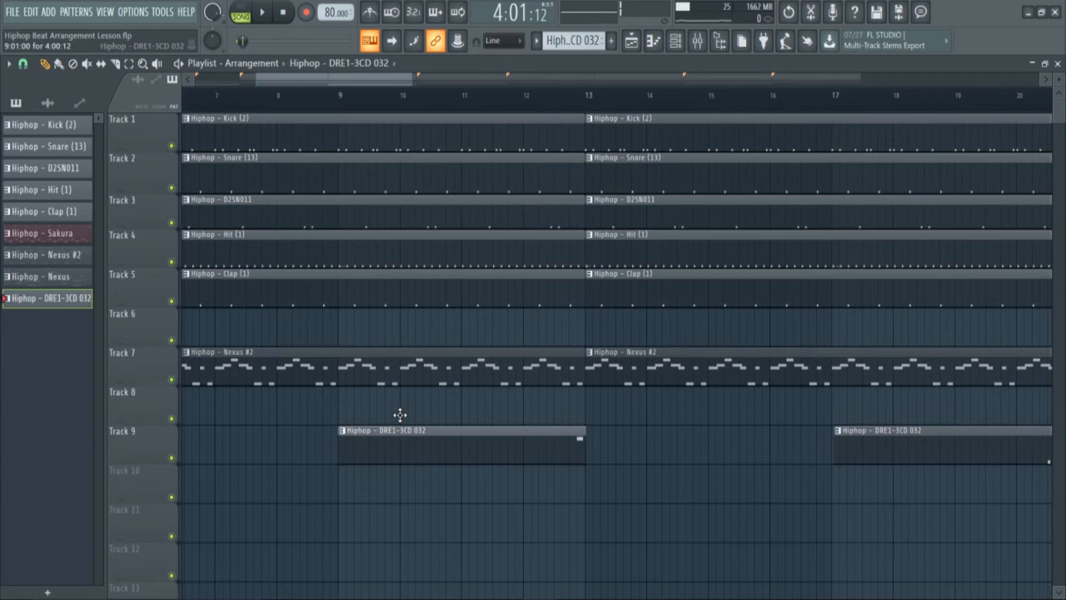
Play the Verse 1 passage from bar 12 across the transition at bar 13
click(531, 104)
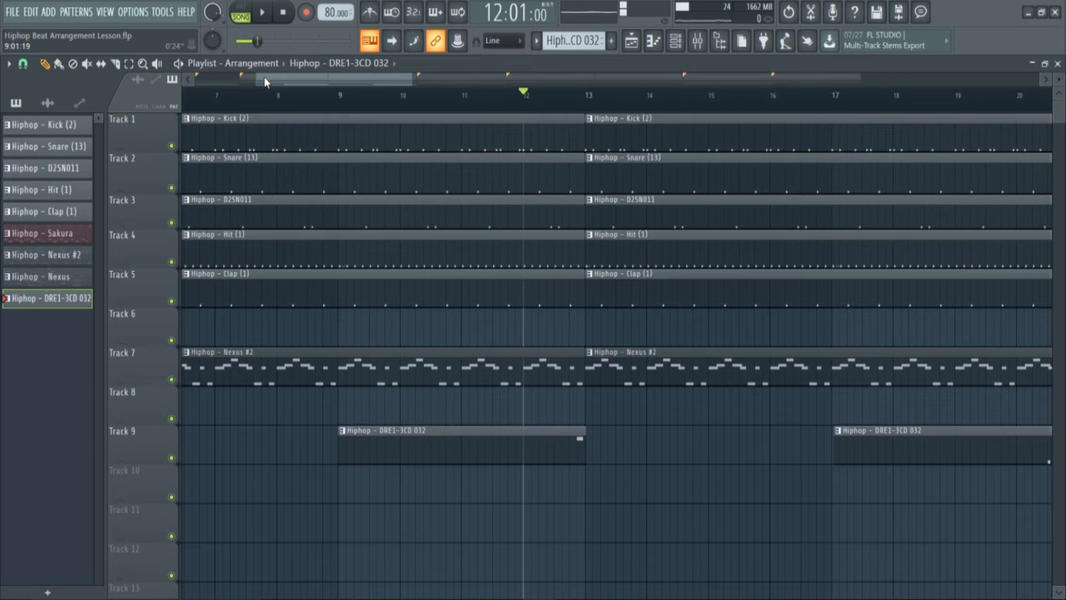
drag(254, 79, 211, 100)
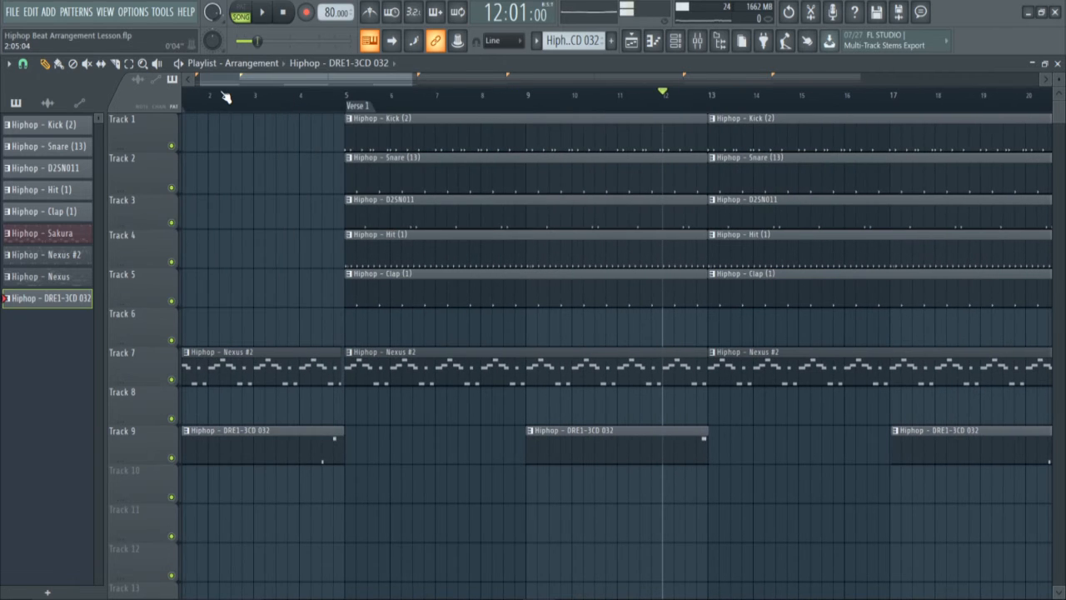
key(space)
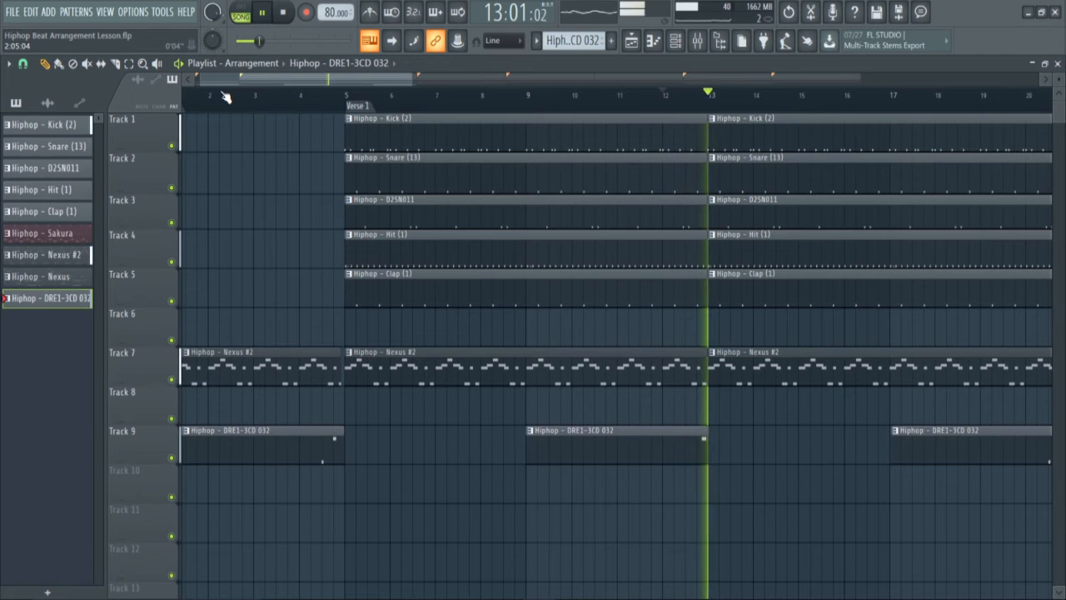
drag(411, 78, 664, 98)
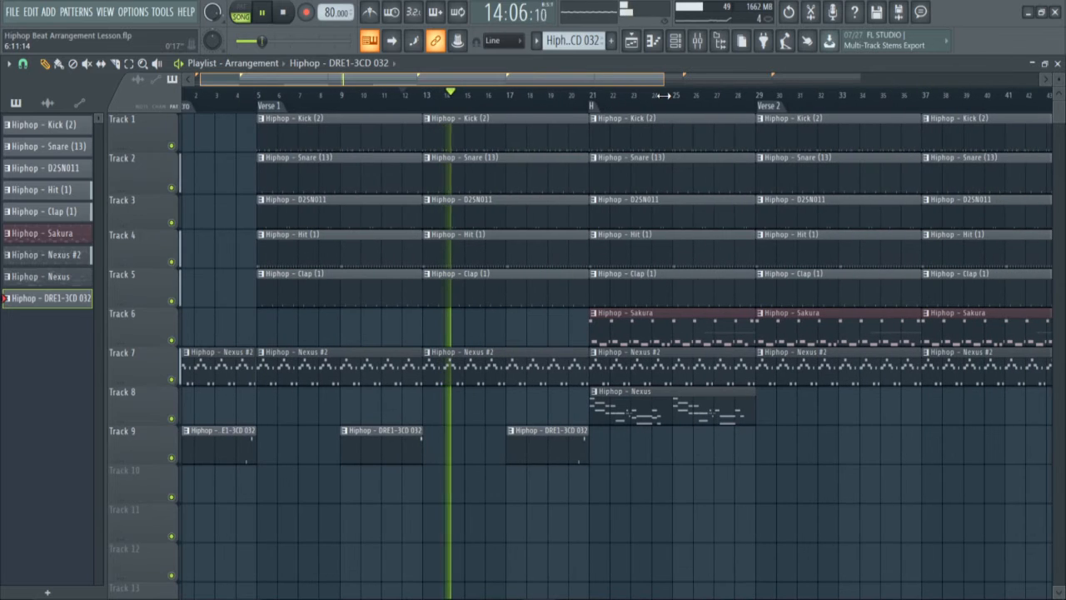
key(space)
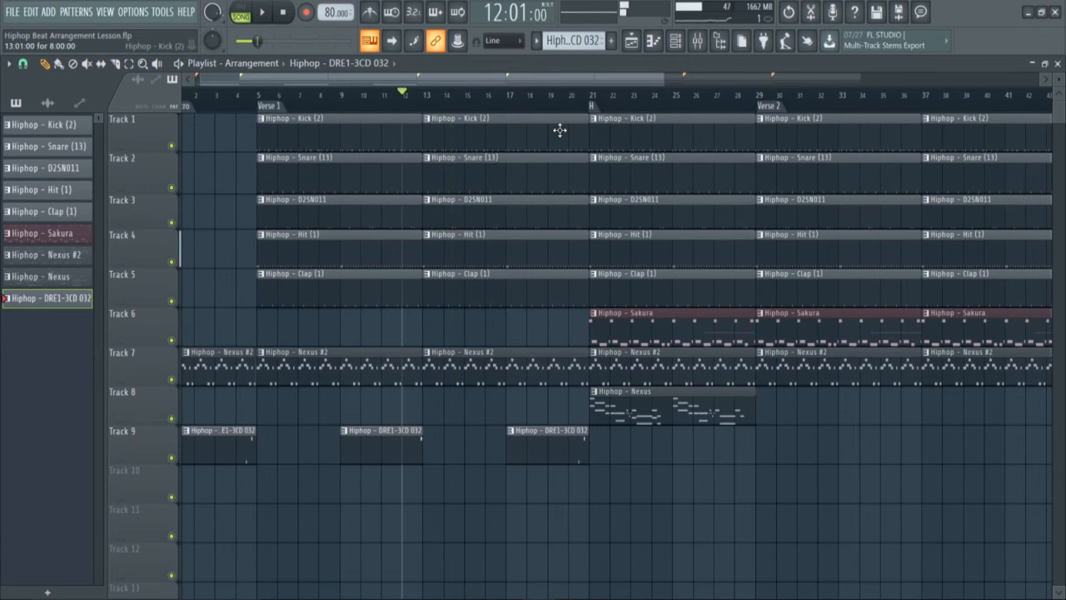
Play the transition from Verse 1 into the first Hook, starting at bar 20
click(565, 102)
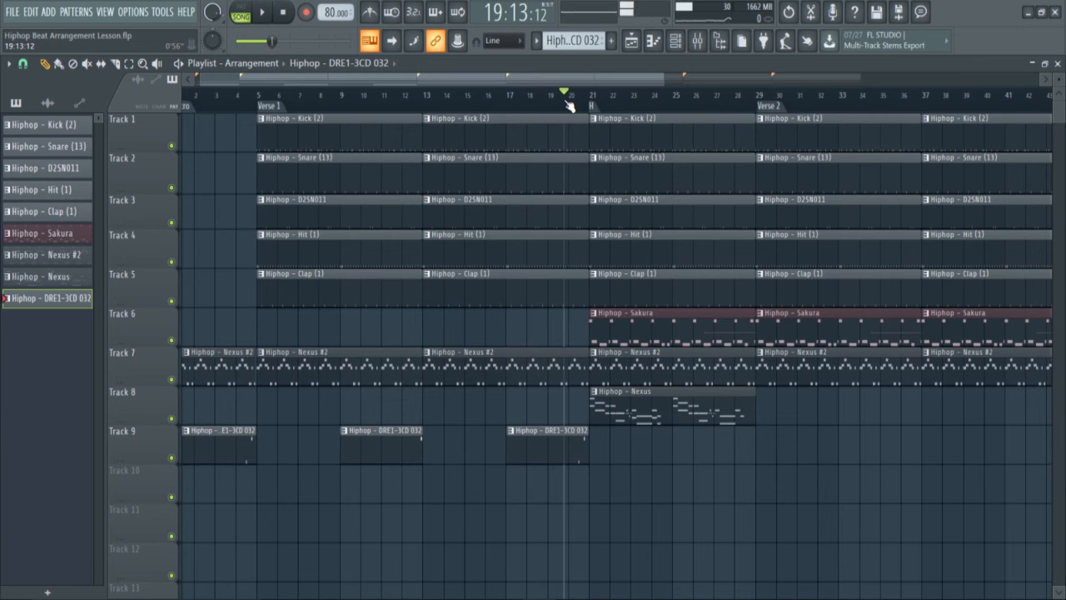
drag(566, 102, 567, 101)
click(572, 98)
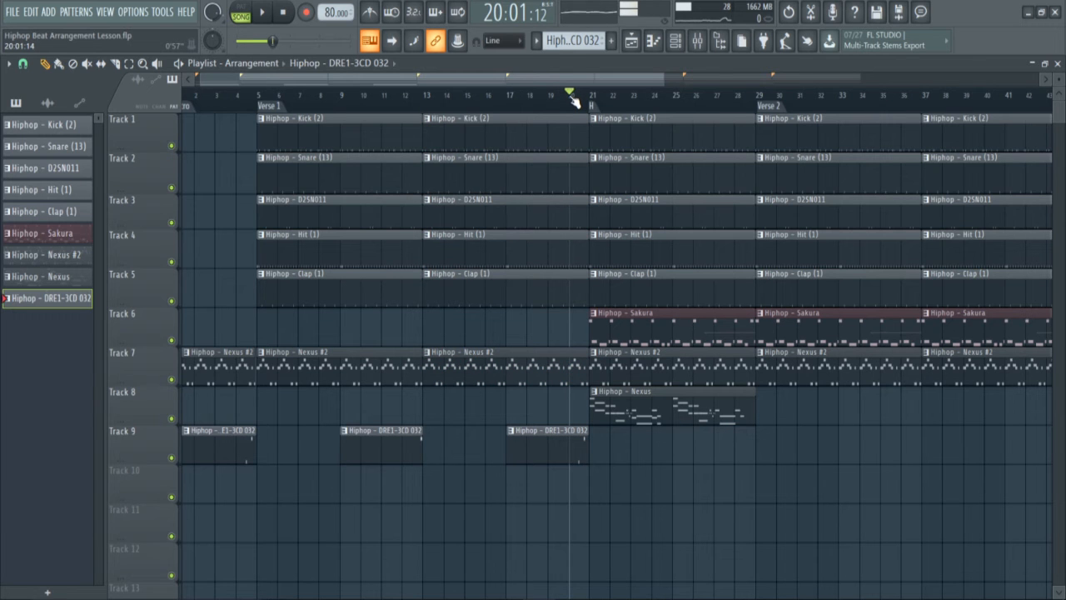
key(space)
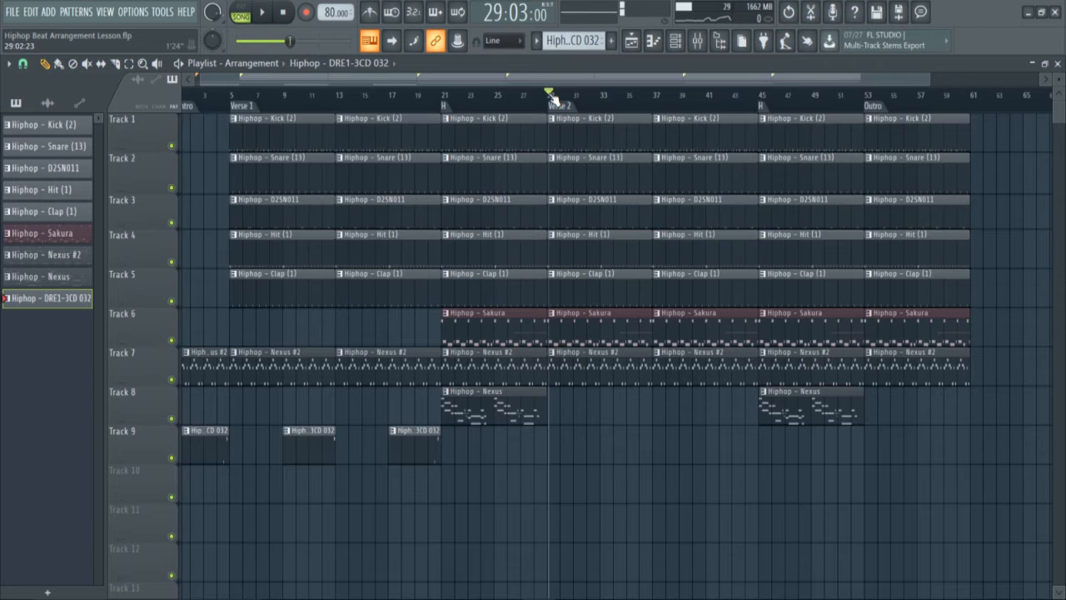
Shorten the Sakura clip at bar 37 on Track 6 to about seven bars, leaving a gap before the second Hook
drag(198, 80, 433, 89)
drag(941, 77, 825, 78)
drag(833, 331, 816, 335)
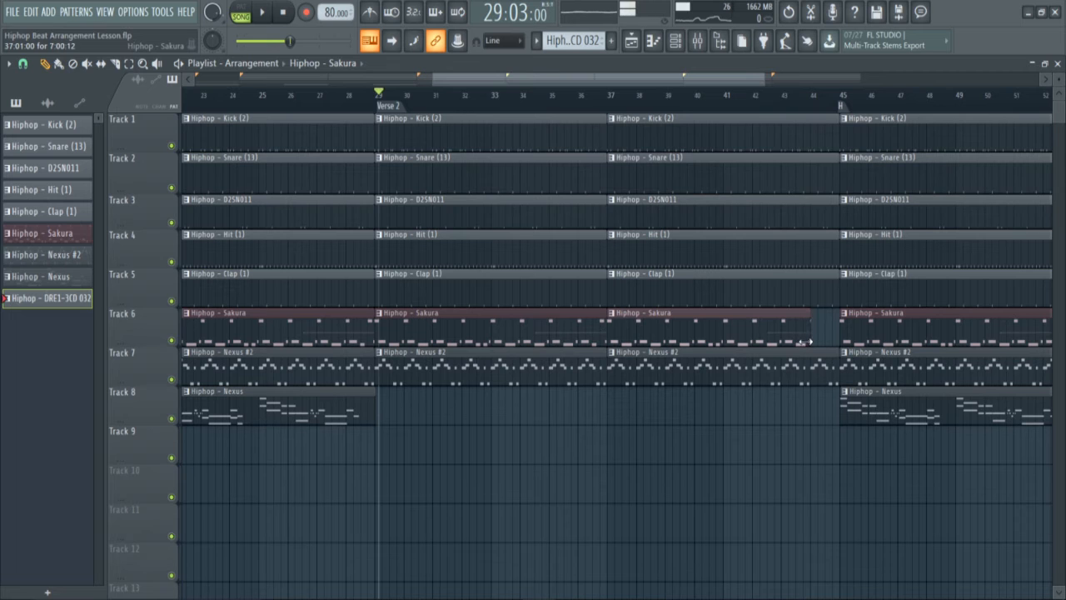
Play Verse 2 from bar 41 to hear the Sakura dropout, and play the verse's opening at bar 29
click(725, 100)
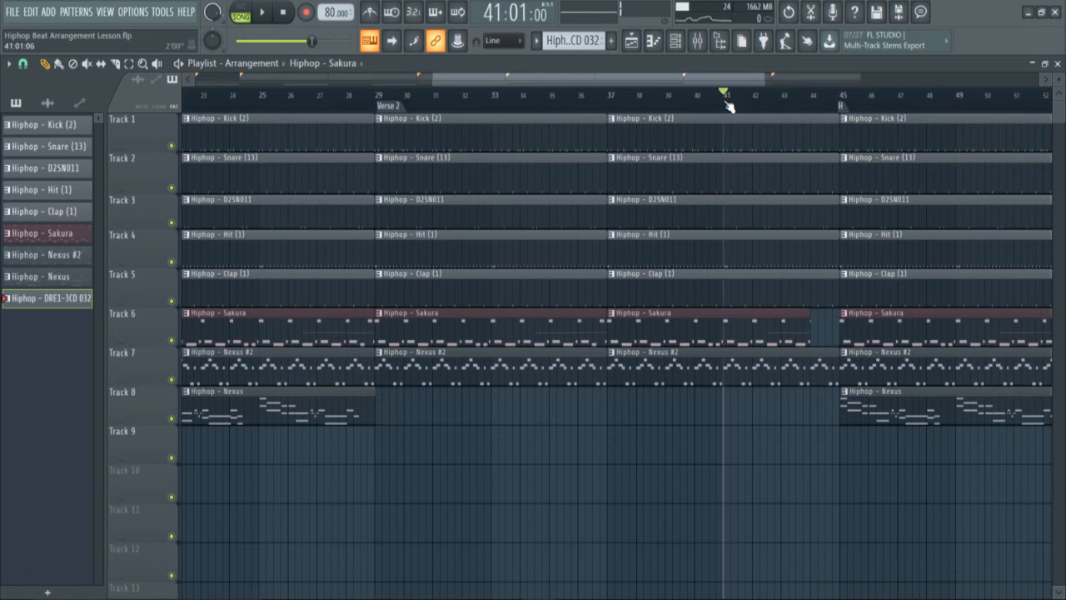
key(space)
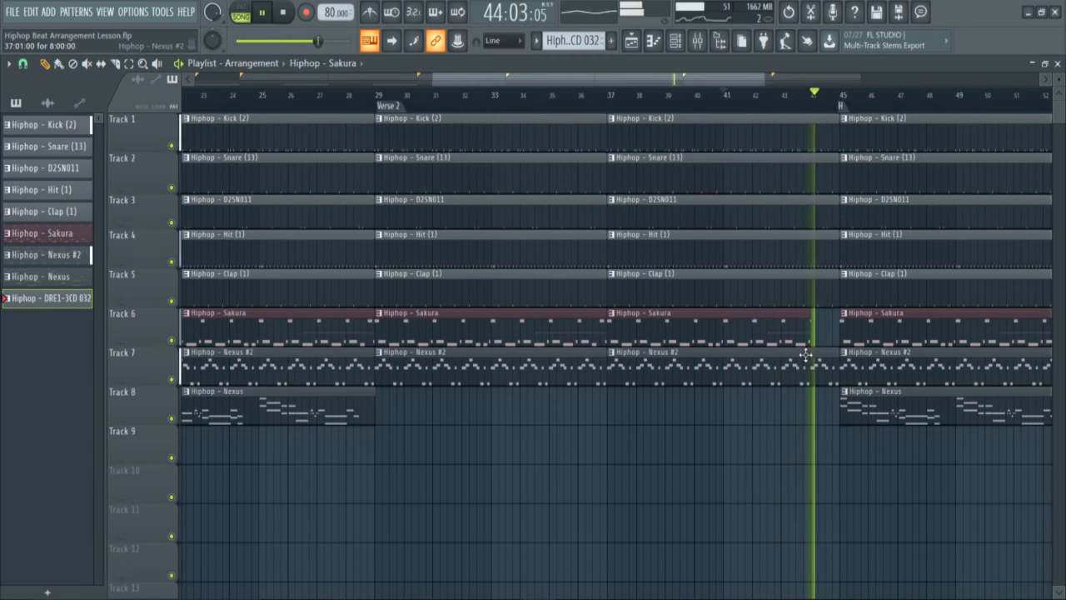
mouse_move(810, 333)
mouse_down()
mouse_move(798, 333)
mouse_move(808, 330)
mouse_up()
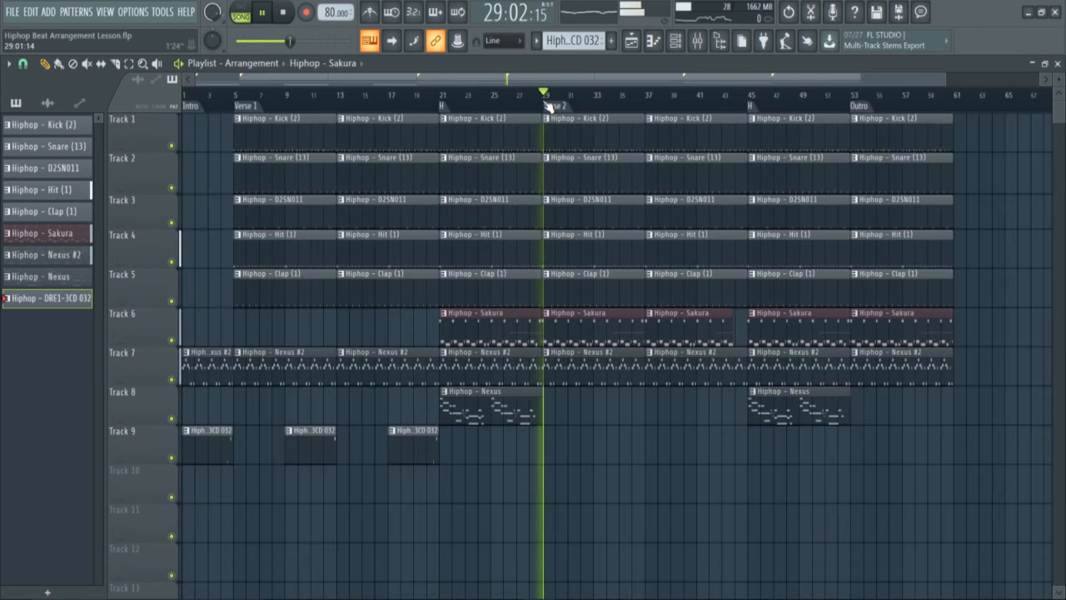
key(space)
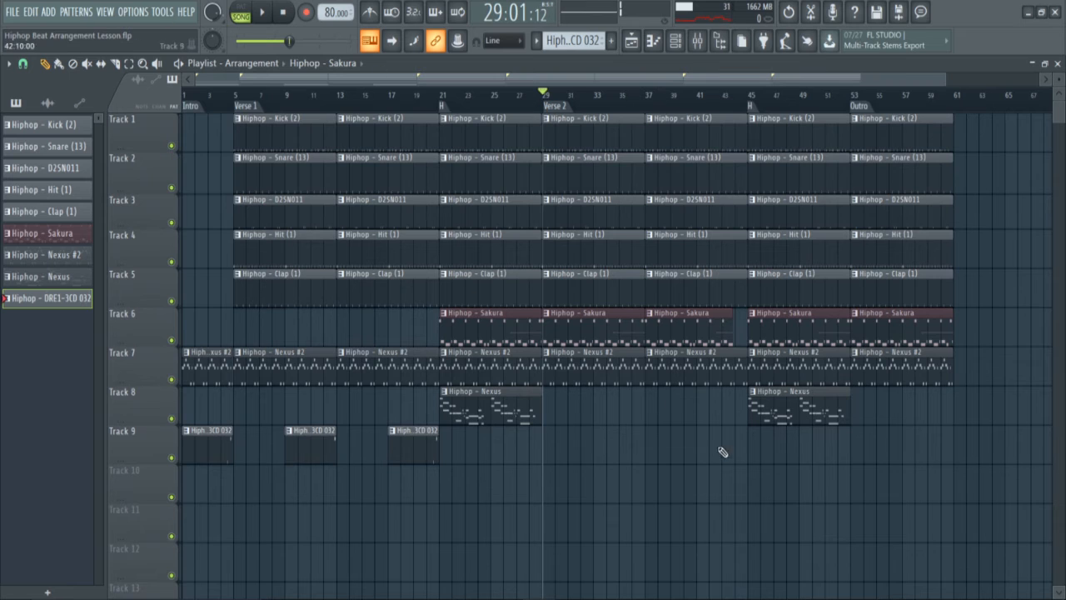
Delete the Nexus #2 clip on Track 7 and the Clap (1) clip on Track 5 at bar 29 in Verse 2
right_click(597, 373)
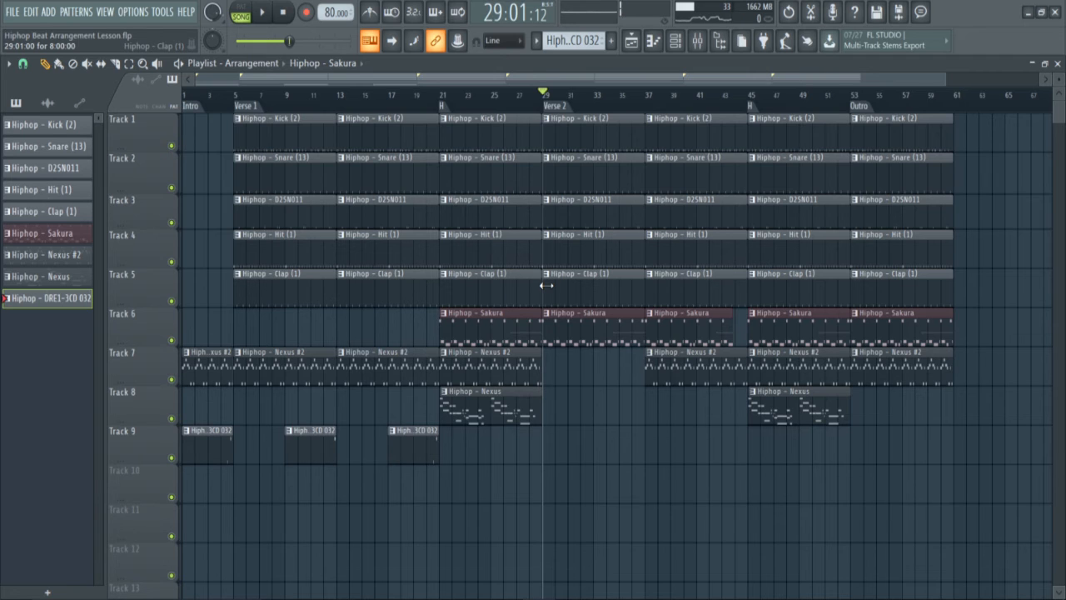
key(space)
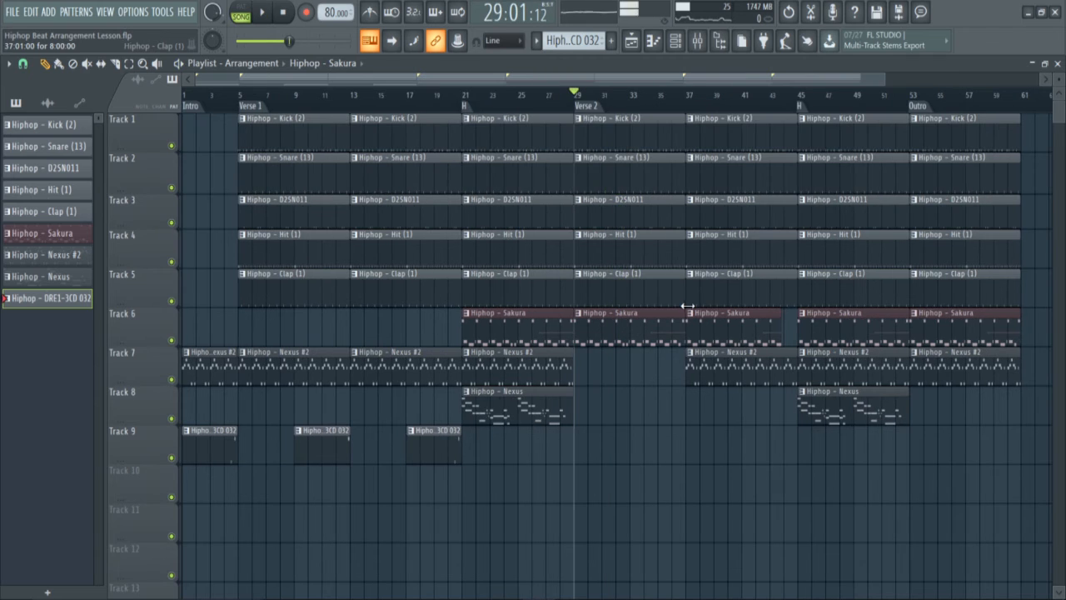
click(637, 288)
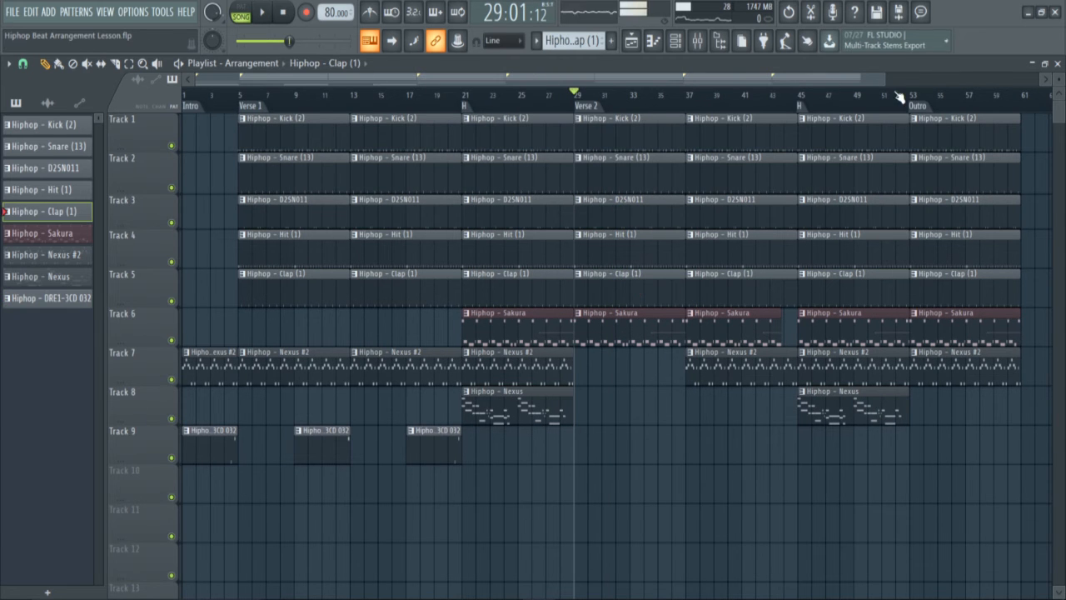
drag(887, 80, 961, 76)
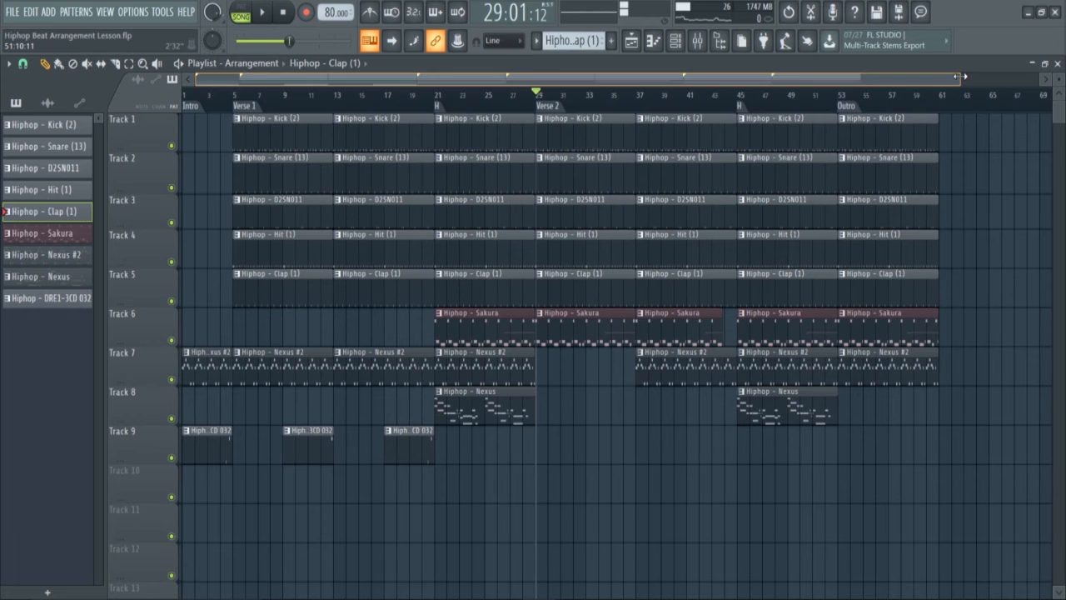
right_click(600, 290)
Play the start of Verse 2, and play the transition into its second half from the end of bar 35
key(space)
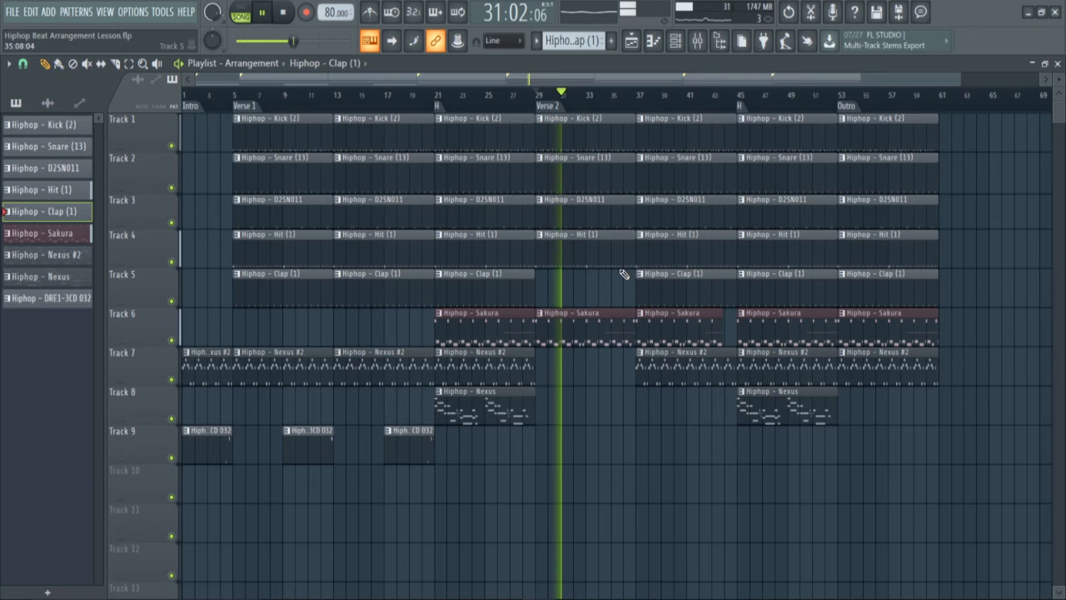
key(space)
click(626, 106)
key(space)
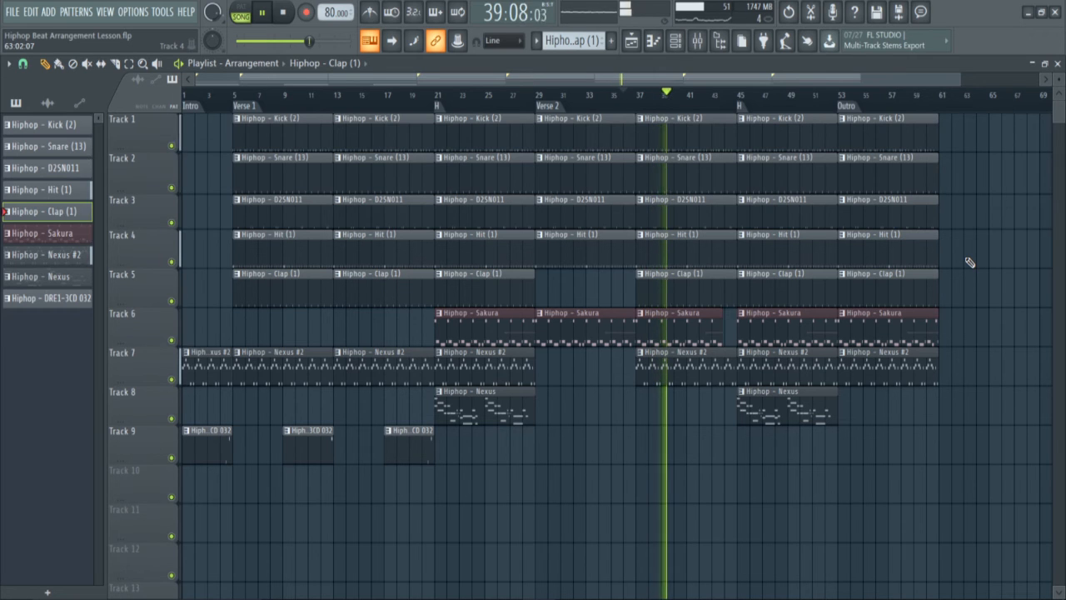
key(space)
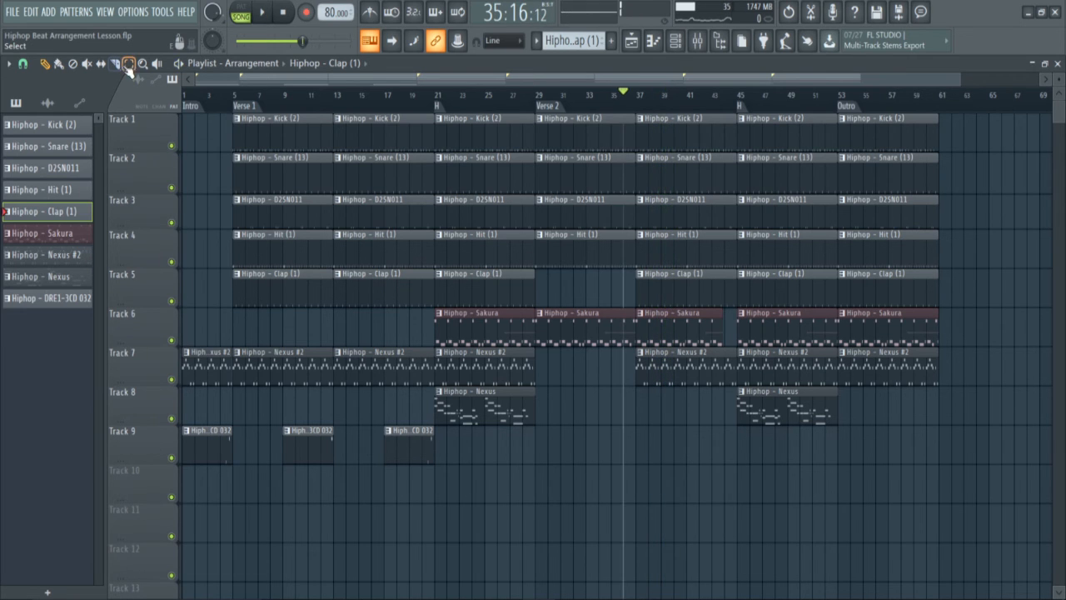
Copy the four-bar DRE1-3CD 032 clip on Track 9 from bar 17 to bar 41, the end of Verse 2
drag(468, 465, 386, 425)
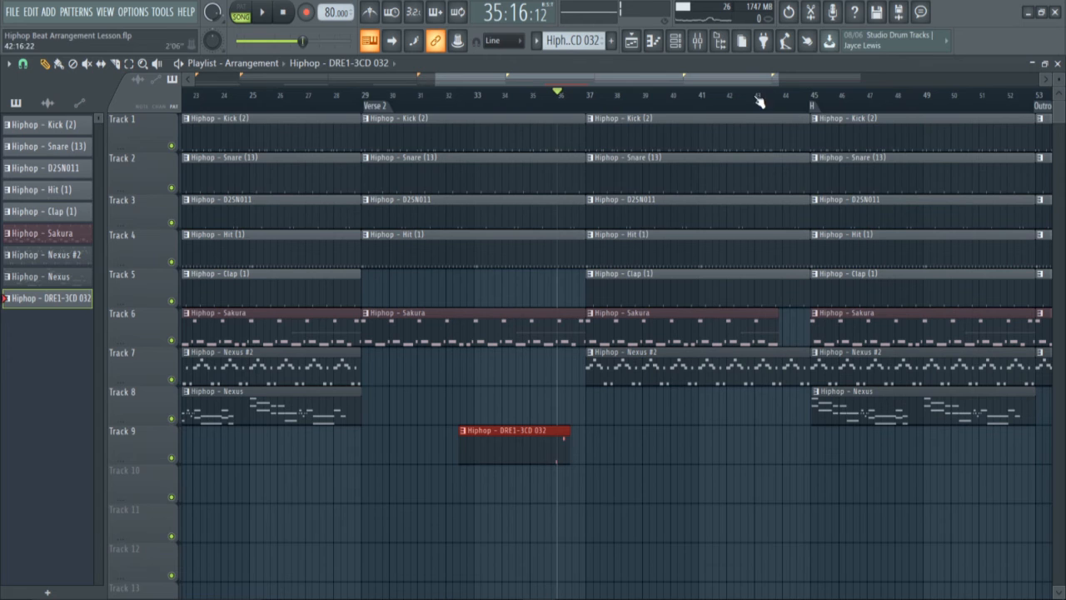
drag(508, 452, 738, 441)
drag(743, 444, 747, 444)
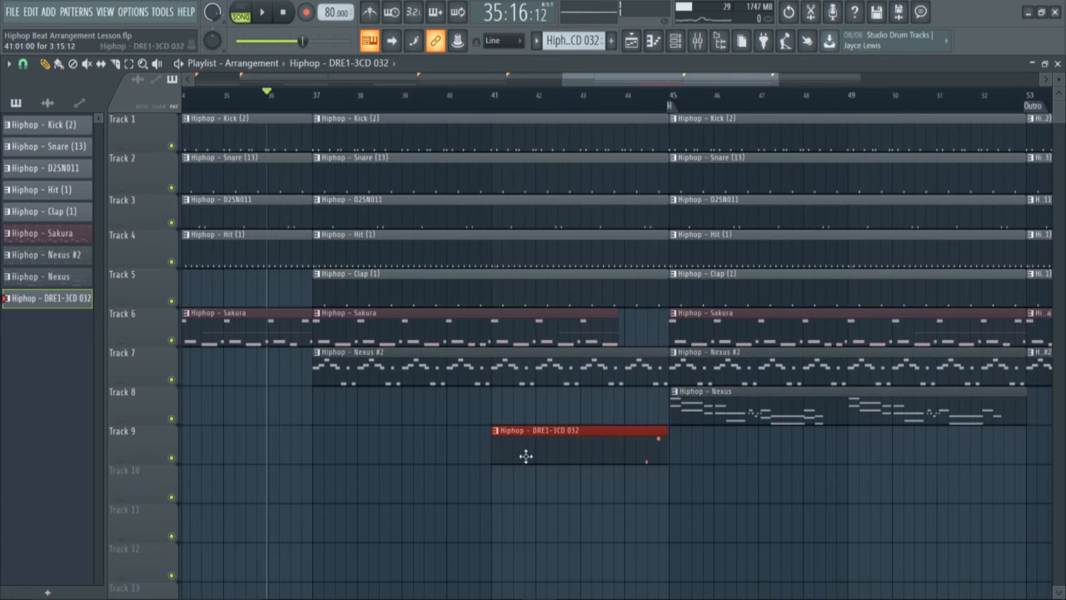
Duplicate the bar 41 DRE1-3CD 032 clip to bar 49 on Track 9, the last four bars of the second Hook
drag(773, 79, 913, 79)
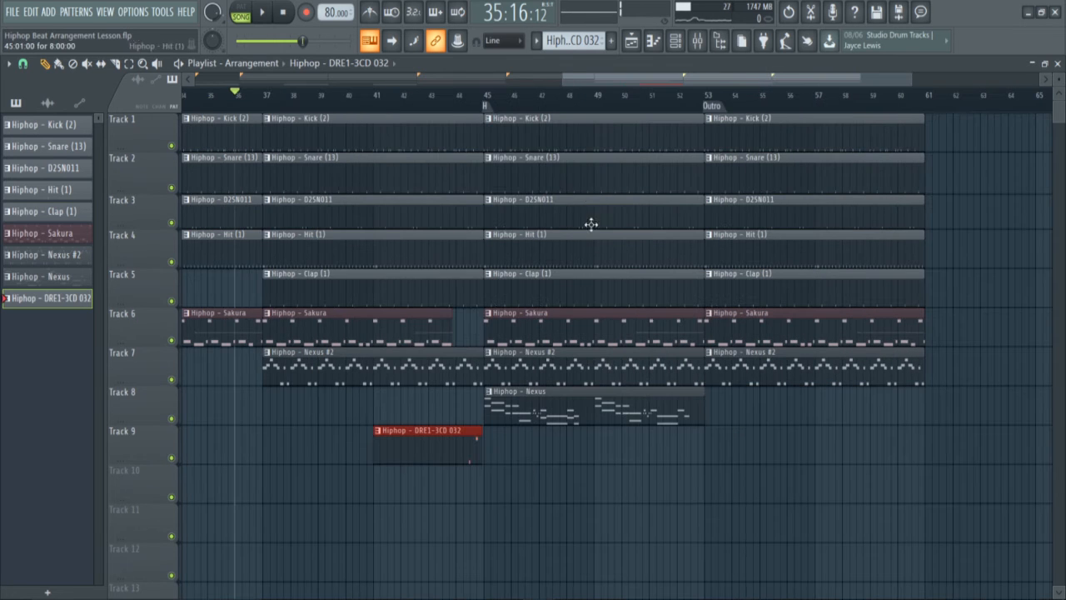
drag(656, 79, 760, 97)
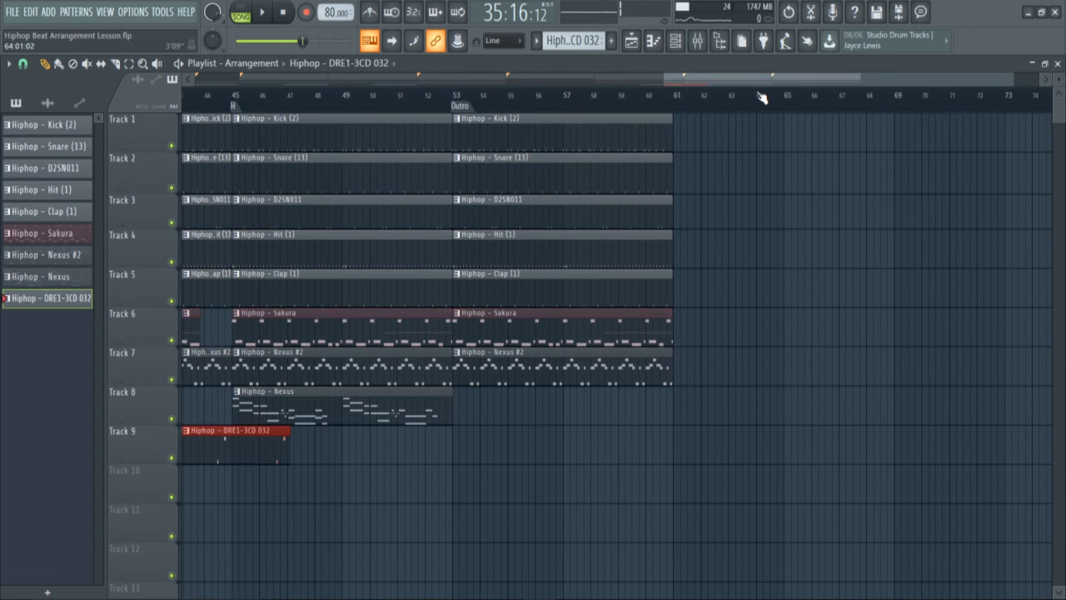
drag(261, 444, 422, 452)
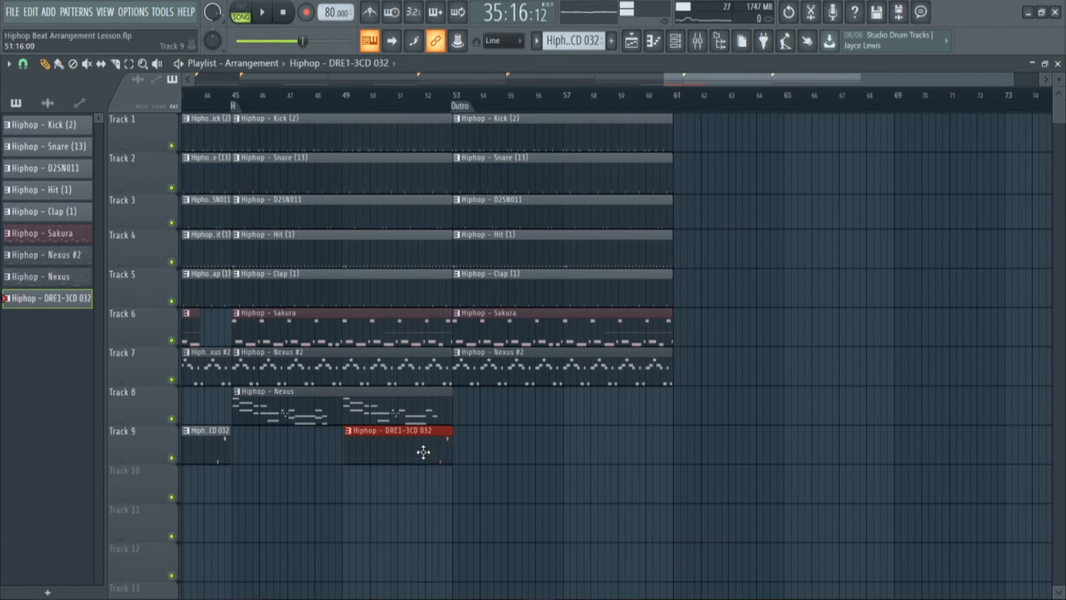
drag(860, 79, 895, 83)
drag(667, 81, 197, 81)
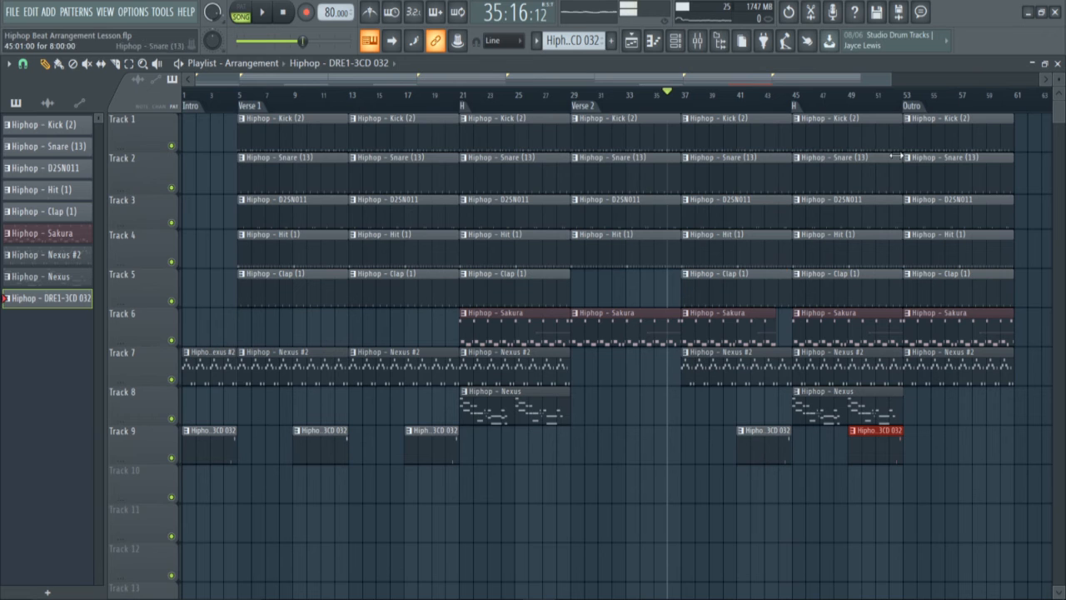
drag(889, 78, 978, 95)
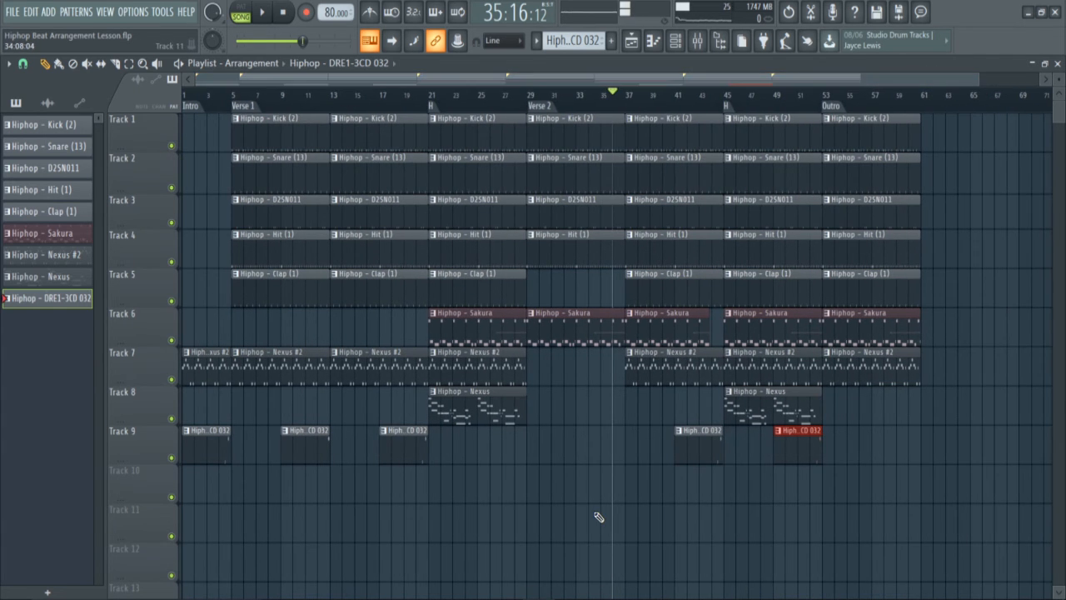
Copy the four-bar DRE1-3CD 032 clip on Track 9 from bar 17 to bar 25 in the first Hook, and play from bar 27
drag(976, 78, 675, 98)
drag(502, 82, 681, 91)
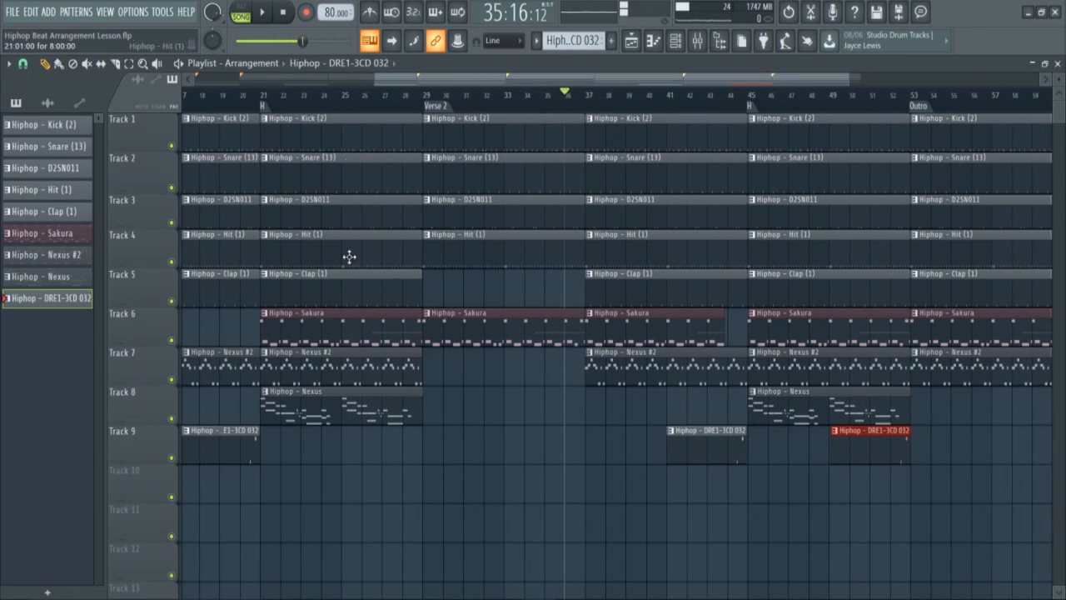
click(313, 439)
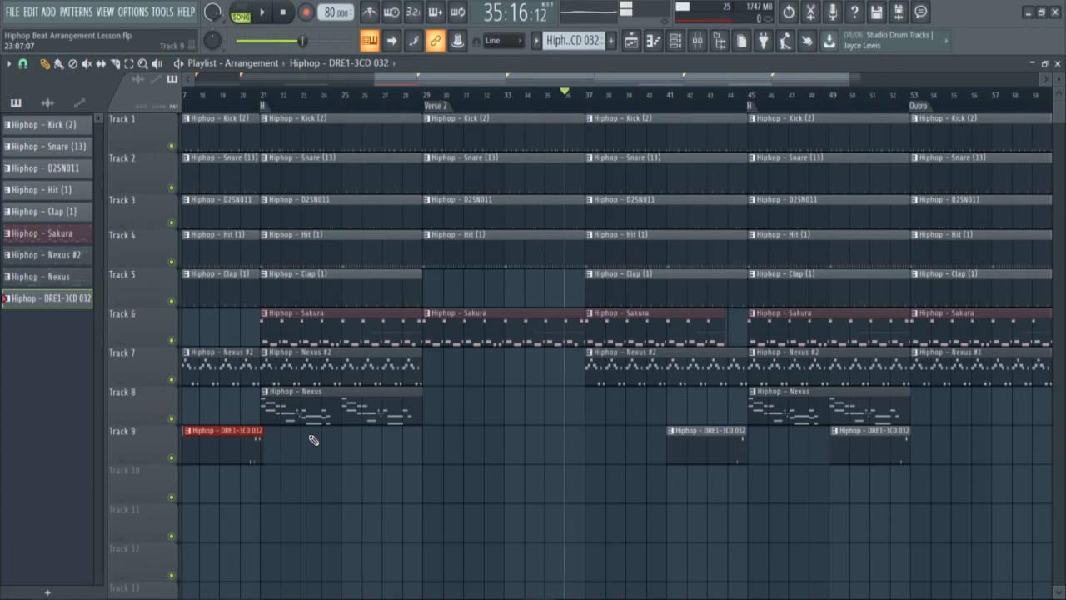
drag(236, 447, 396, 448)
click(383, 99)
key(space)
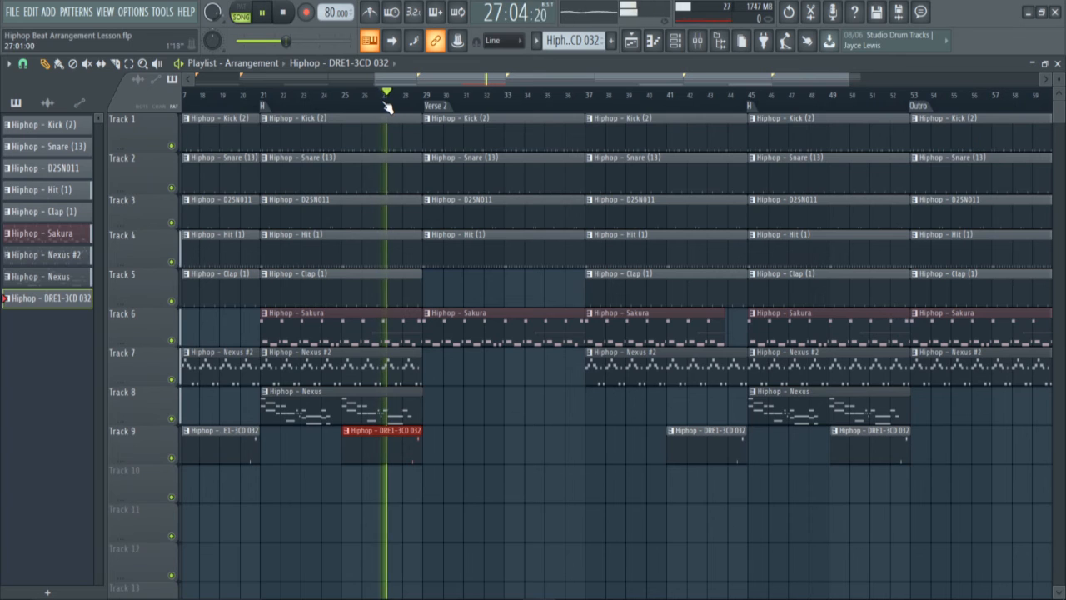
Copy the bar 9 DRE1-3CD 032 clip on Track 9 to bar 33, the last four bars before Verse 2's second half
drag(850, 79, 976, 102)
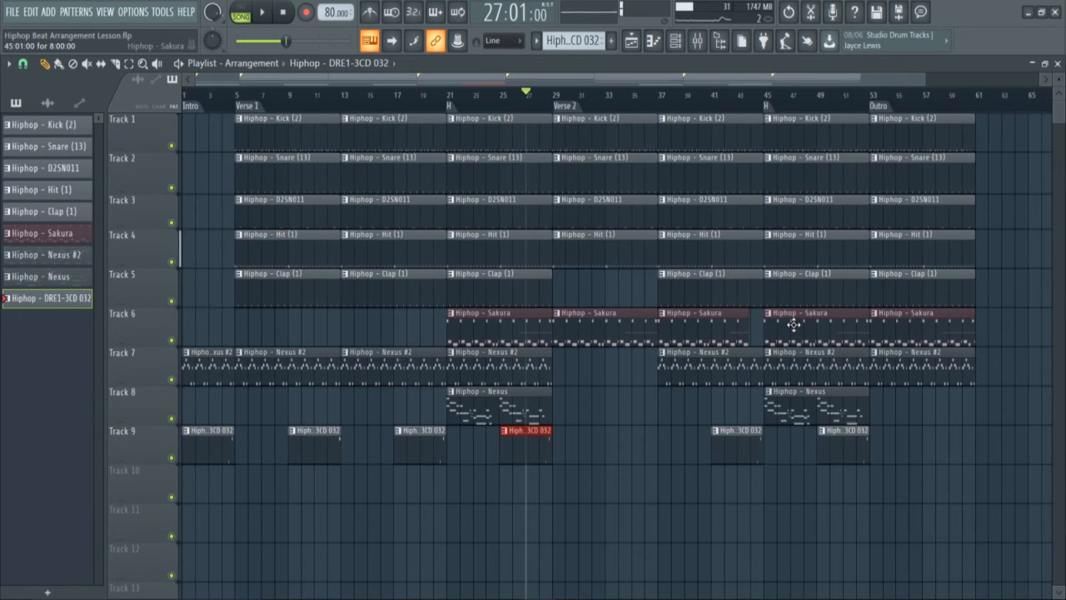
click(310, 447)
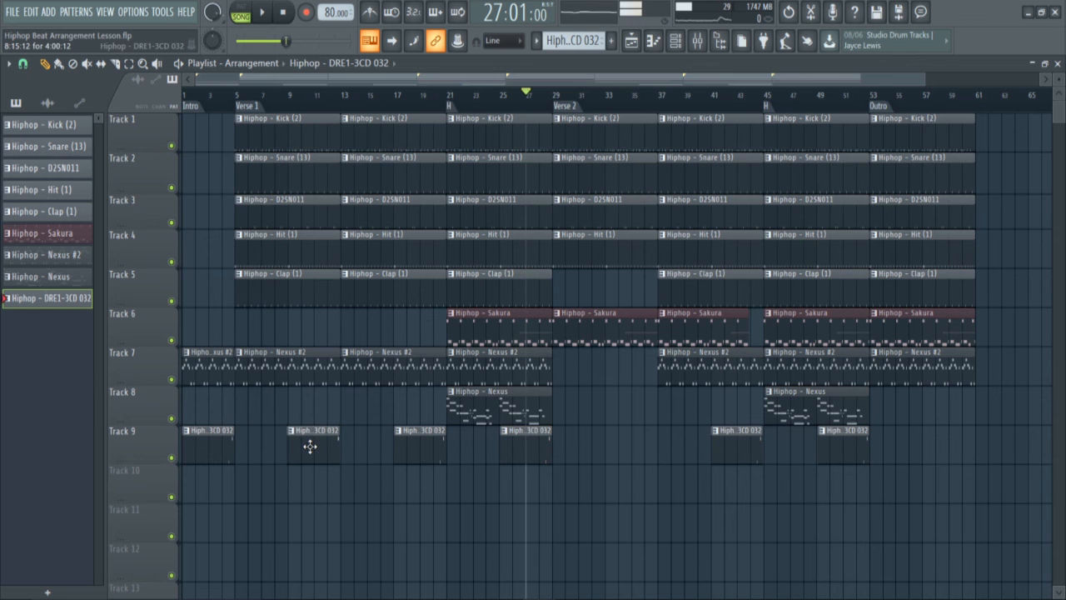
key(ctrl+z)
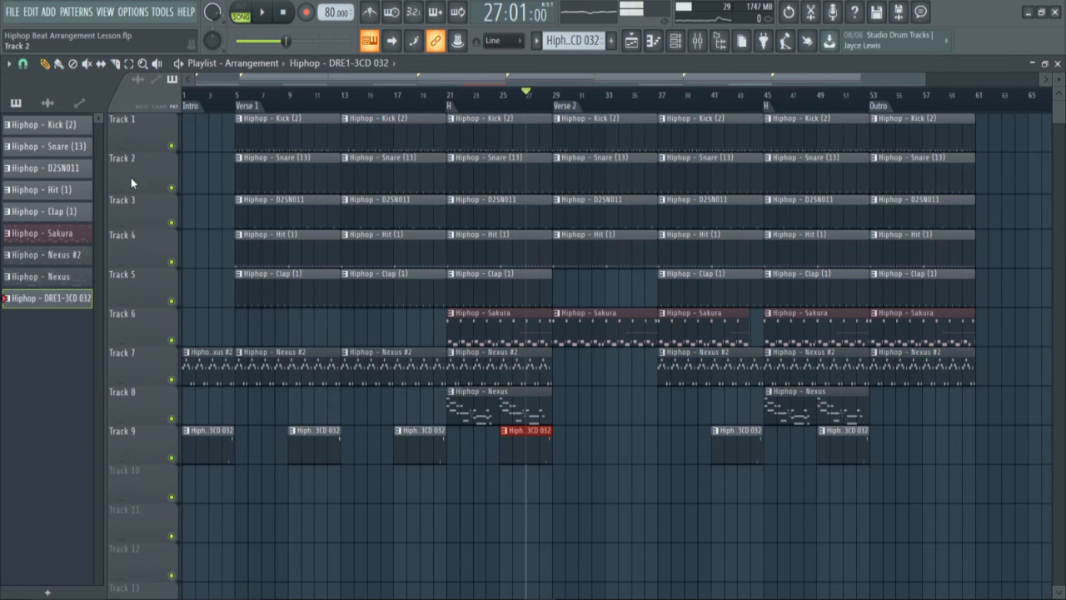
click(129, 65)
drag(342, 416, 316, 473)
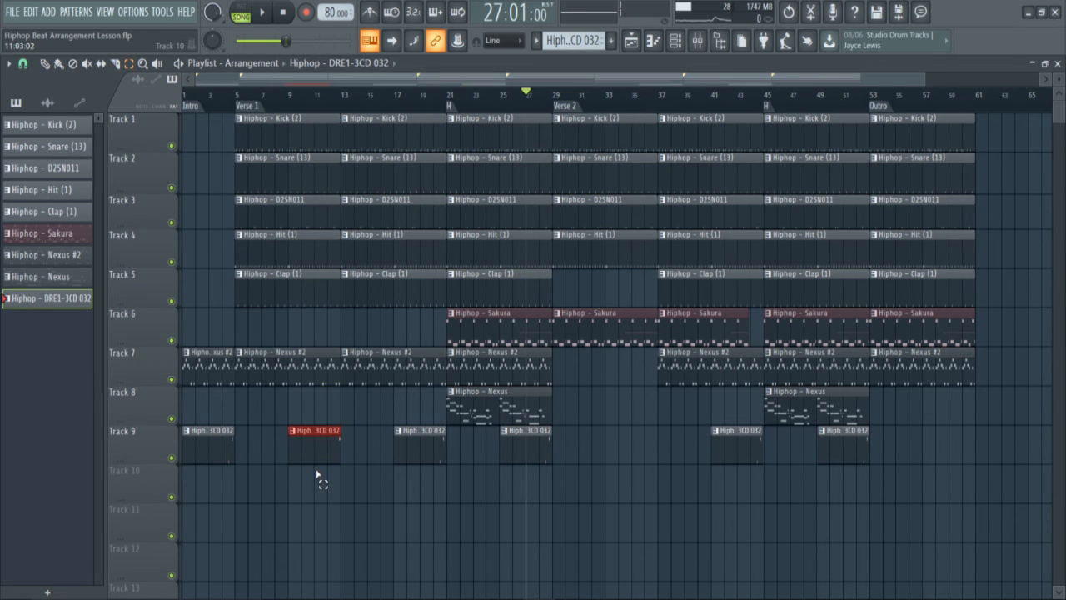
drag(197, 79, 492, 175)
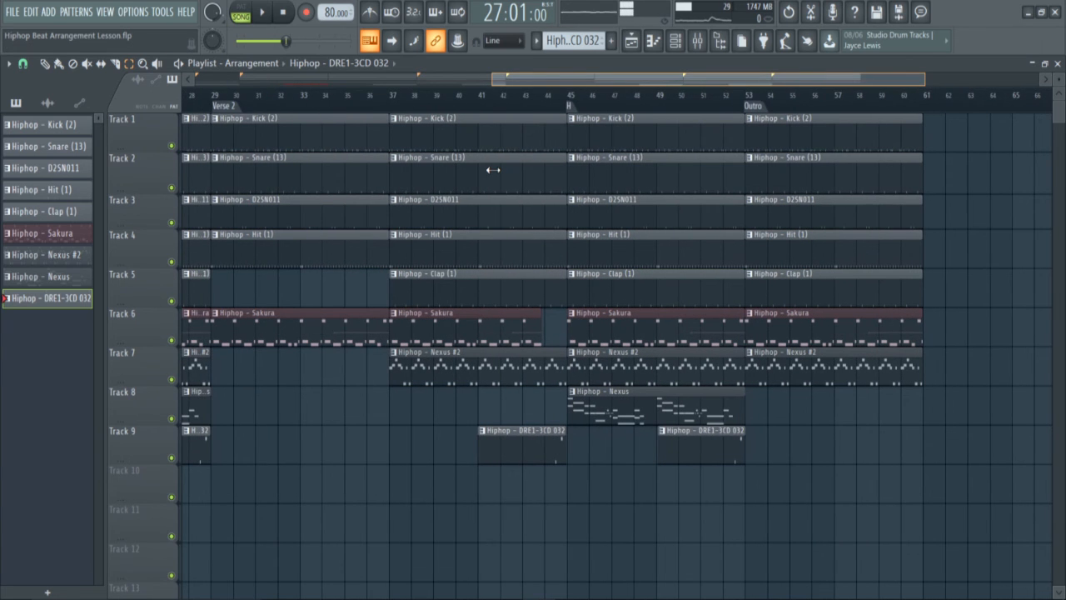
key(ctrl+b)
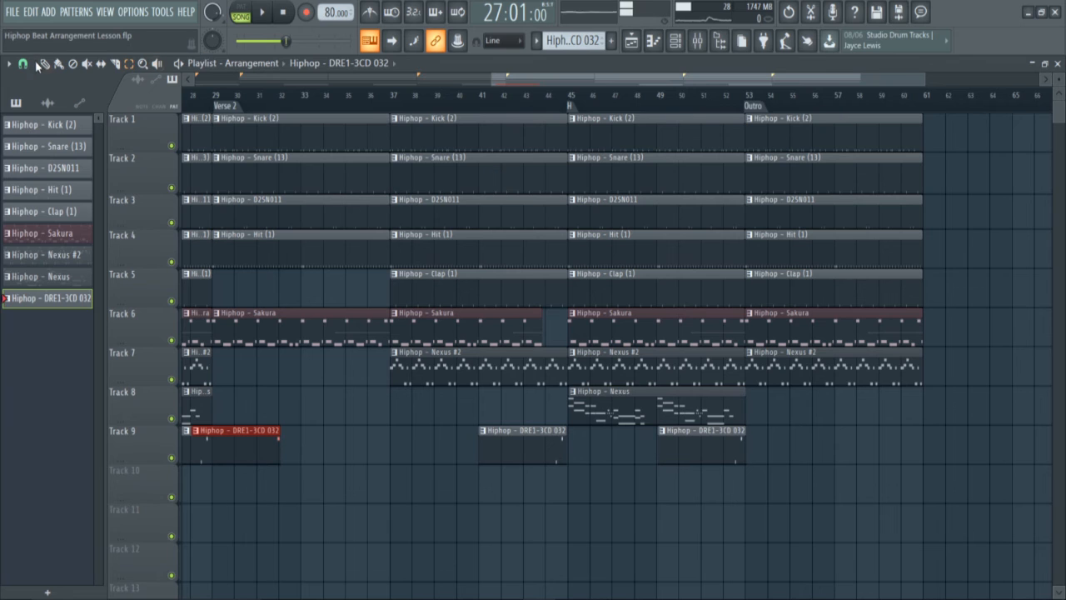
drag(259, 454, 371, 466)
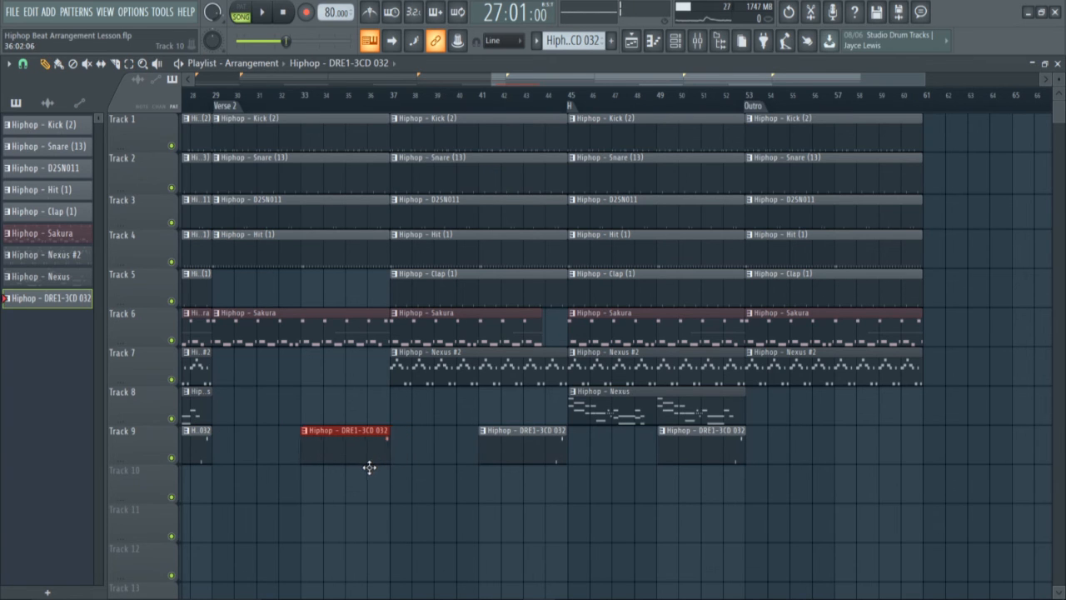
Play the transition from bar 36 into the second half of Verse 2 at bar 37, repeating it once
click(371, 99)
key(space)
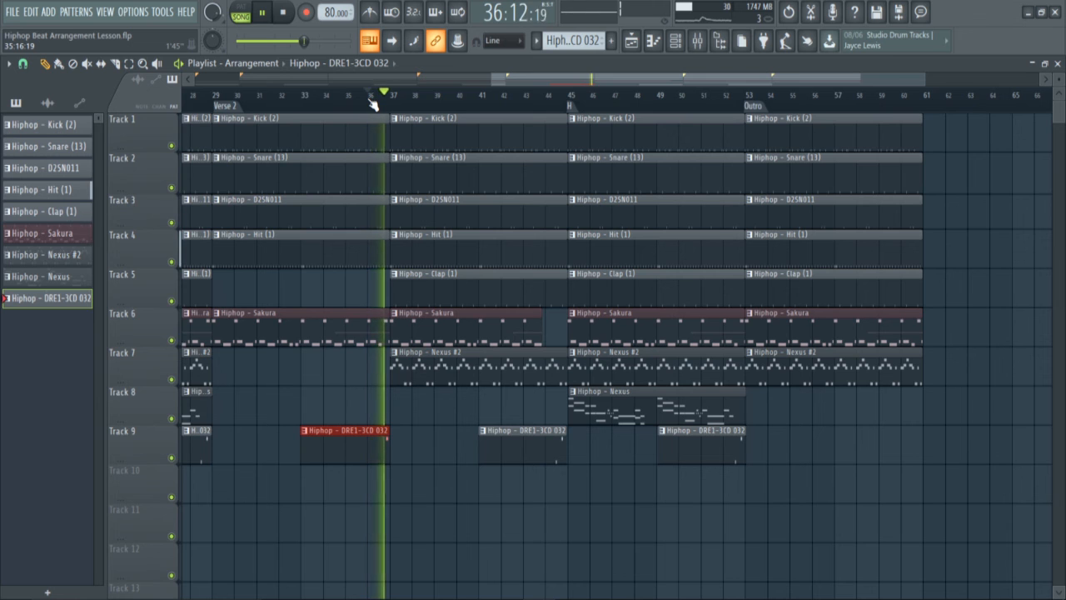
key(space)
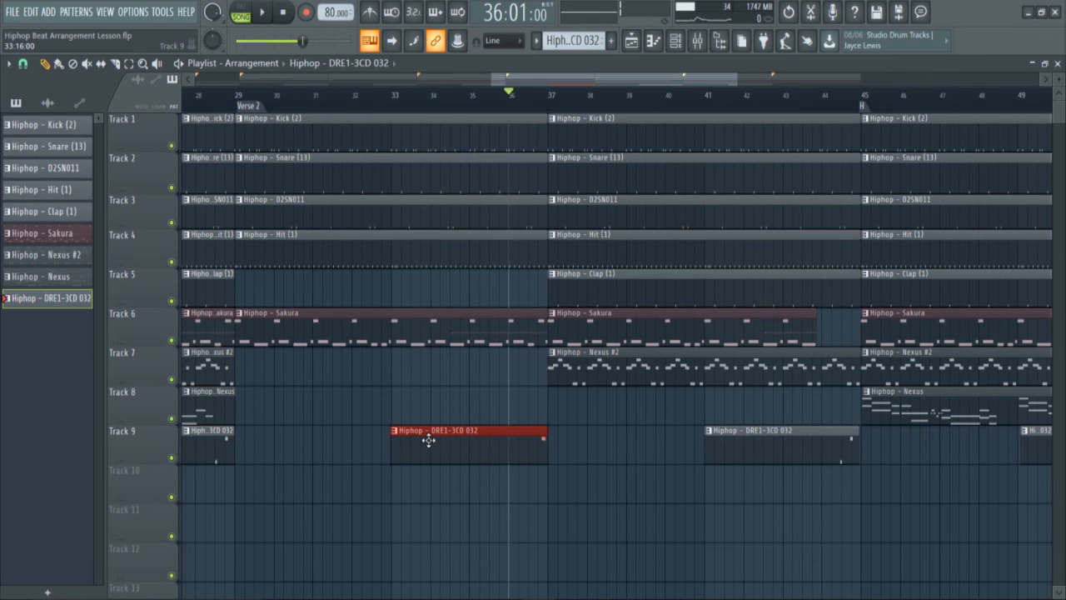
key(space)
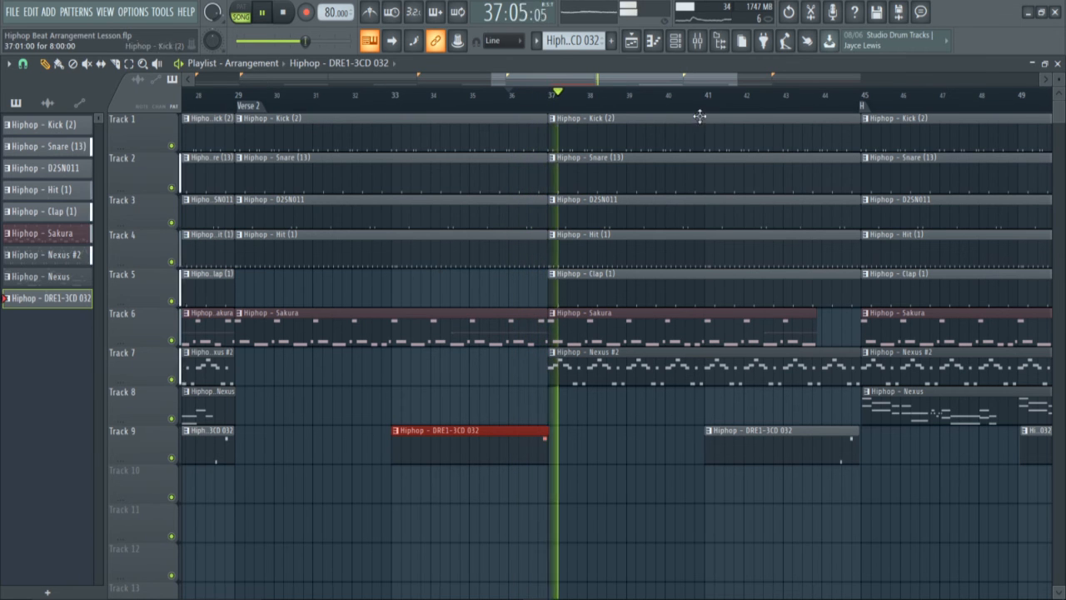
drag(737, 78, 969, 90)
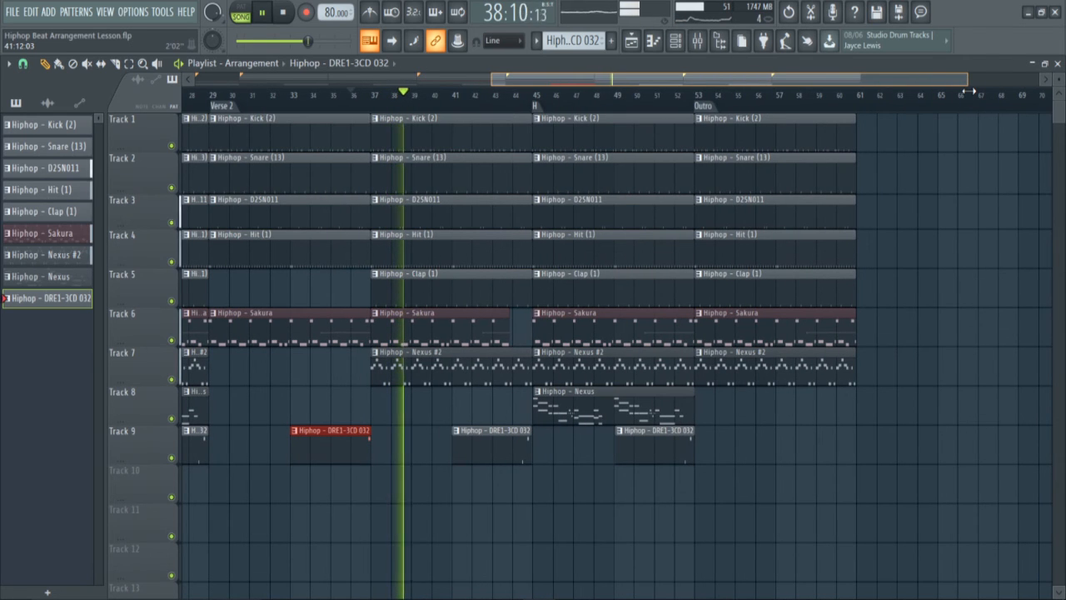
Save the project and place a copy of the four-bar DRE1-3CD 032 clip on Track 9 at bar 53, the start of the Outro
key(ctrl+s)
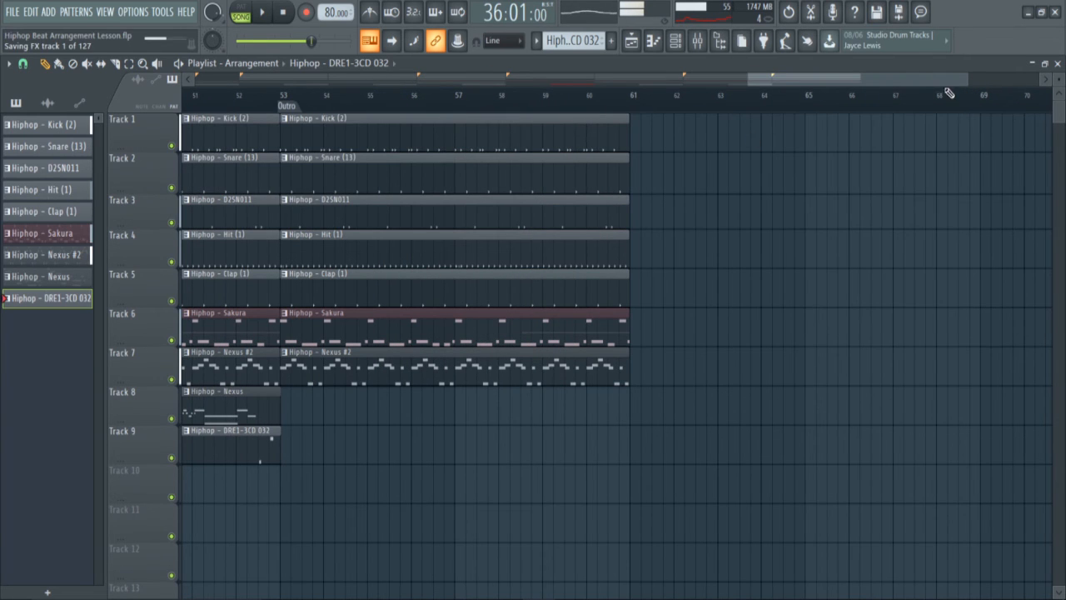
drag(969, 80, 861, 82)
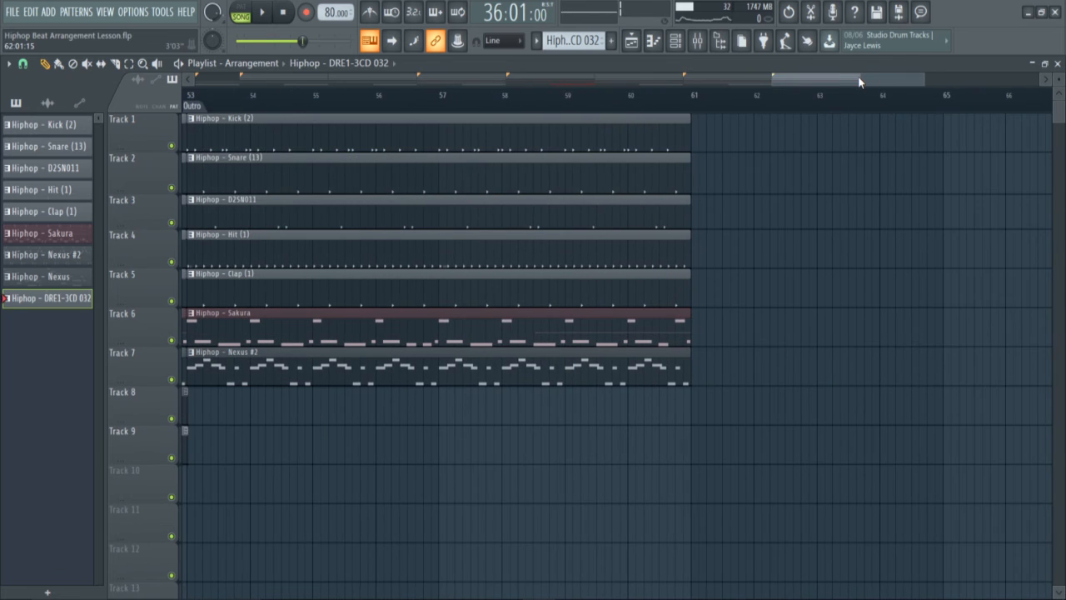
key(ctrl+v)
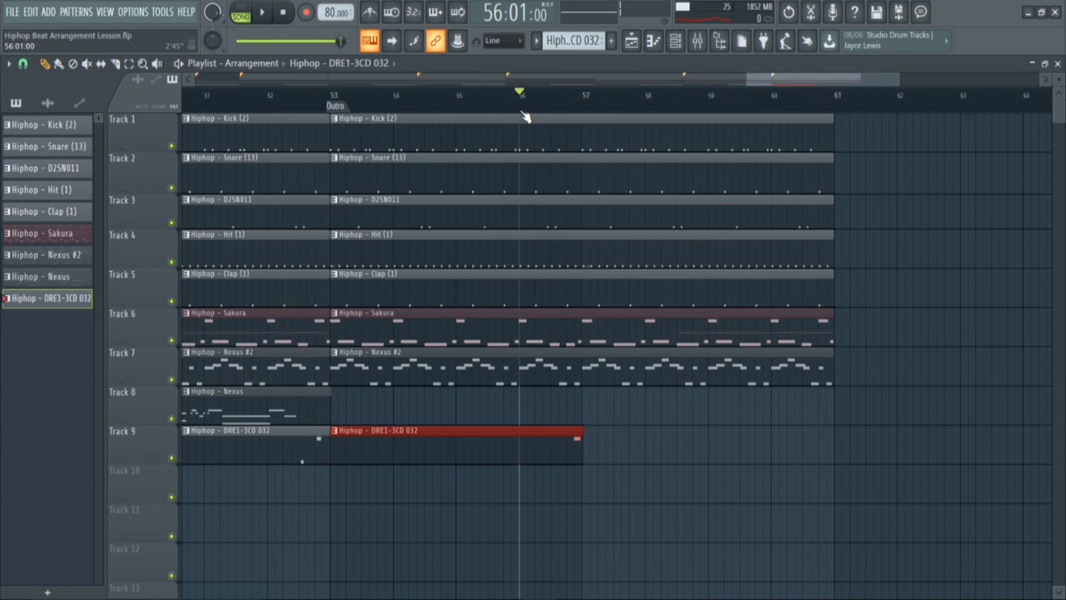
key(space)
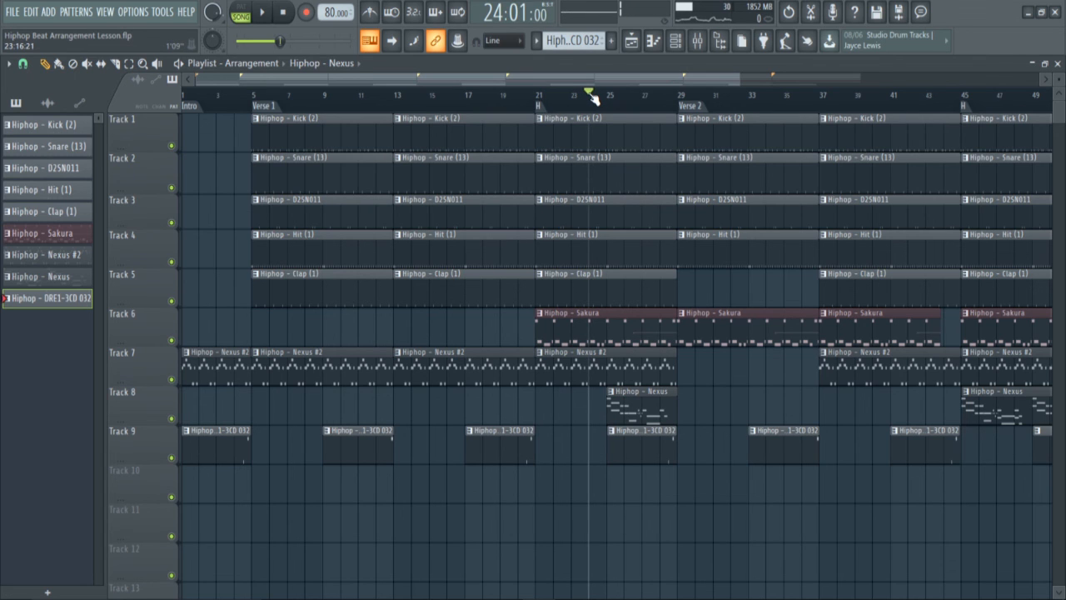
Play the first Hook from bar 24 through the transition into Verse 2
key(space)
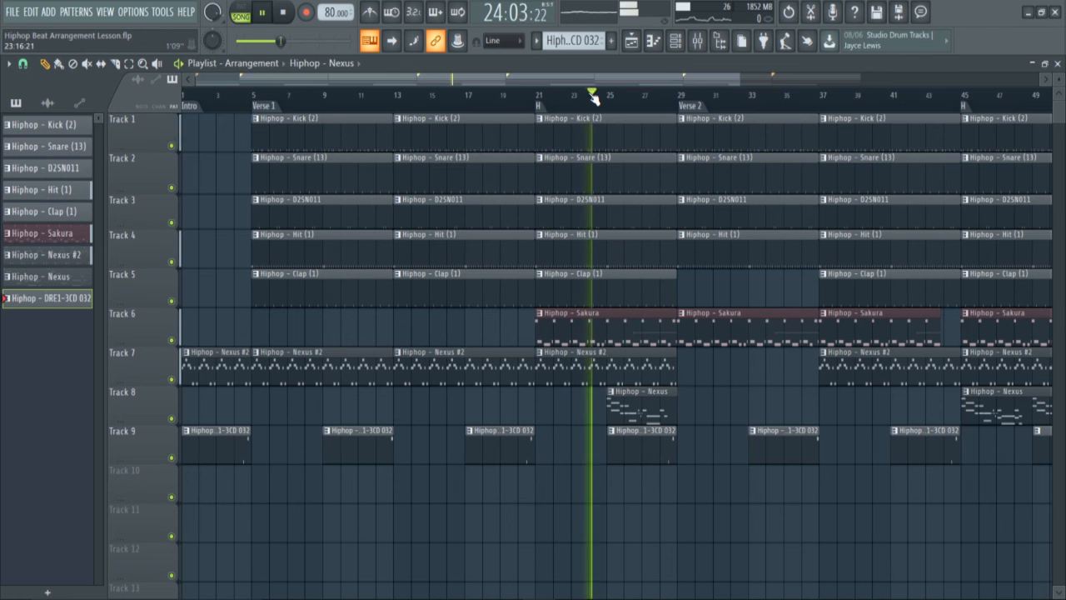
mouse_move(741, 77)
mouse_down()
mouse_move(954, 108)
mouse_move(1029, 137)
mouse_up()
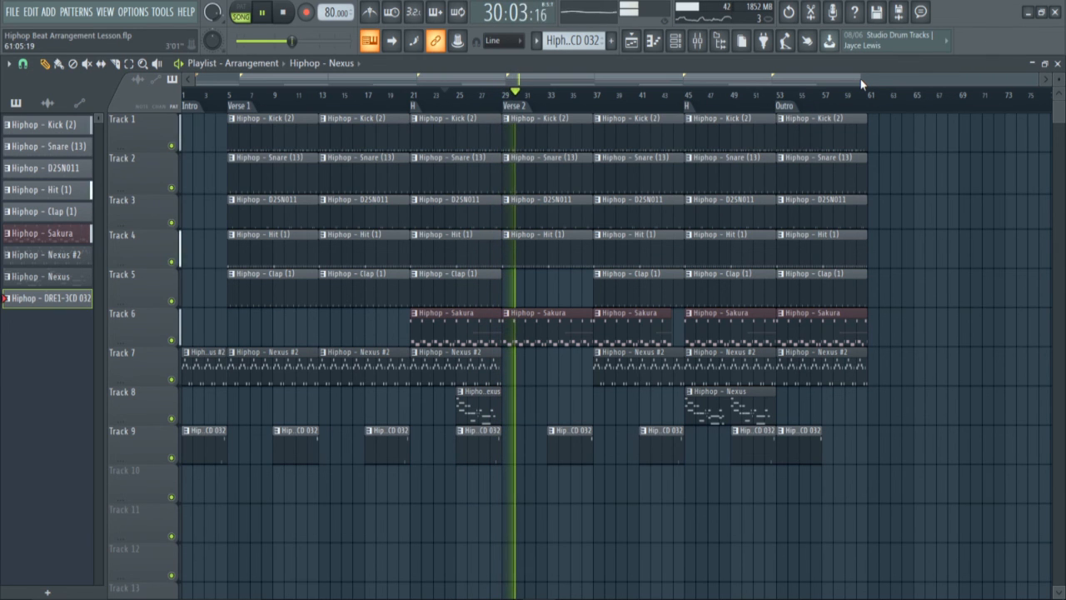
key(space)
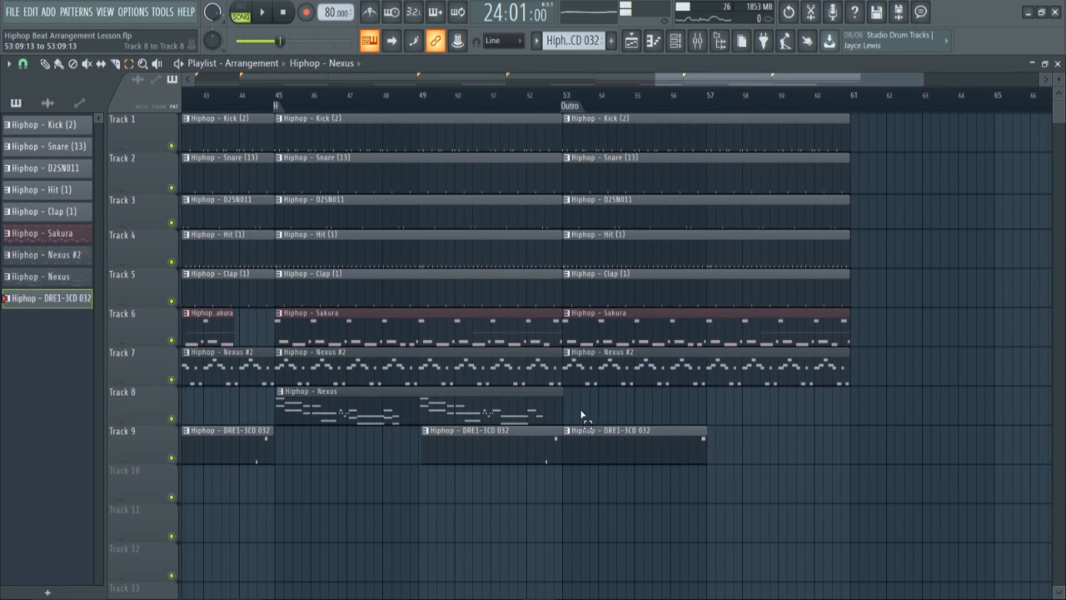
Copy the bar 45 Nexus clip on Track 8 into the Outro, with its start trimmed to just before bar 55 and its end at bar 61
click(523, 404)
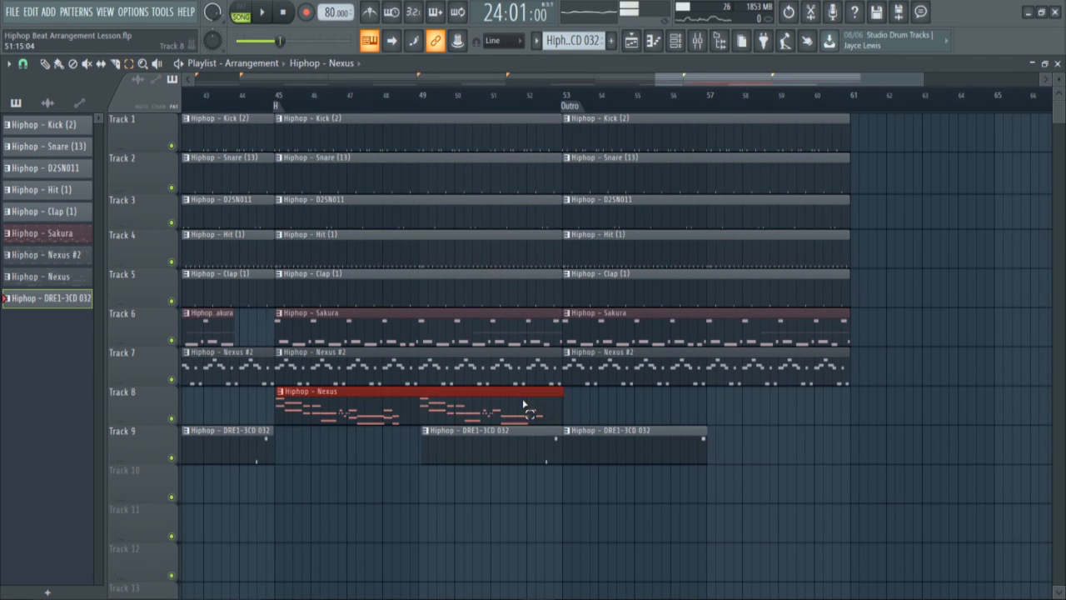
drag(523, 404, 813, 405)
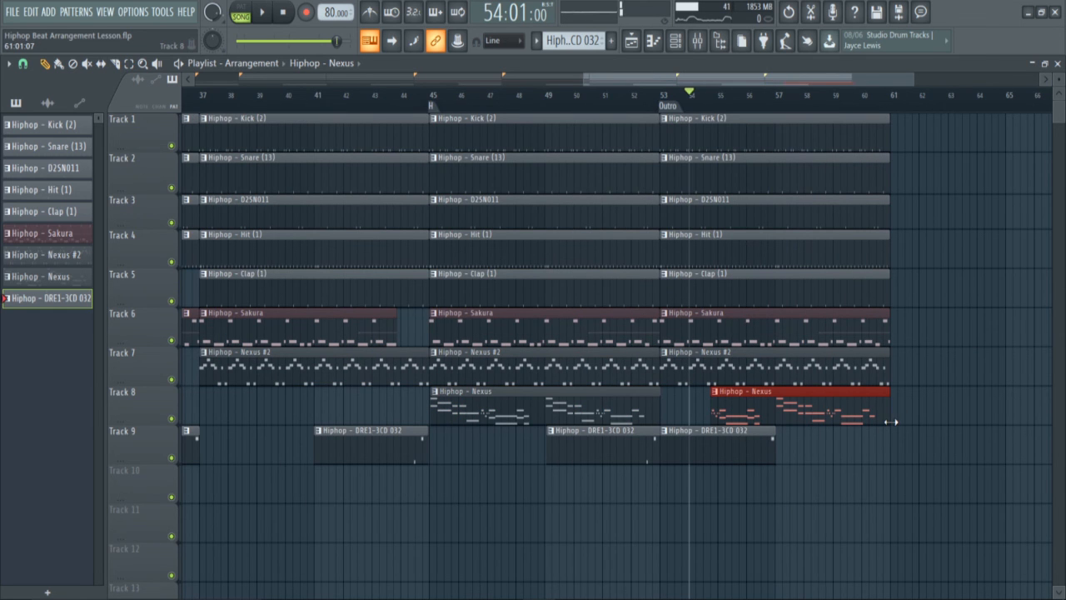
Play the Outro from bar 54 to about bar 60 with the added Nexus clip
key(space)
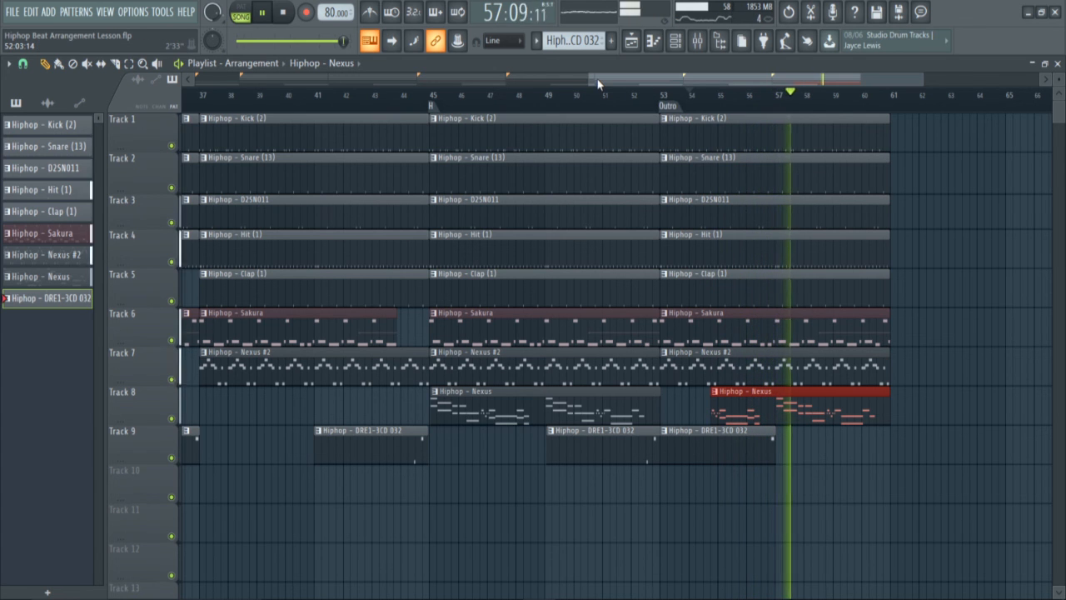
drag(585, 79, 187, 98)
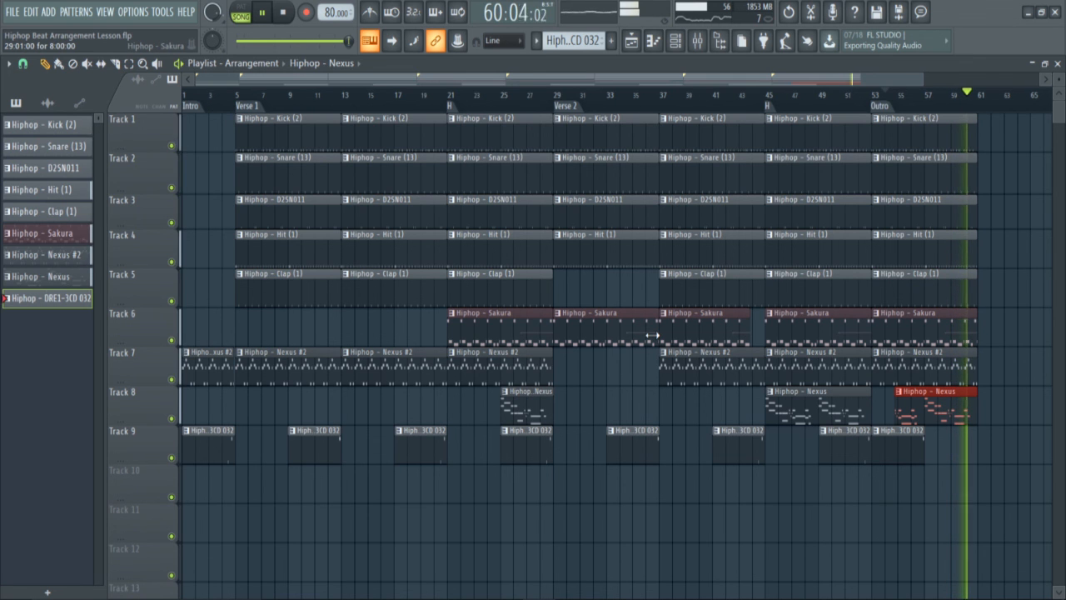
key(space)
scroll(991, 297, down, 3)
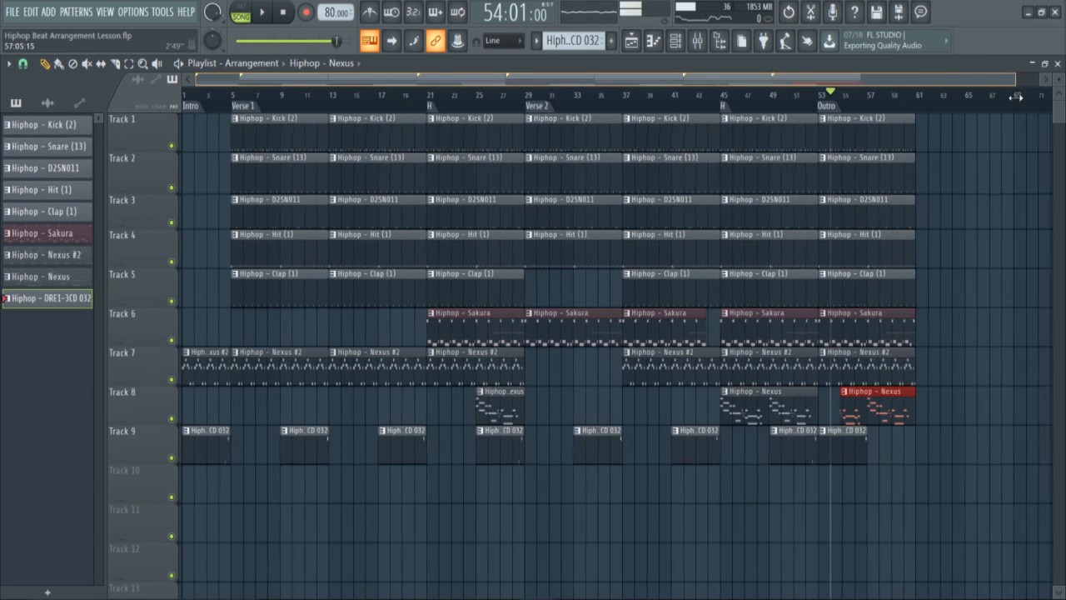
scroll(999, 292, down, 3)
scroll(800, 285, up, 4)
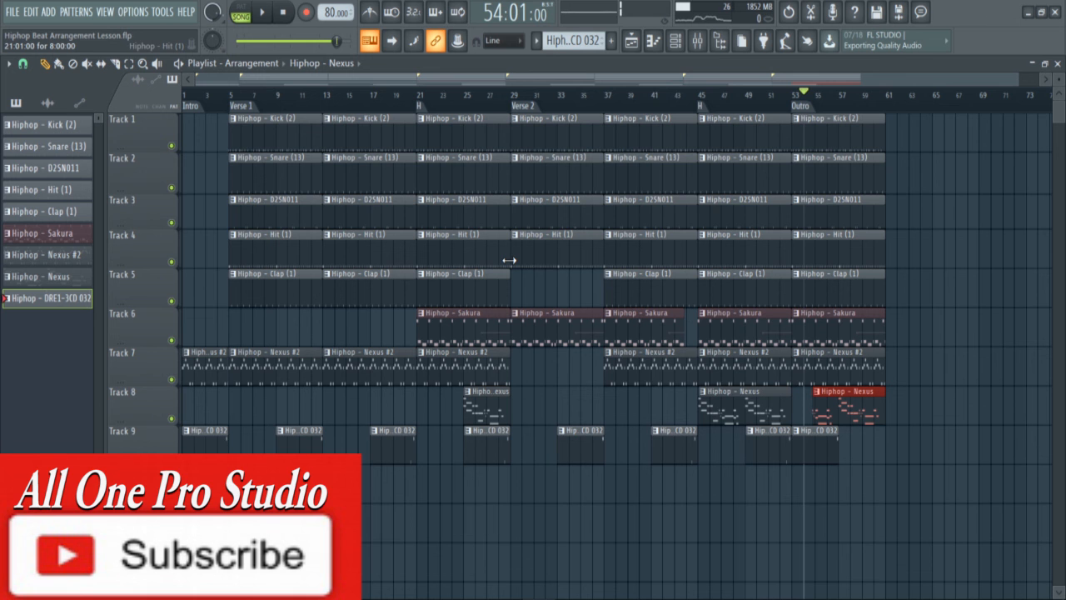
drag(1016, 78, 924, 96)
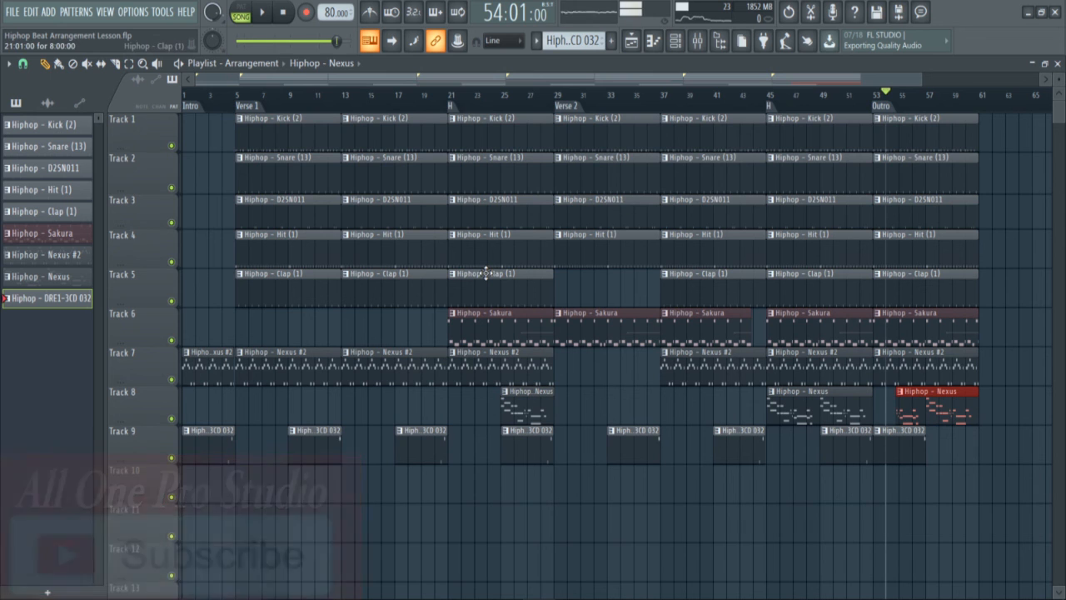
drag(920, 80, 996, 81)
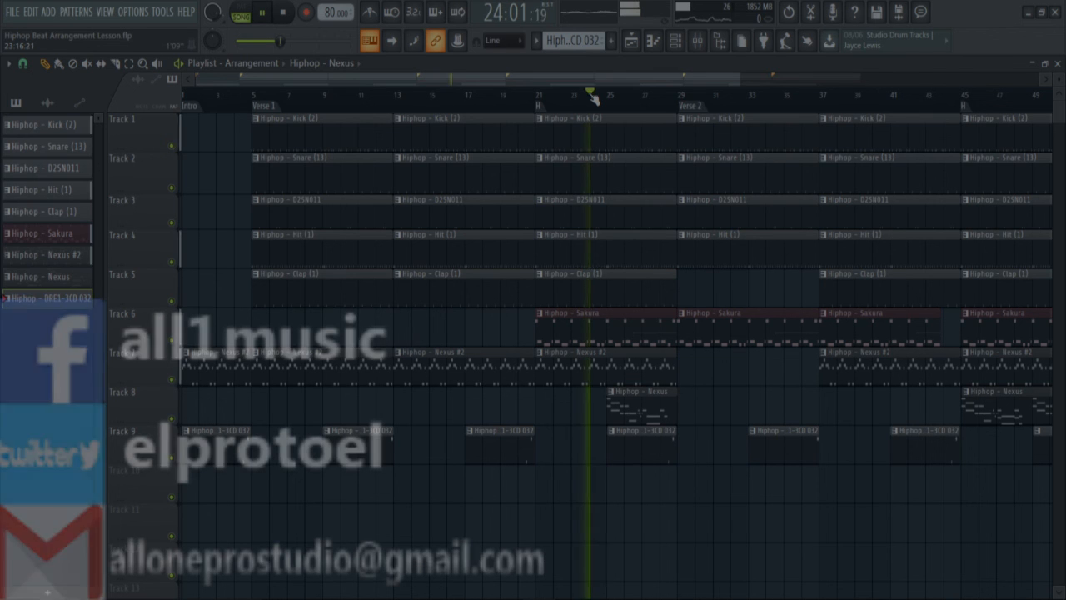
drag(744, 86, 1031, 131)
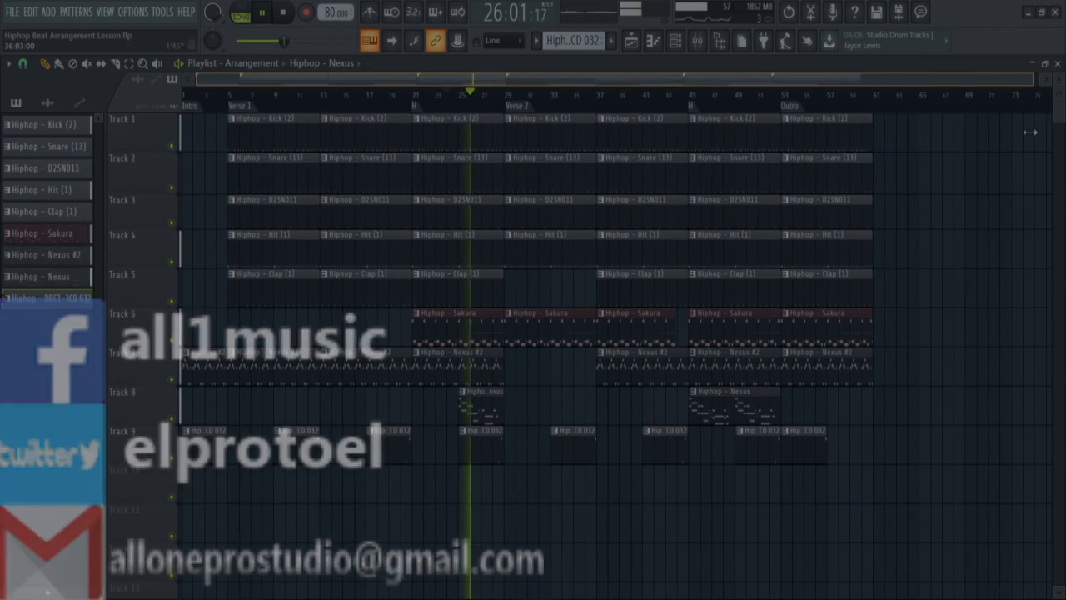